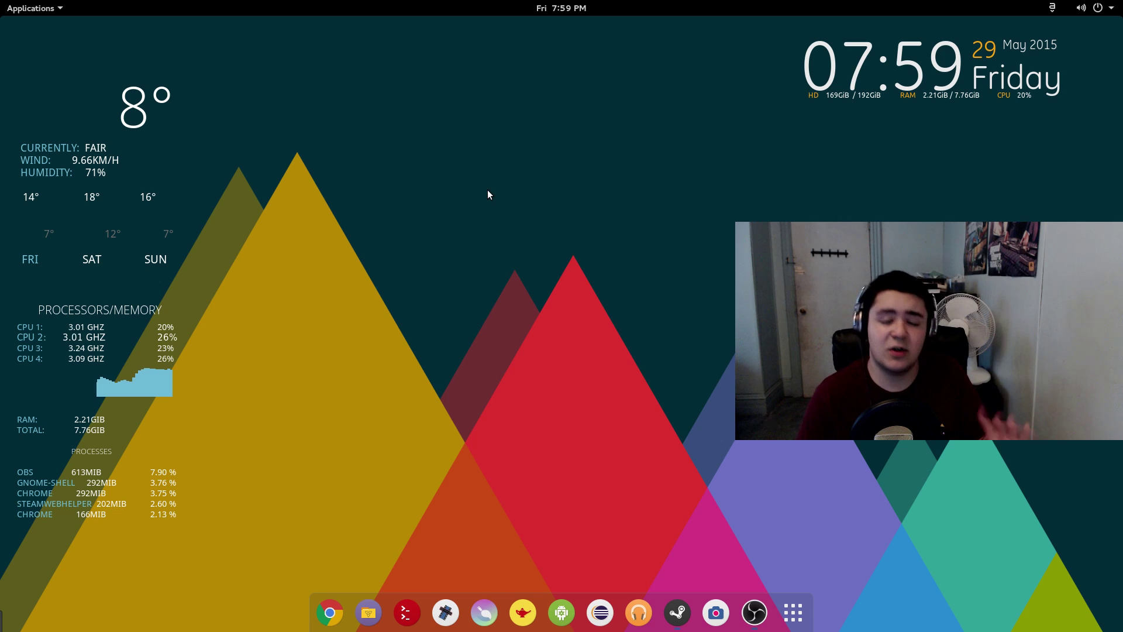
# - Point out the weather, system-monitor and clock Conky widgets, then launch Terminator from the dock
pyautogui.moveTo(1064, 202); pyautogui.dragTo(702, 18)
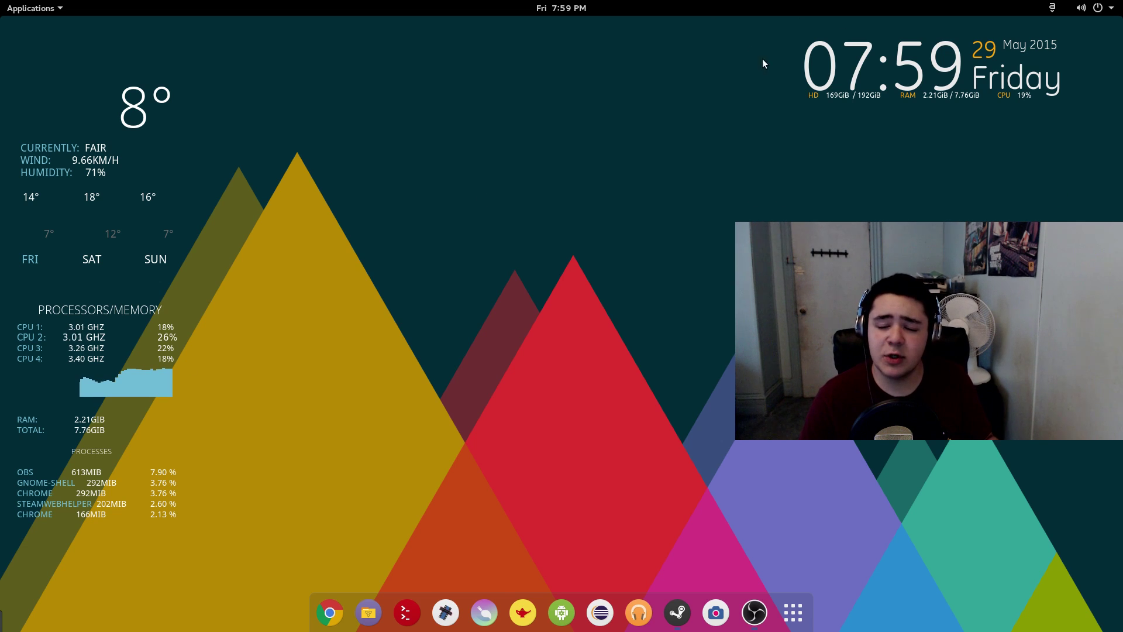
pyautogui.moveTo(767, 36); pyautogui.dragTo(1040, 146)
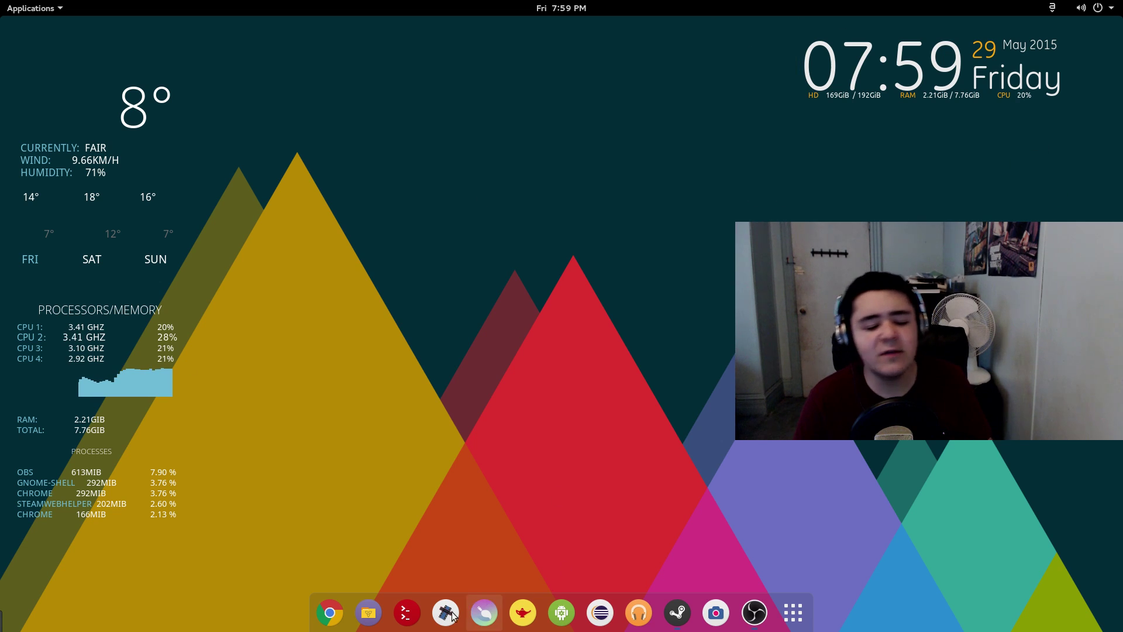
pyautogui.moveTo(1069, 155)
pyautogui.mouseDown()
pyautogui.moveTo(741, 26)
pyautogui.moveTo(1059, 129)
pyautogui.moveTo(1048, 128)
pyautogui.mouseUp()
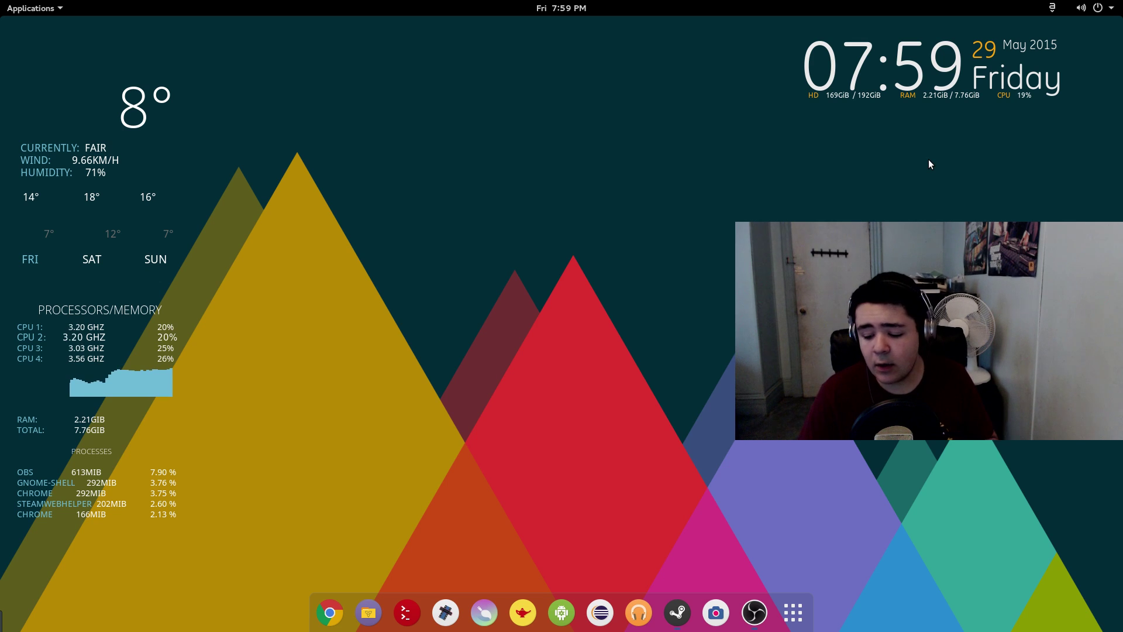
pyautogui.click(407, 612)
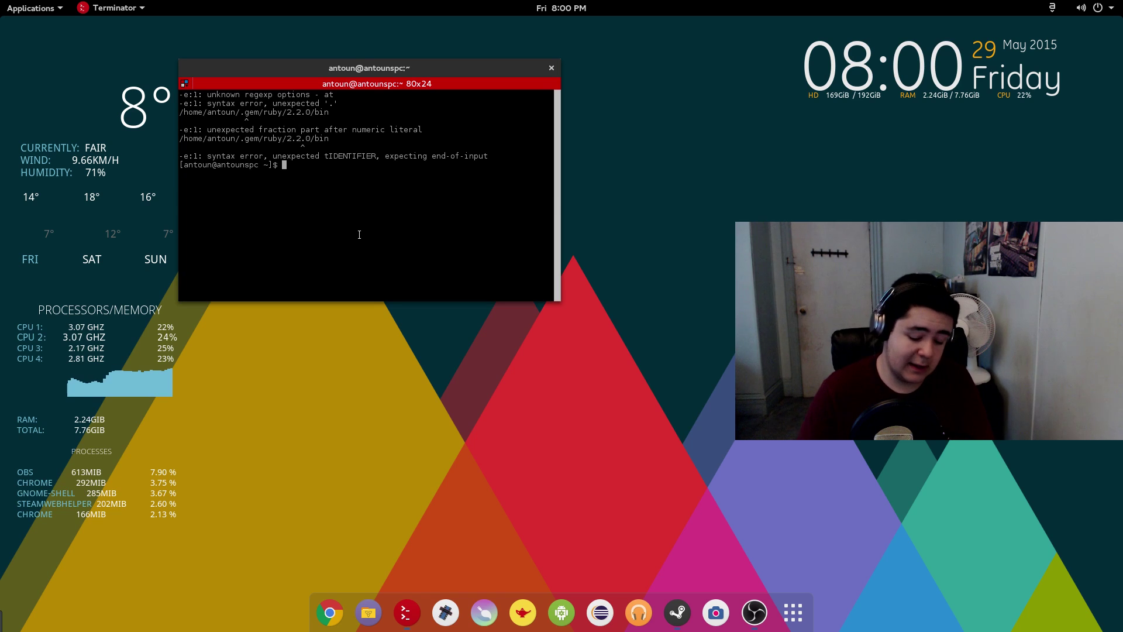
# - Clear the terminal and run sudo pacman -S conky
pyautogui.write('clear')
pyautogui.press('Return')
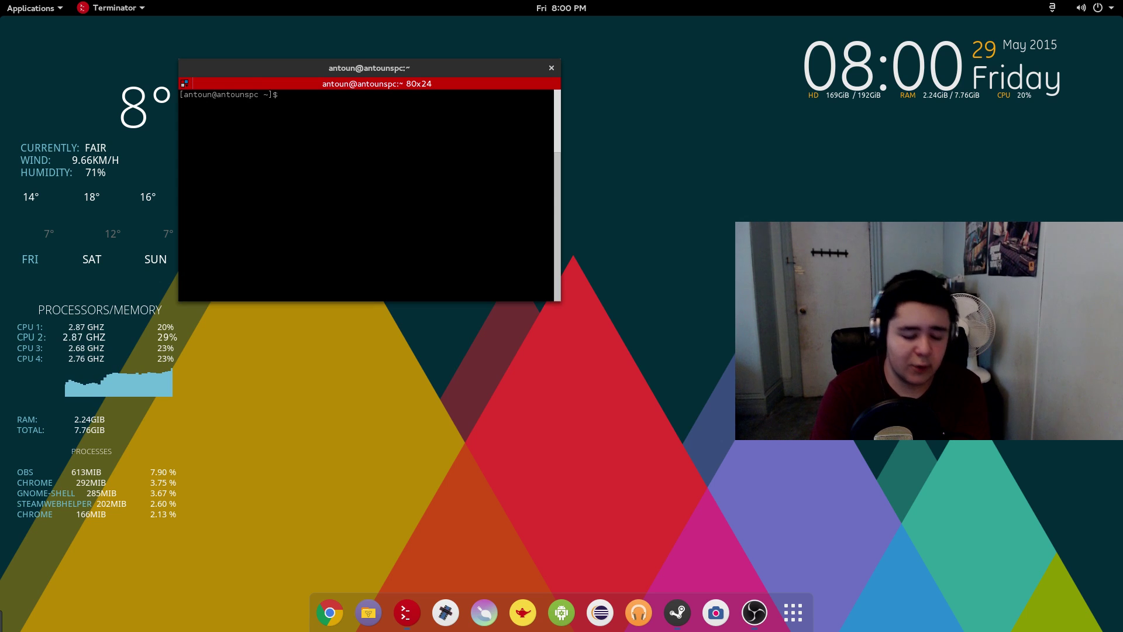
pyautogui.write('sd')
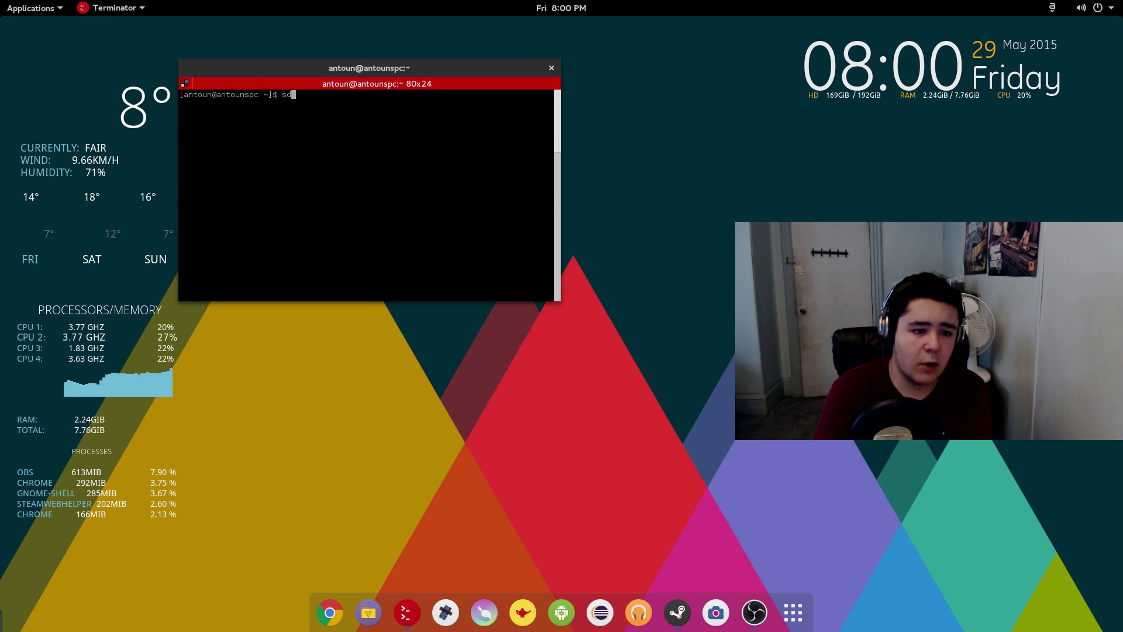
pyautogui.press('BackSpace')
pyautogui.write('udo paca')
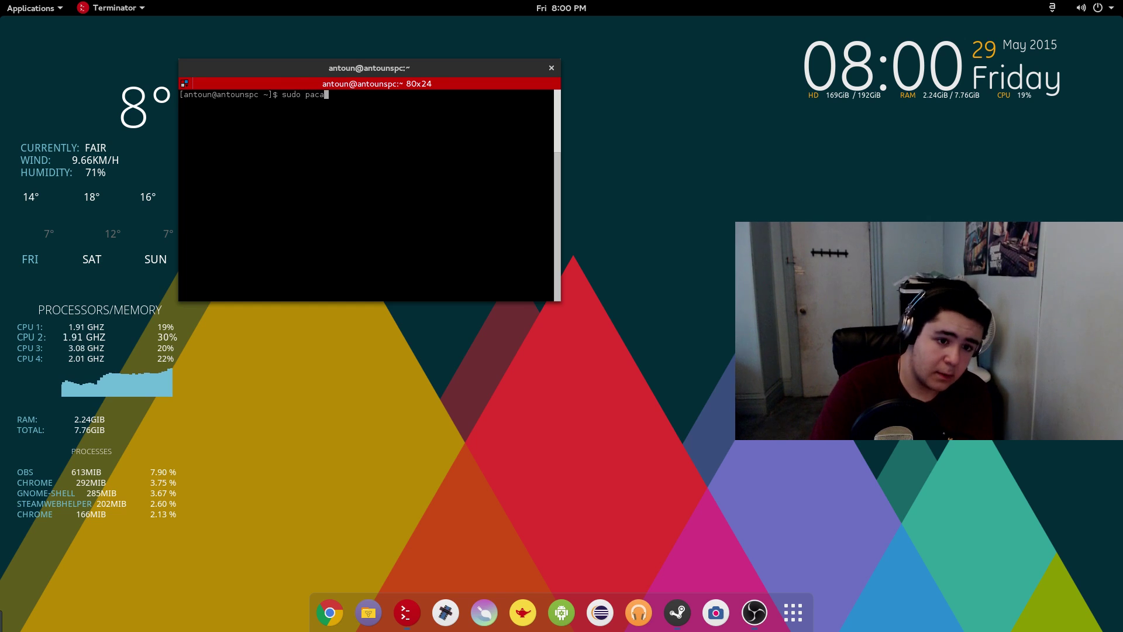
pyautogui.write('m')
pyautogui.press('BackSpace')
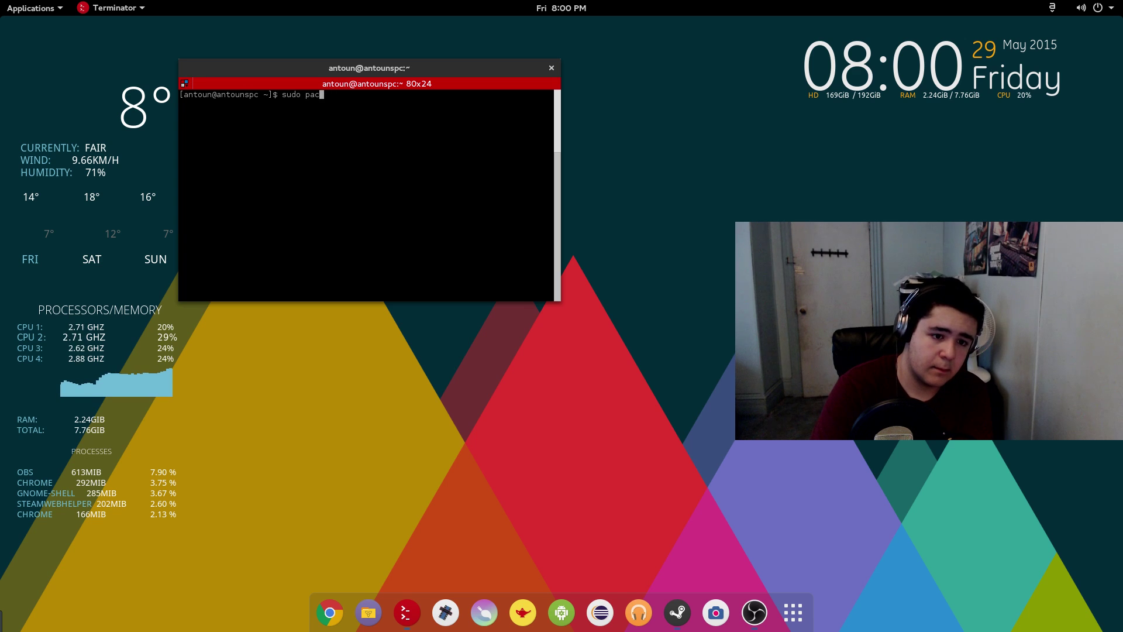
pyautogui.write('an -S ')
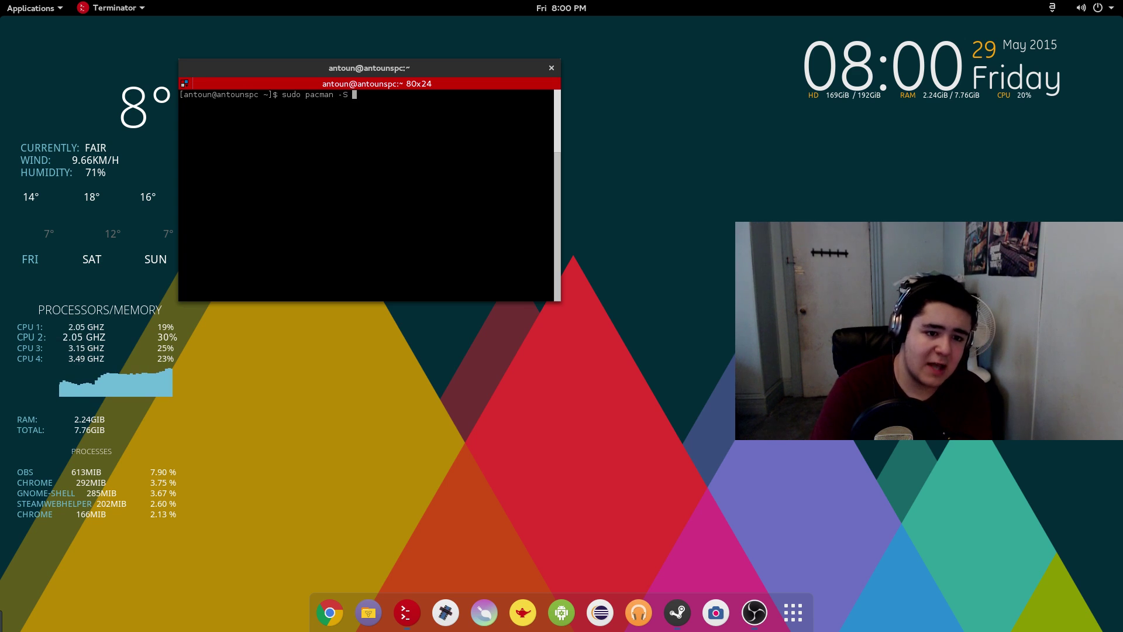
pyautogui.write('cpio')
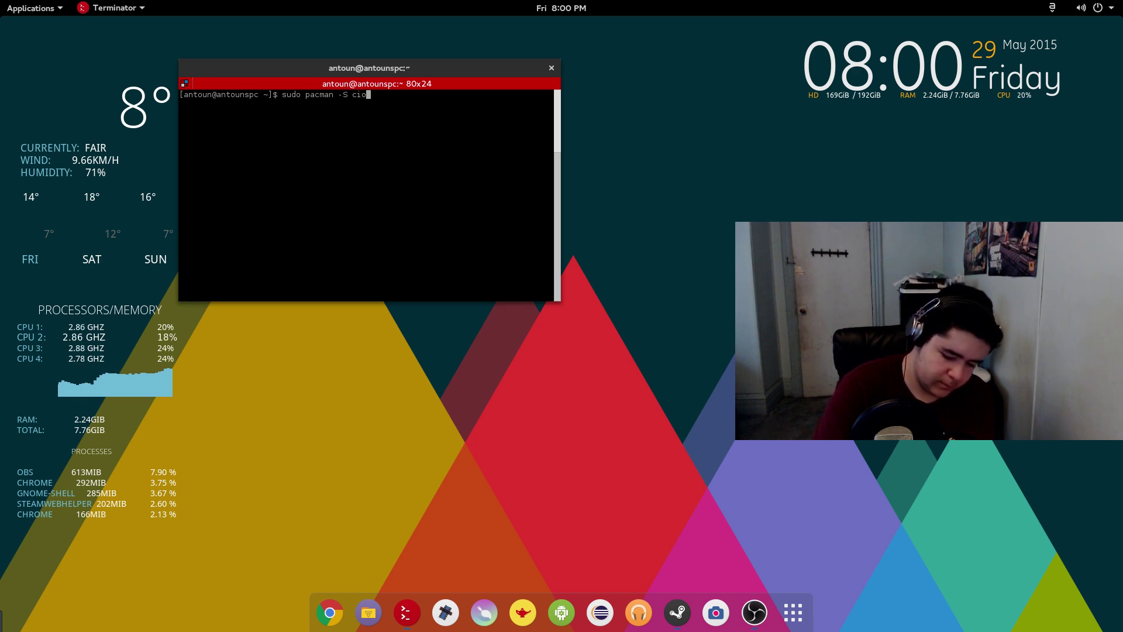
pyautogui.press('BackSpace')
pyautogui.press('BackSpace')
pyautogui.write('on')
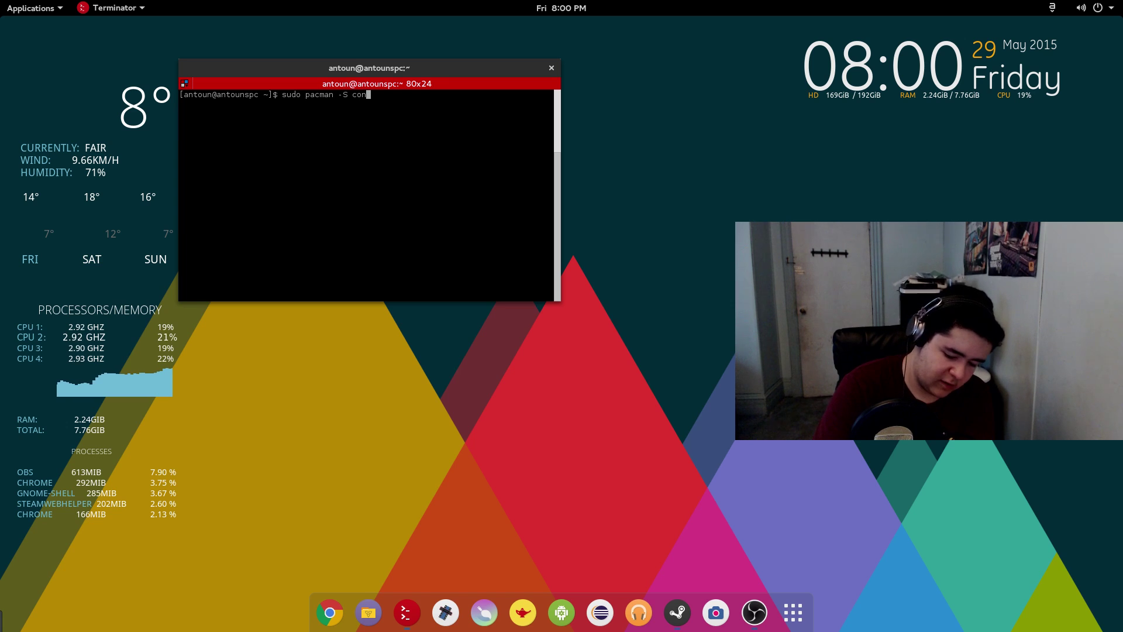
pyautogui.write('ky')
pyautogui.press('Return')
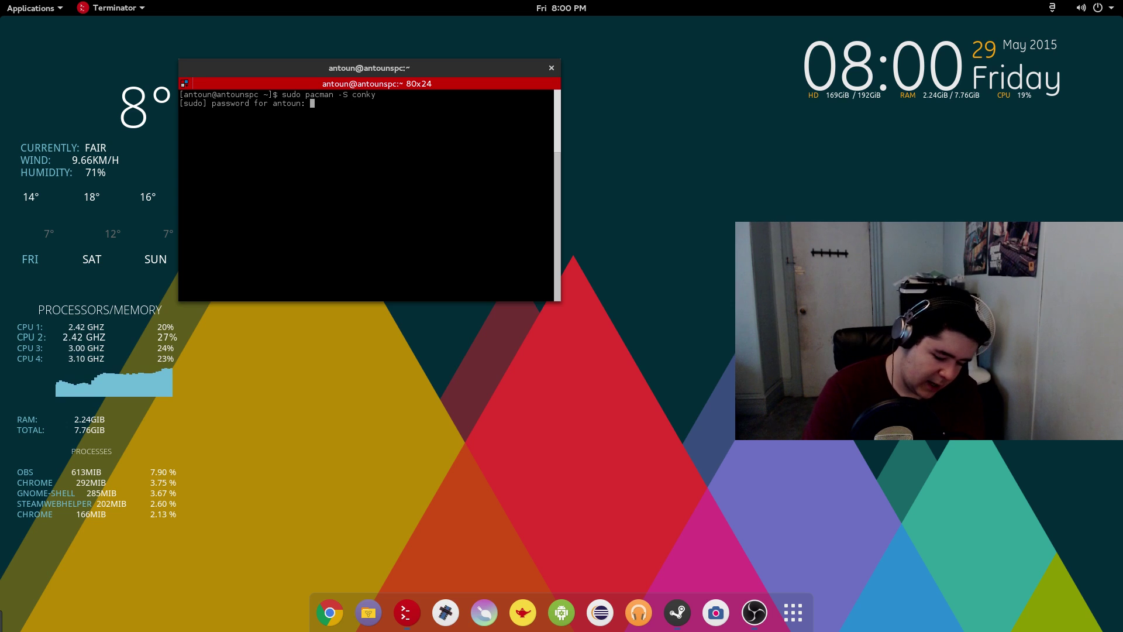
# - Enter the sudo password, decline reinstalling conky, and search the AUR with yaourt conky-manager
pyautogui.press('Return')
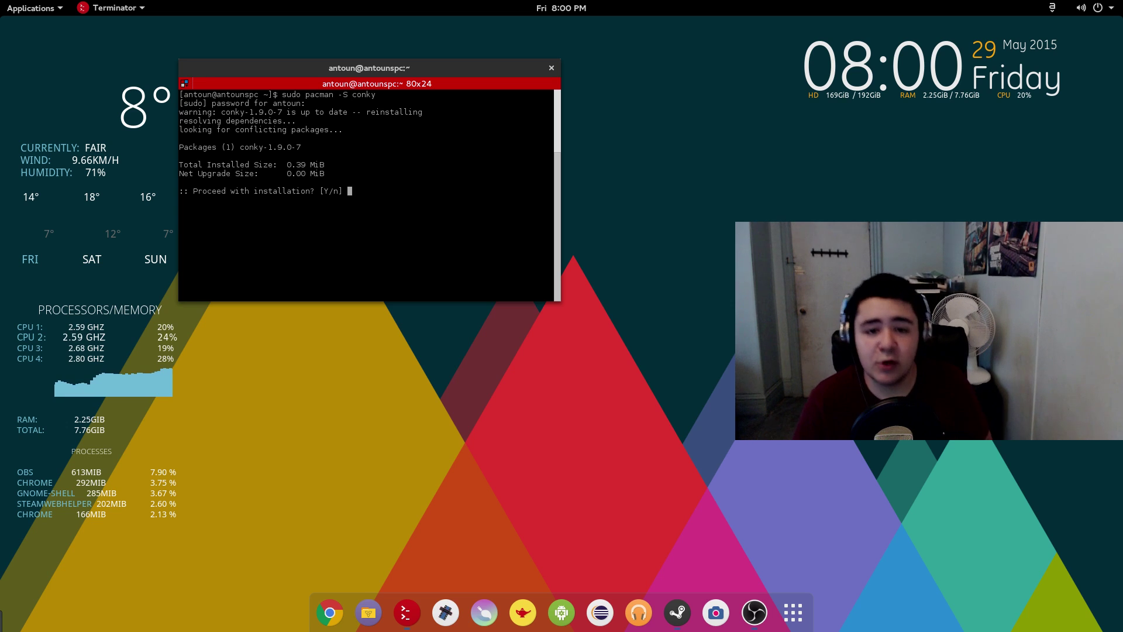
pyautogui.press('Return')
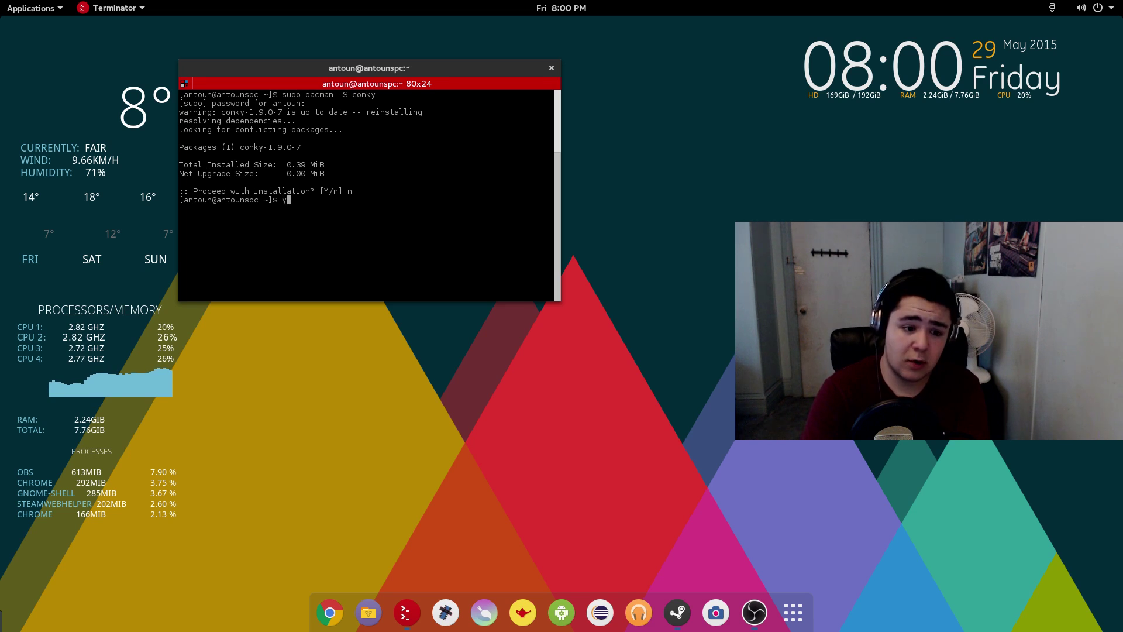
pyautogui.write('rt')
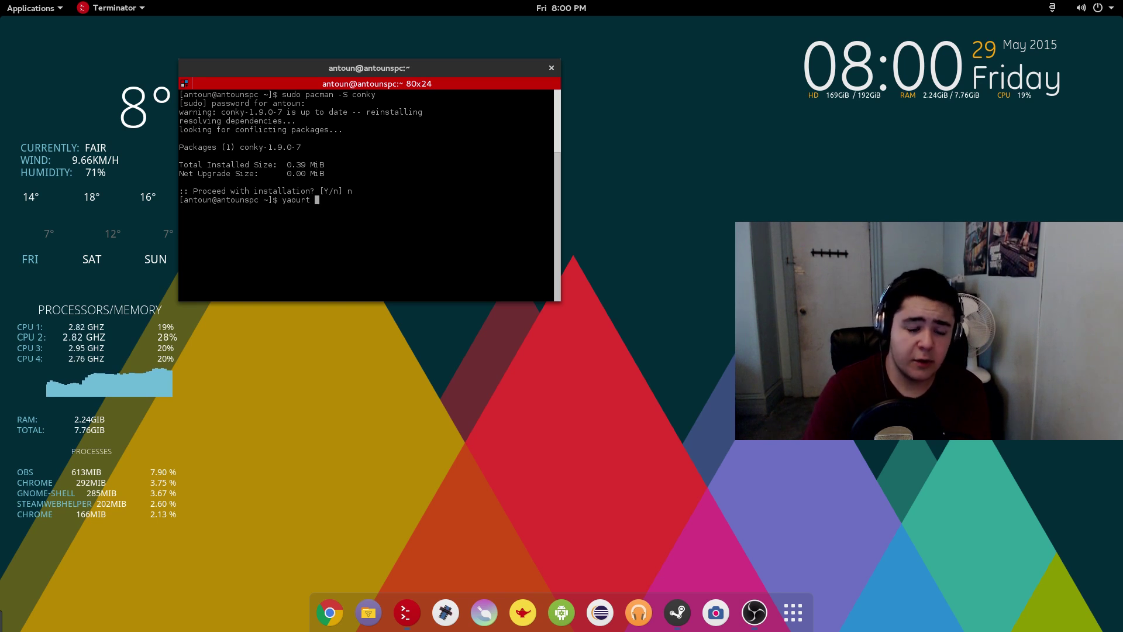
pyautogui.write(' conky0-')
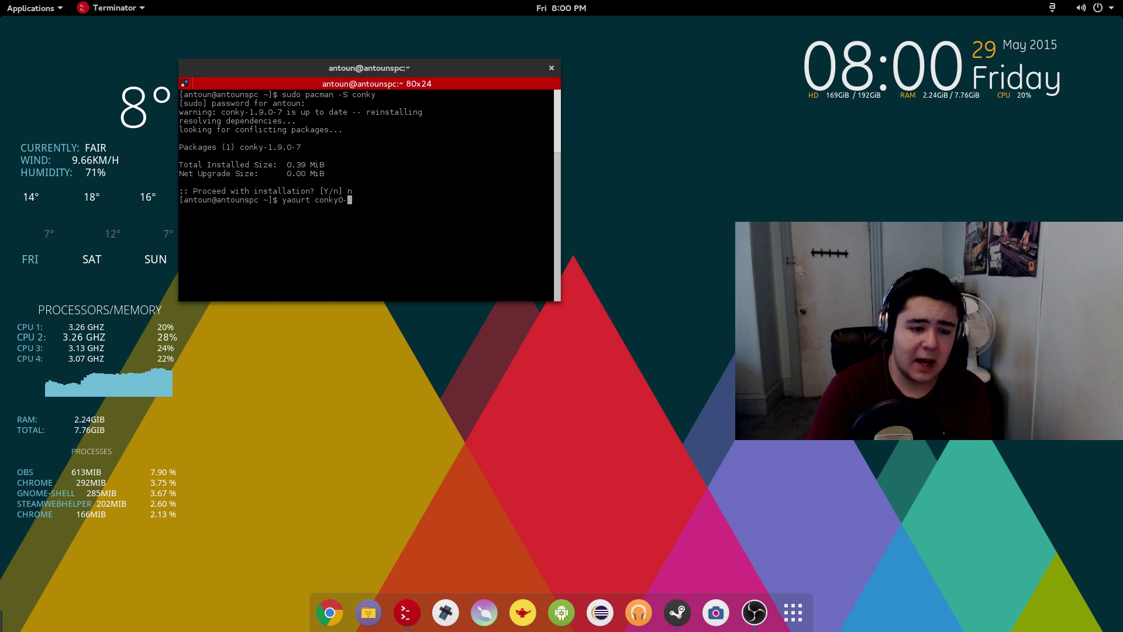
pyautogui.press('BackSpace')
pyautogui.press('BackSpace')
pyautogui.write('-manager')
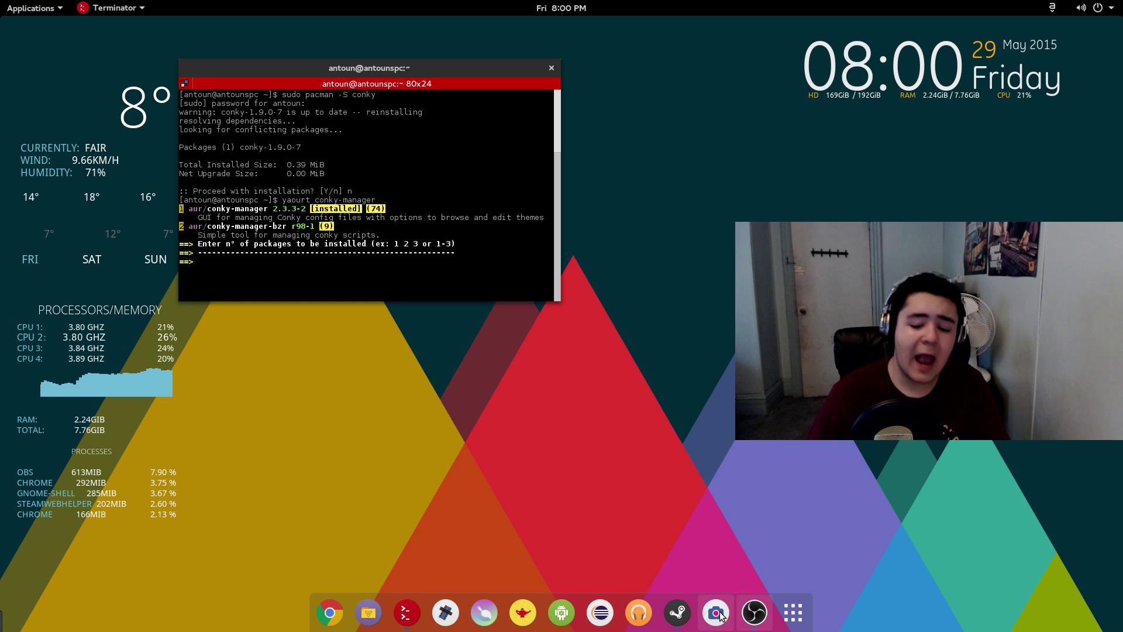
pyautogui.click(794, 613)
# - Launch Conky Manager from the app grid, close Terminator, and center the Conky Manager window
pyautogui.scroll(-2, 332, 227)
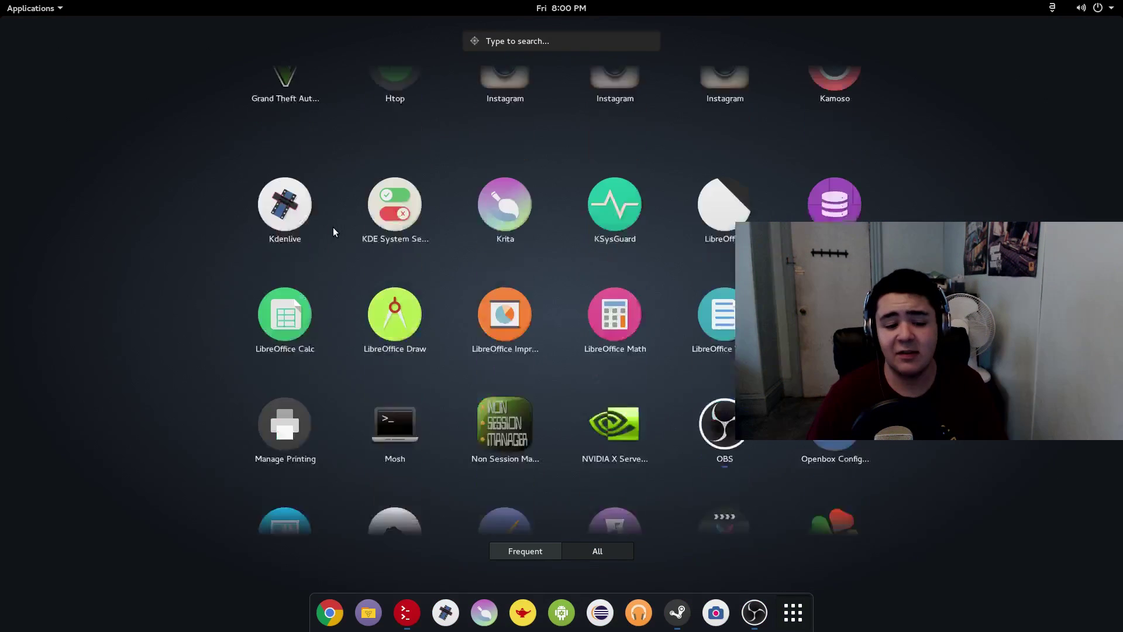
pyautogui.scroll(1, 346, 266)
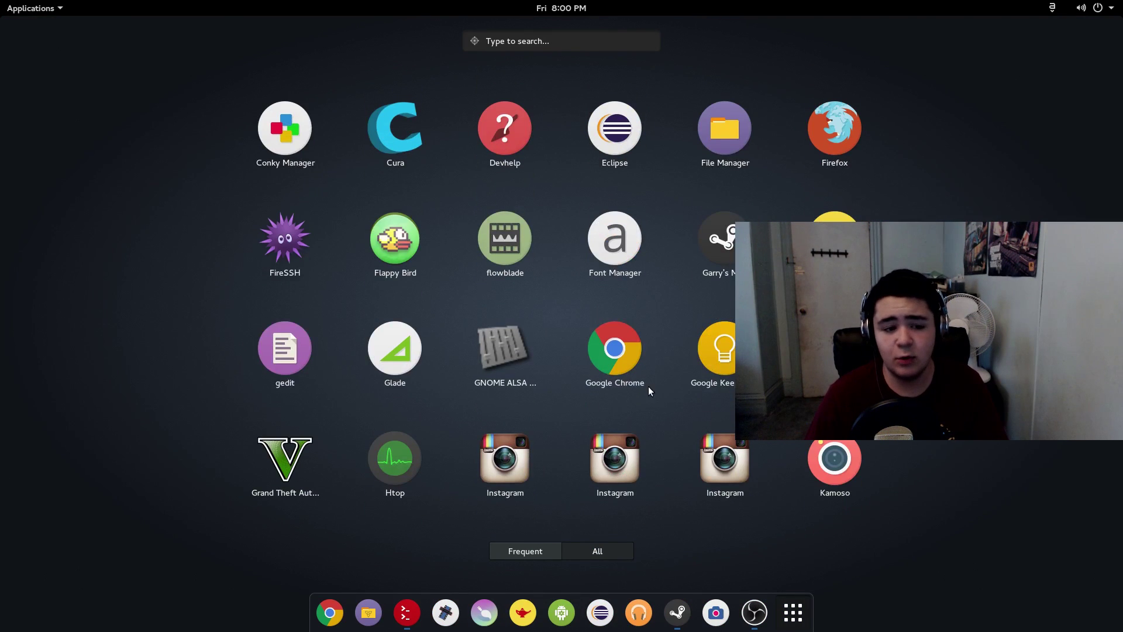
pyautogui.click(276, 131)
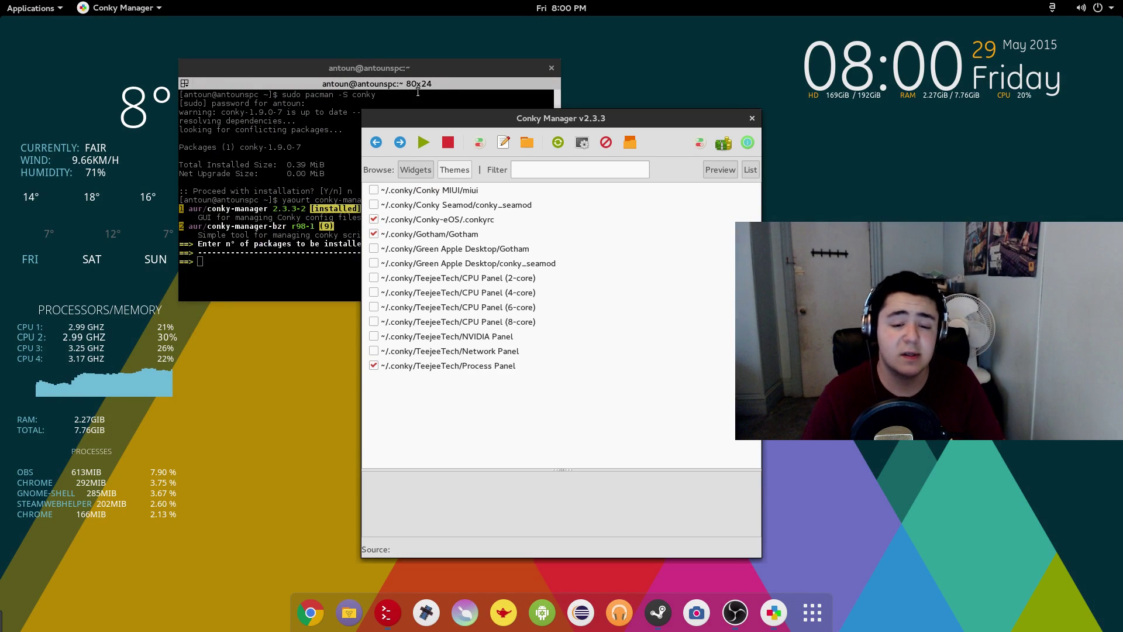
pyautogui.moveTo(464, 109); pyautogui.dragTo(683, 91)
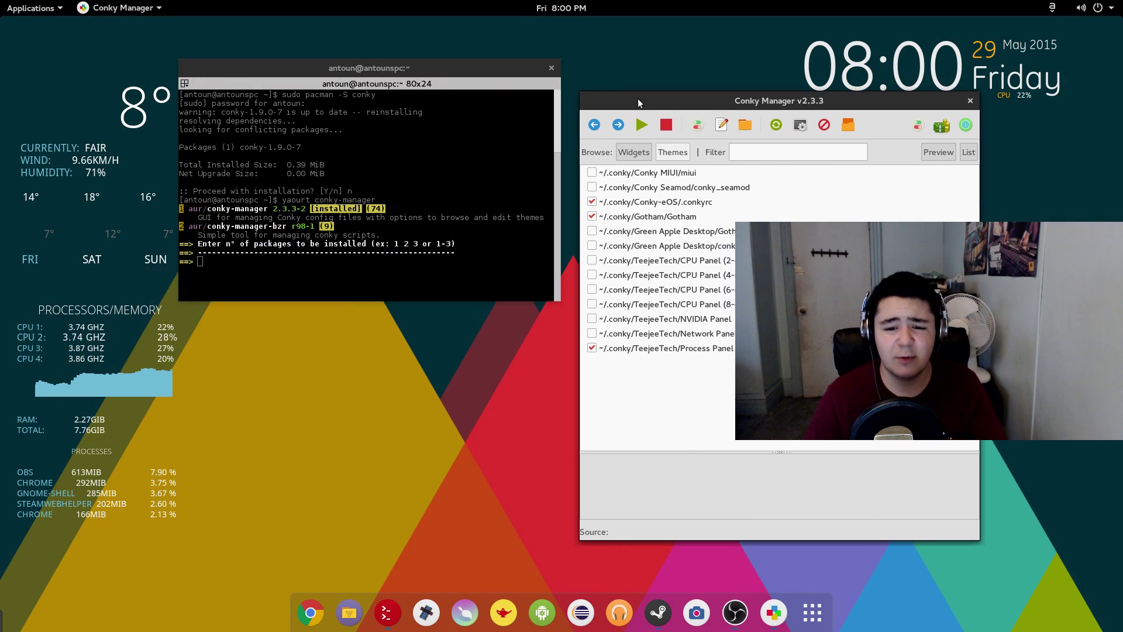
pyautogui.click(462, 82)
pyautogui.click(552, 68)
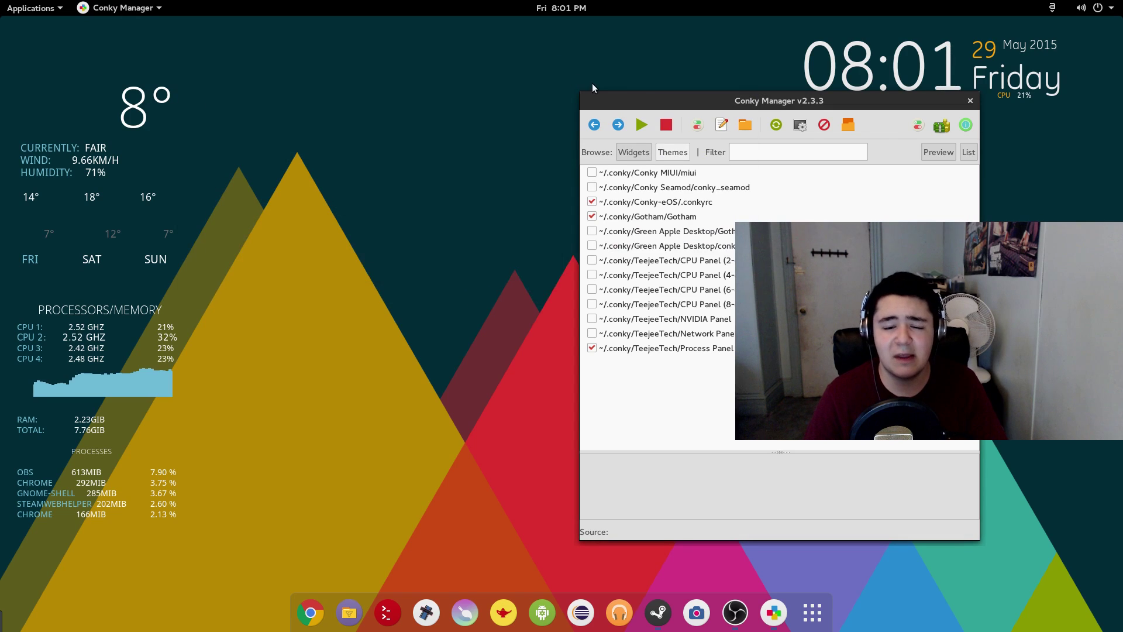
pyautogui.moveTo(610, 98); pyautogui.dragTo(371, 81)
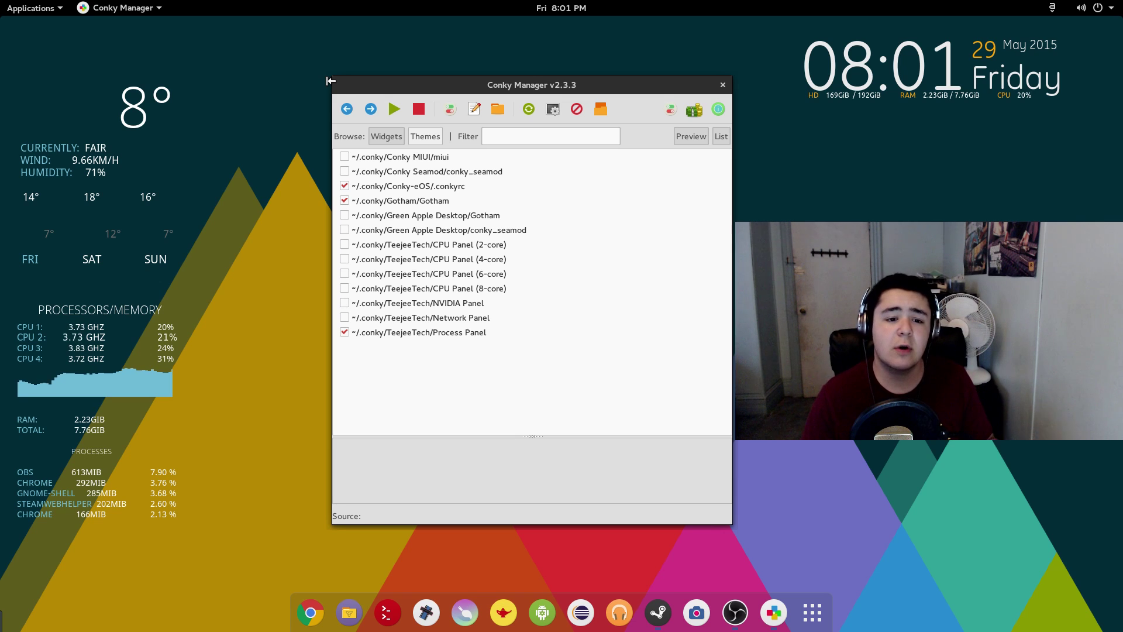
# - Preview the Gotham and Conky-eOS widgets, ending on the Conky-eOS entry
pyautogui.click(402, 186)
pyautogui.click(401, 200)
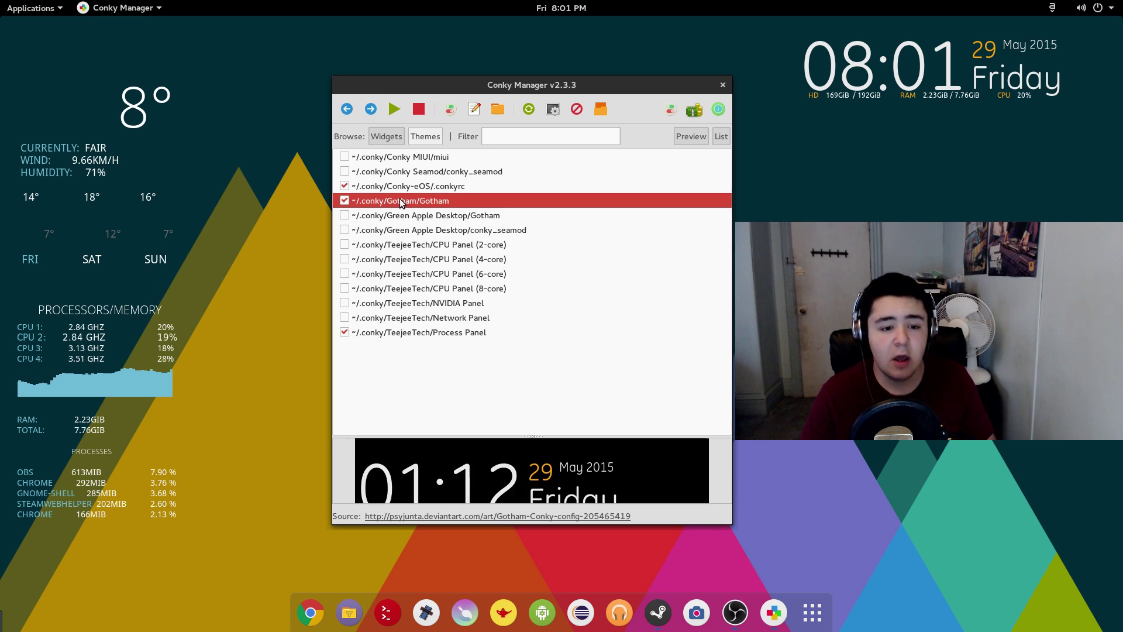
pyautogui.click(402, 186)
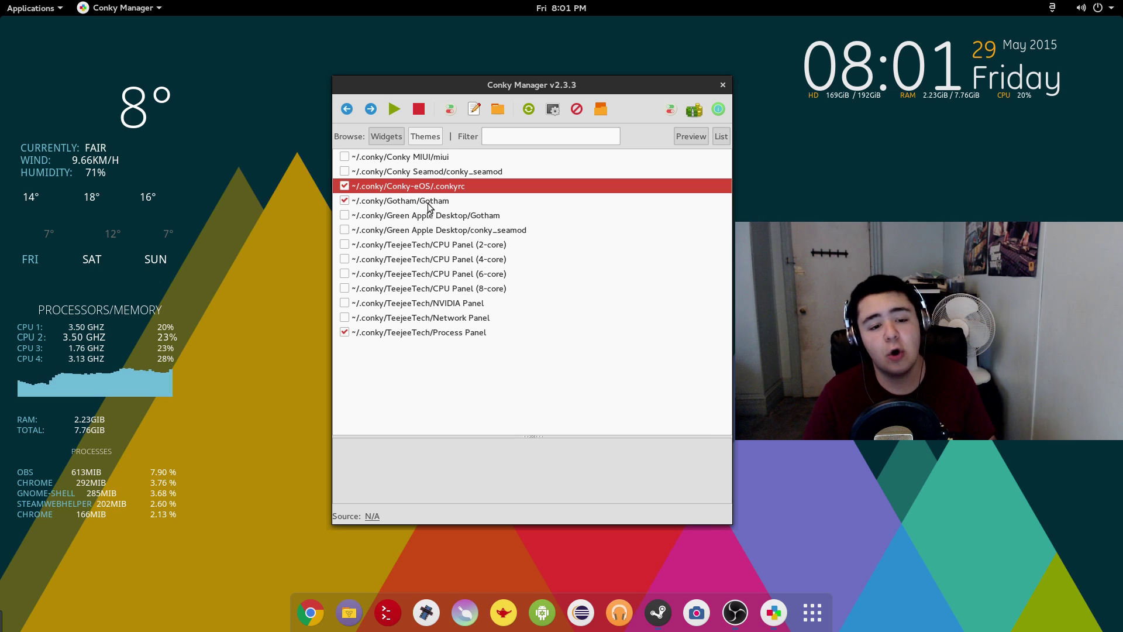
pyautogui.click(429, 202)
pyautogui.click(433, 188)
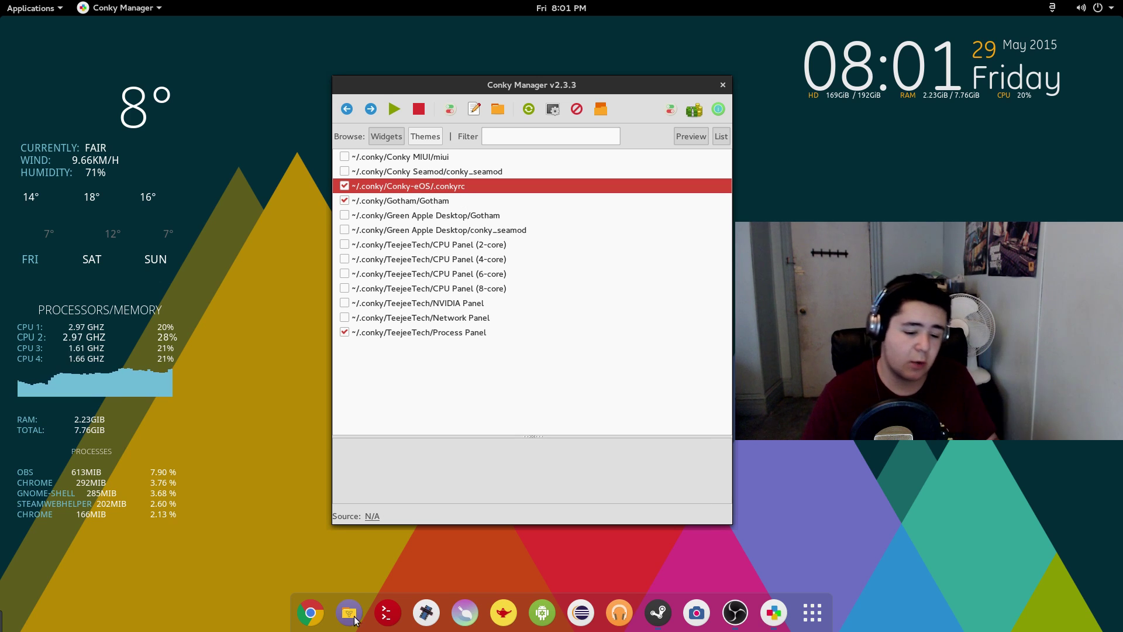
# - Open Thunar and go to the hidden .conky folder
pyautogui.click(351, 615)
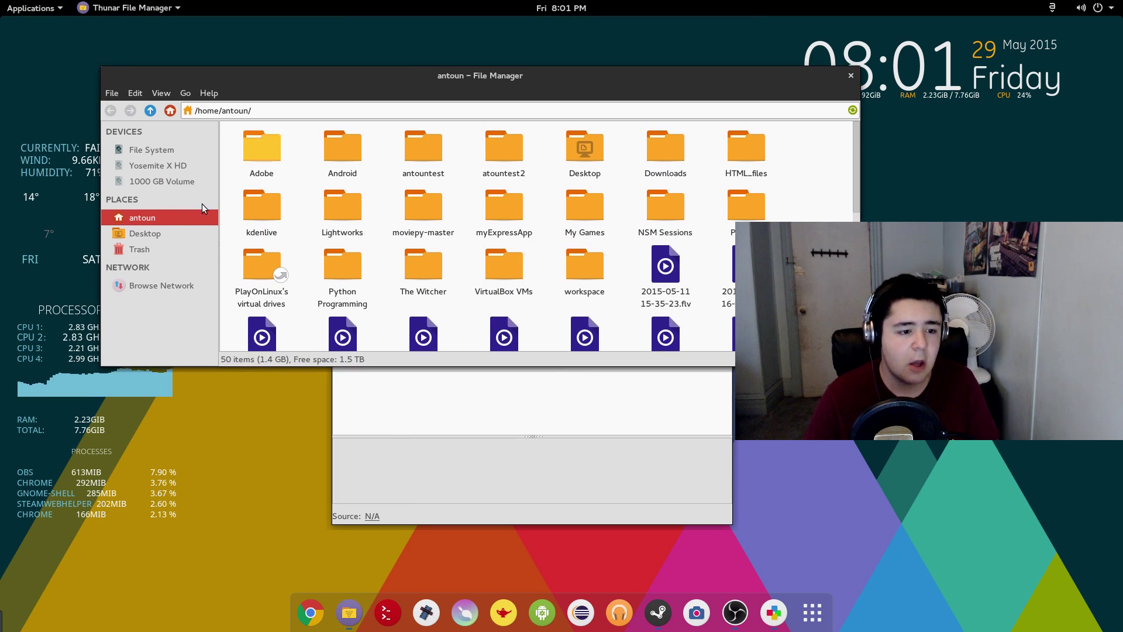
pyautogui.click(287, 109)
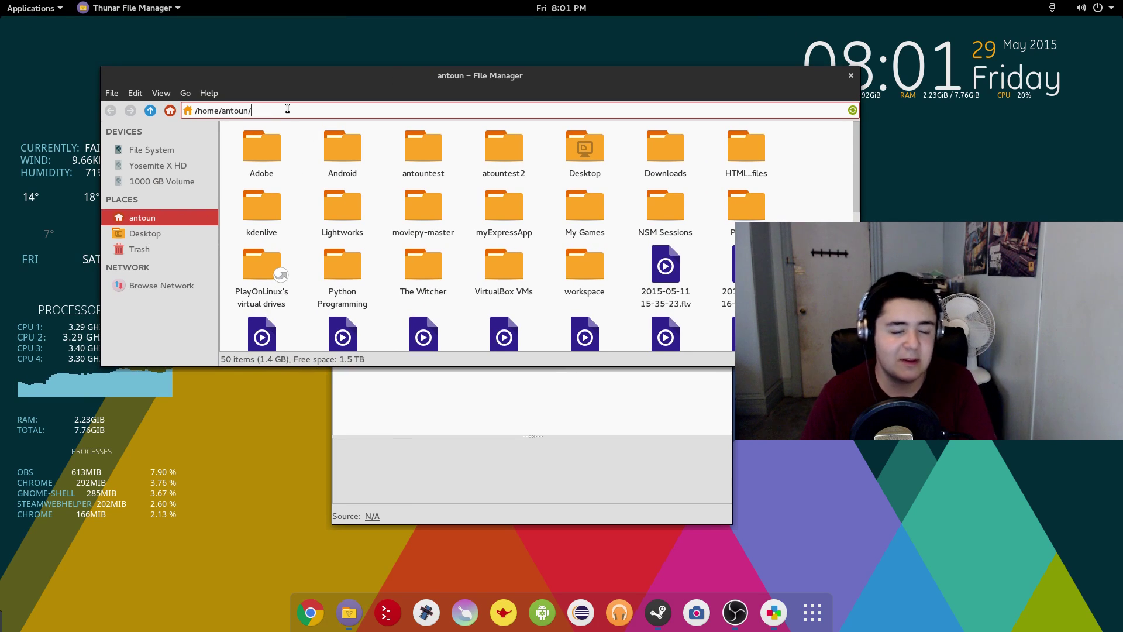
pyautogui.write('.c')
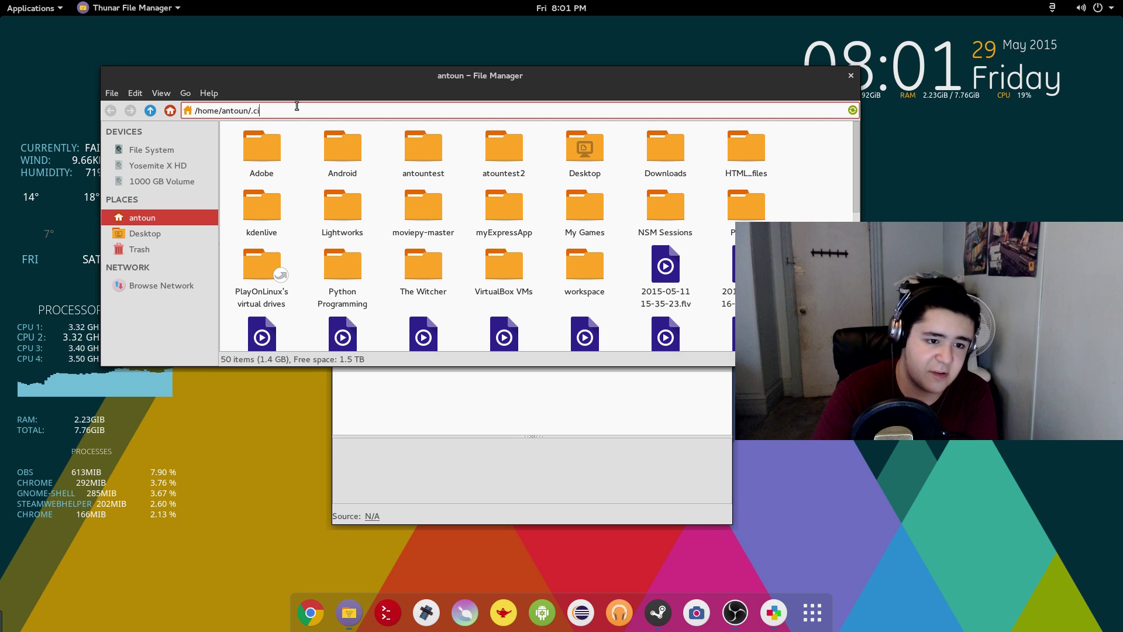
pyautogui.write('onky')
pyautogui.press('Return')
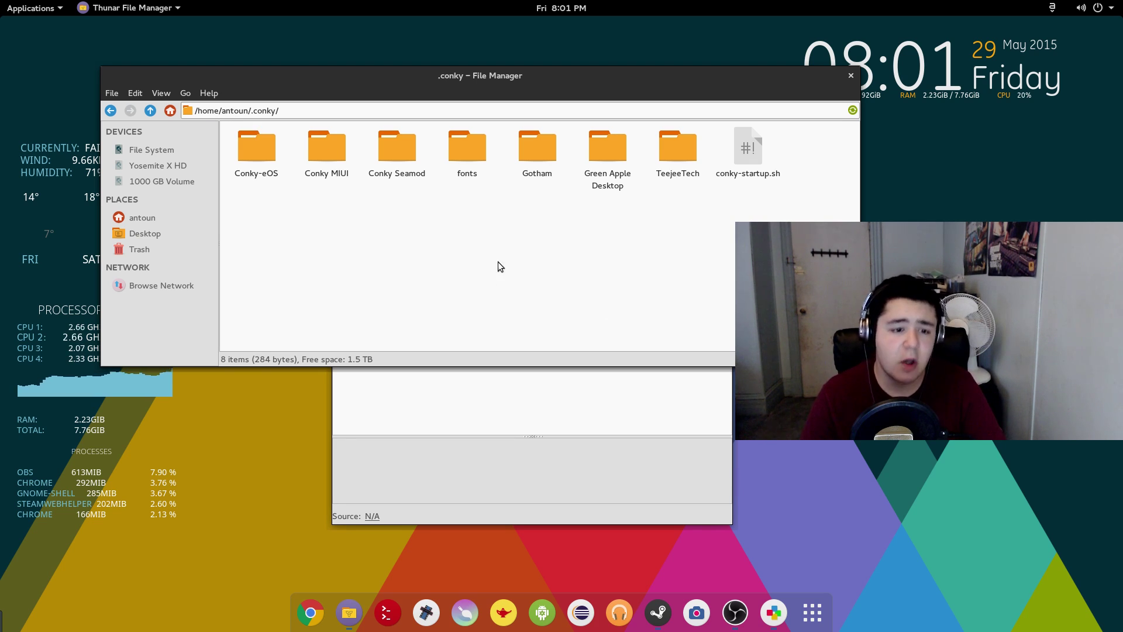
pyautogui.click(255, 111)
pyautogui.moveTo(257, 110); pyautogui.dragTo(310, 110)
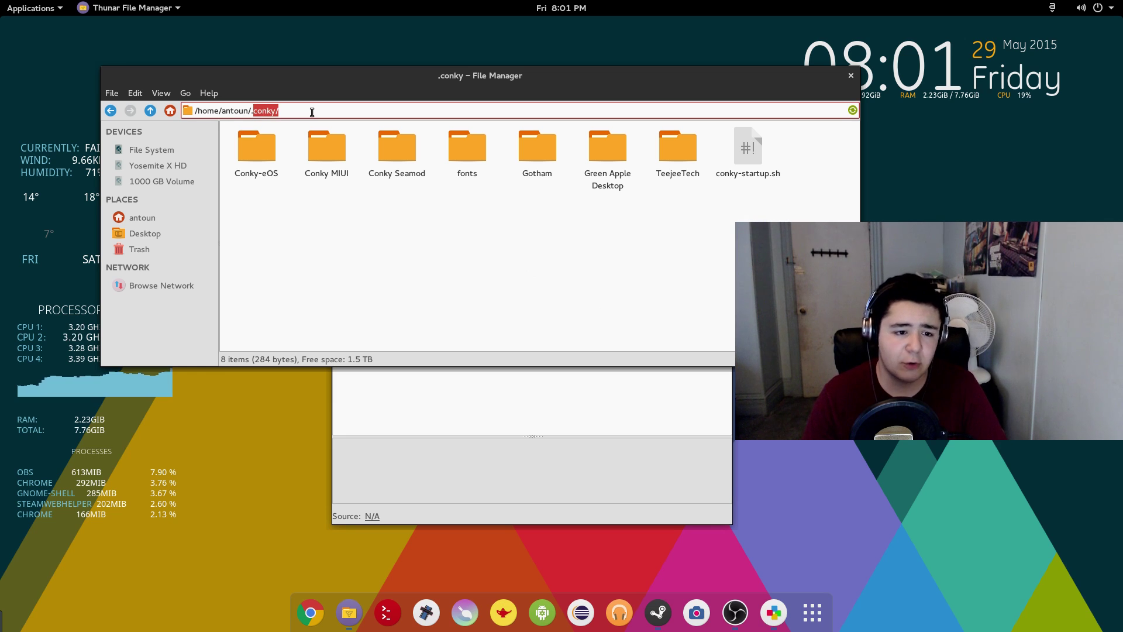
pyautogui.click(309, 111)
pyautogui.click(322, 234)
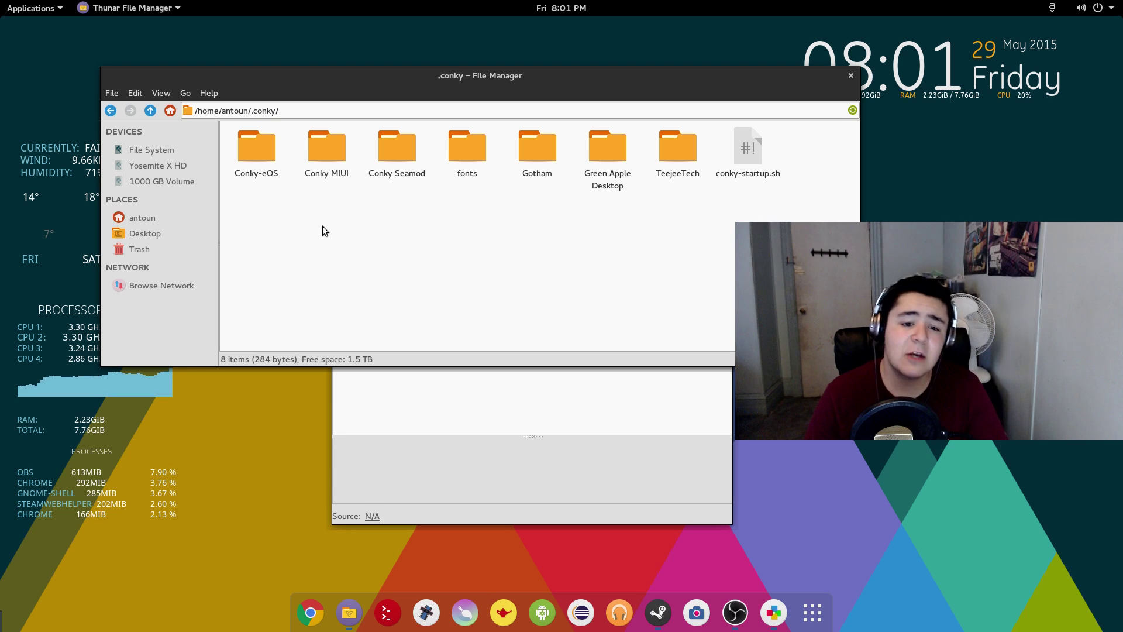
pyautogui.moveTo(555, 70); pyautogui.dragTo(587, 463)
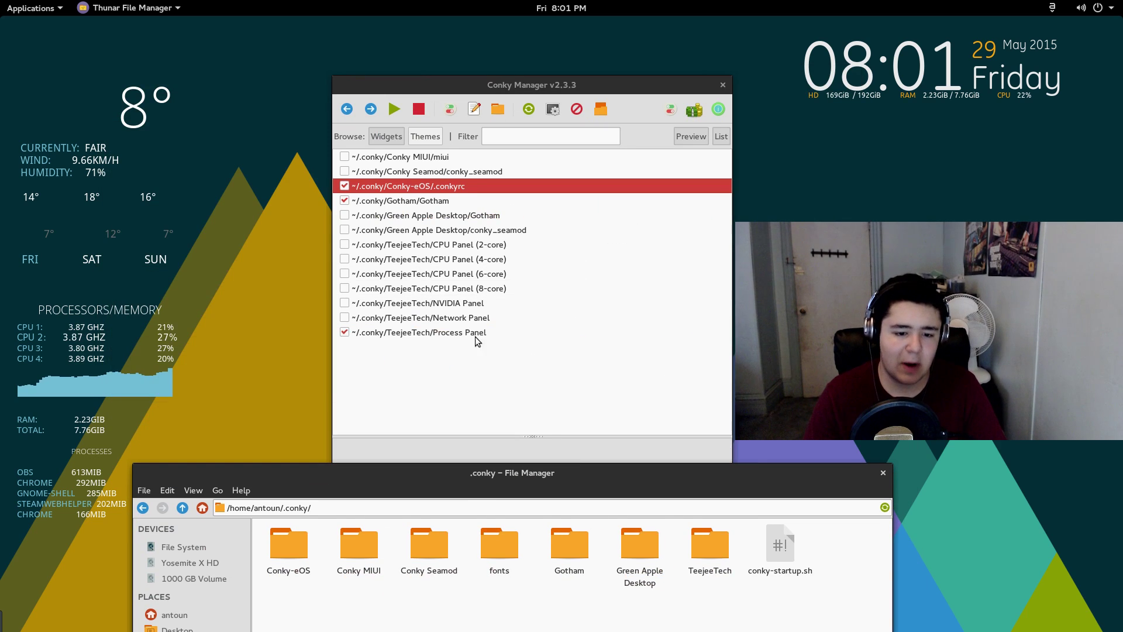
pyautogui.moveTo(482, 467); pyautogui.dragTo(471, 110)
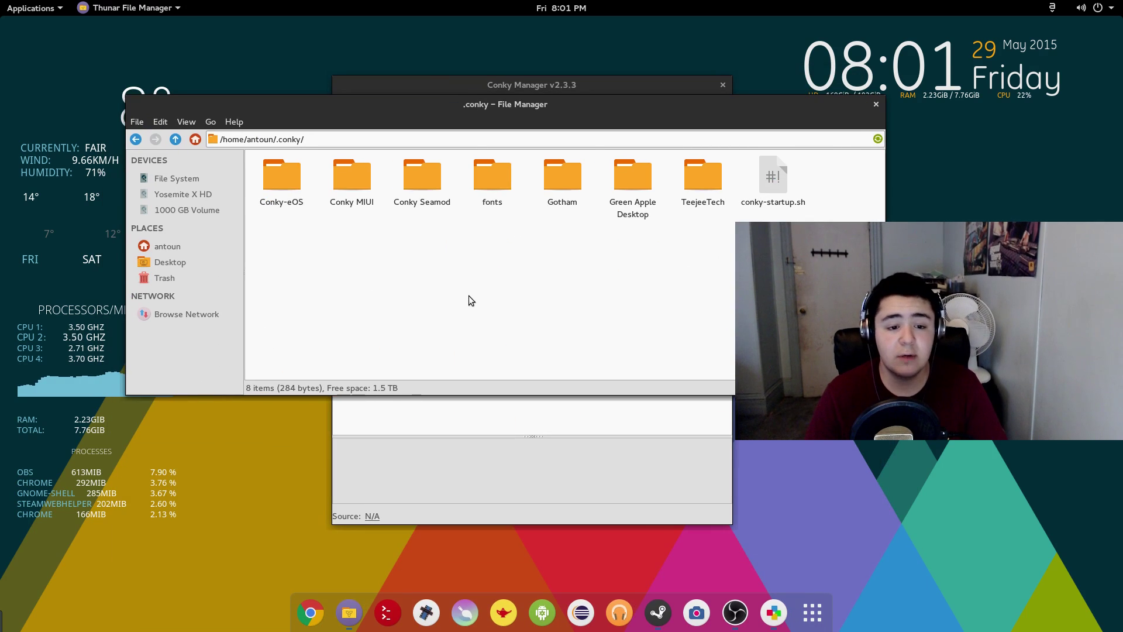
# - Open the Conky-eOS folder to inspect it, then return to .conky
pyautogui.doubleClick(286, 182)
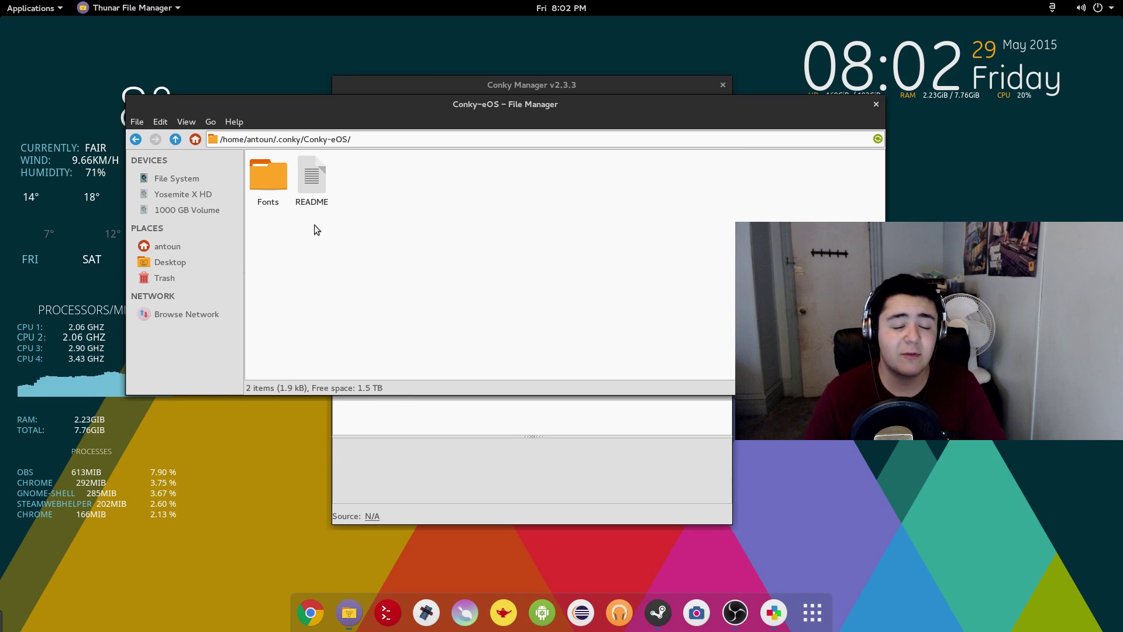
pyautogui.click(138, 142)
pyautogui.click(496, 308)
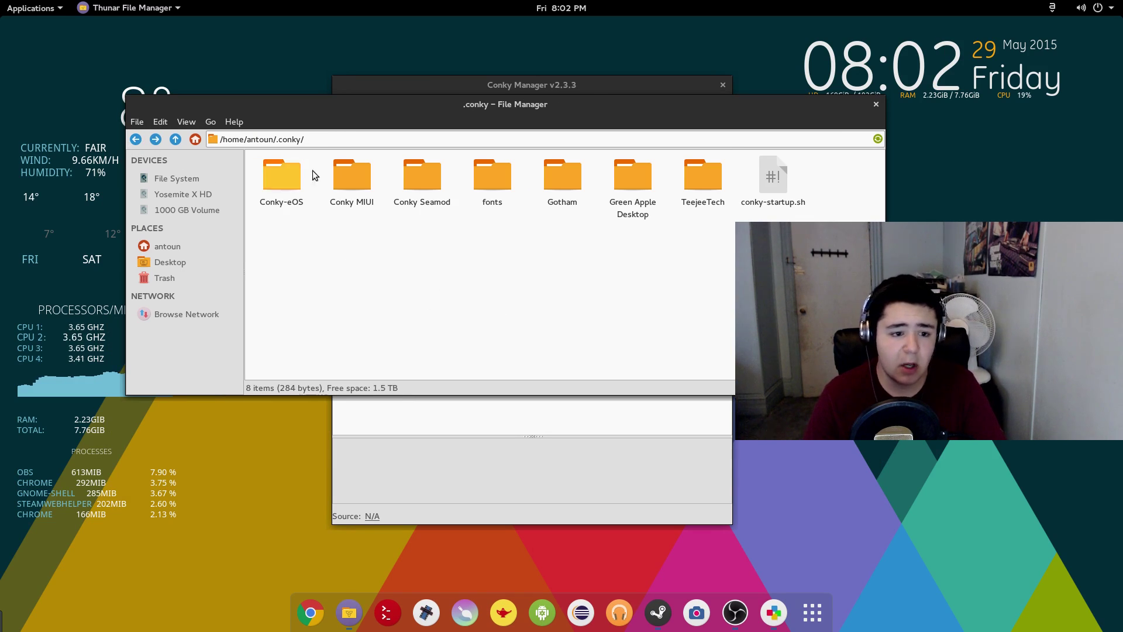
pyautogui.click(295, 182)
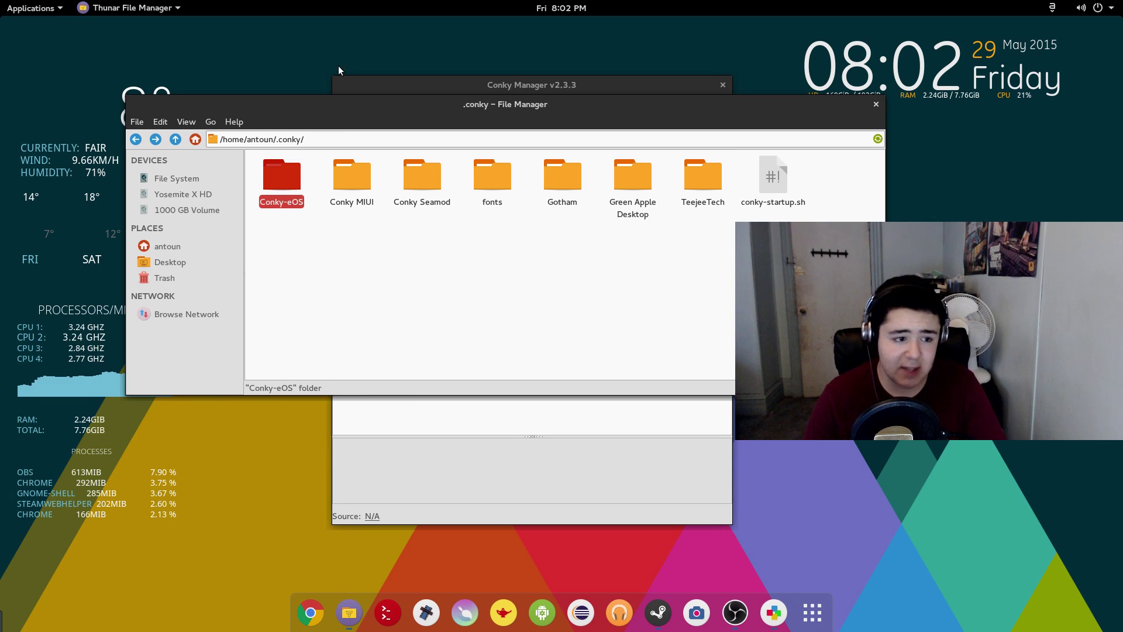
pyautogui.moveTo(332, 88); pyautogui.dragTo(425, 88)
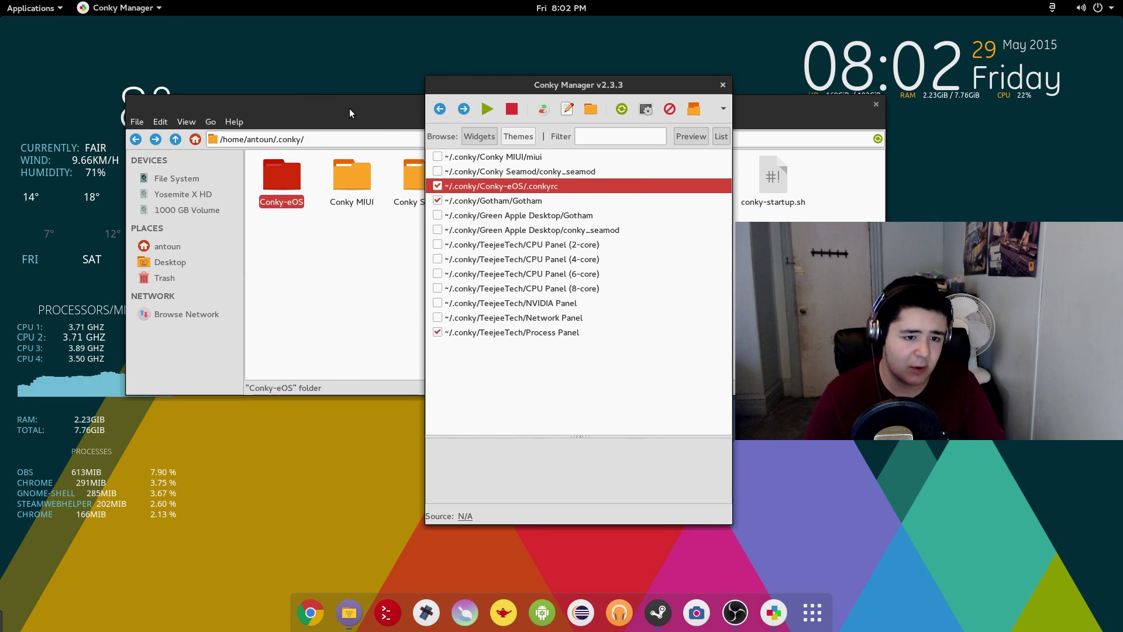
pyautogui.moveTo(130, 203); pyautogui.dragTo(201, 205)
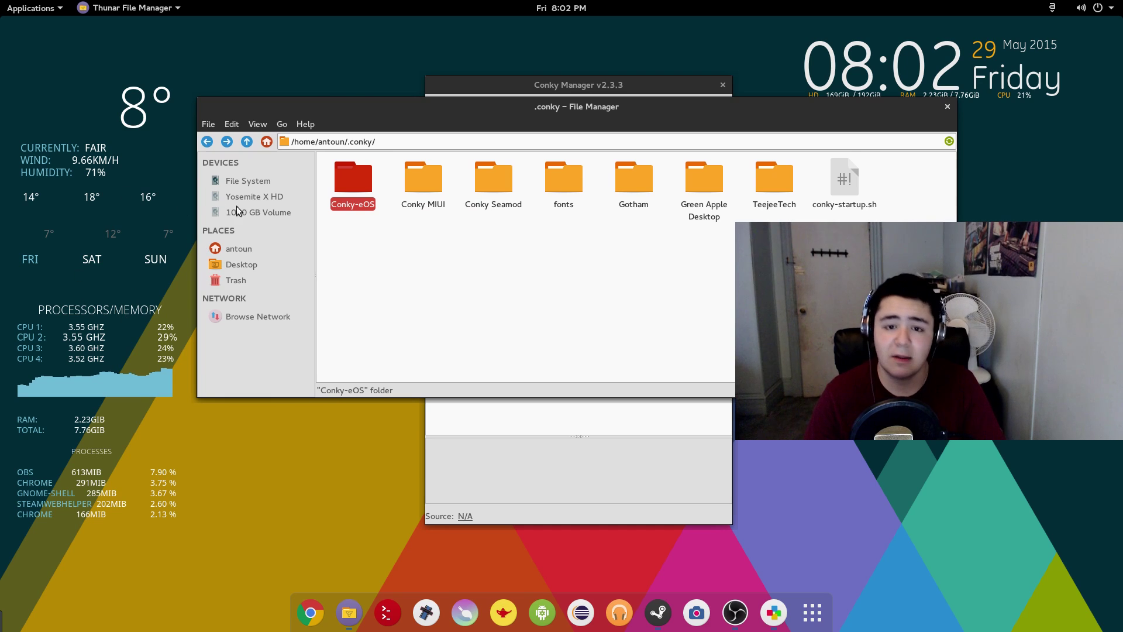
pyautogui.click(334, 185)
pyautogui.doubleClick(356, 185)
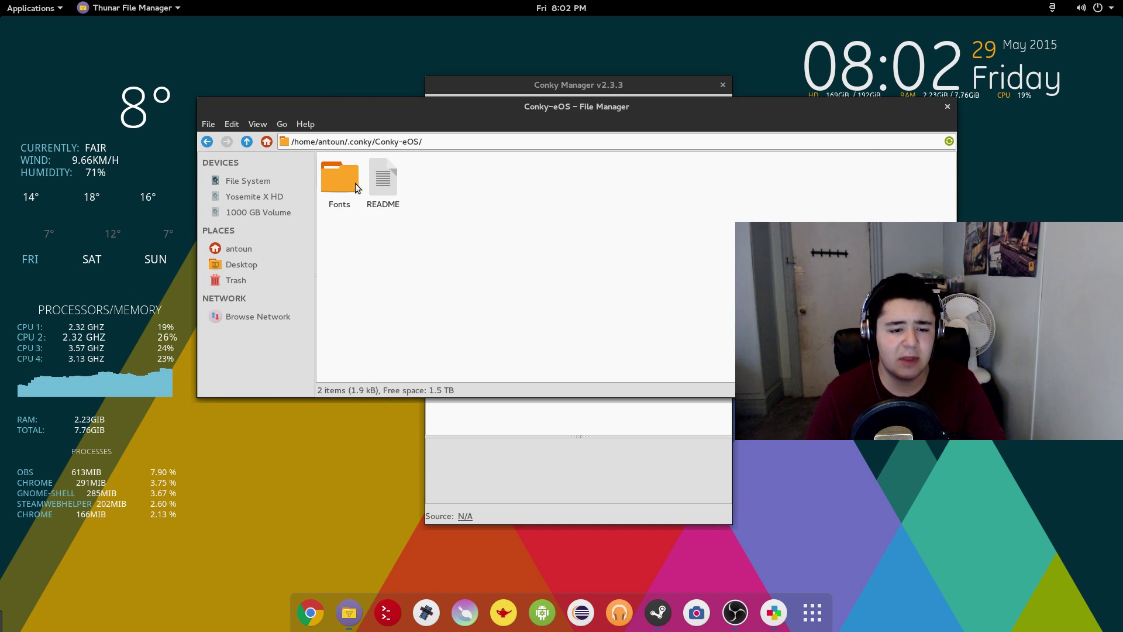
pyautogui.click(207, 143)
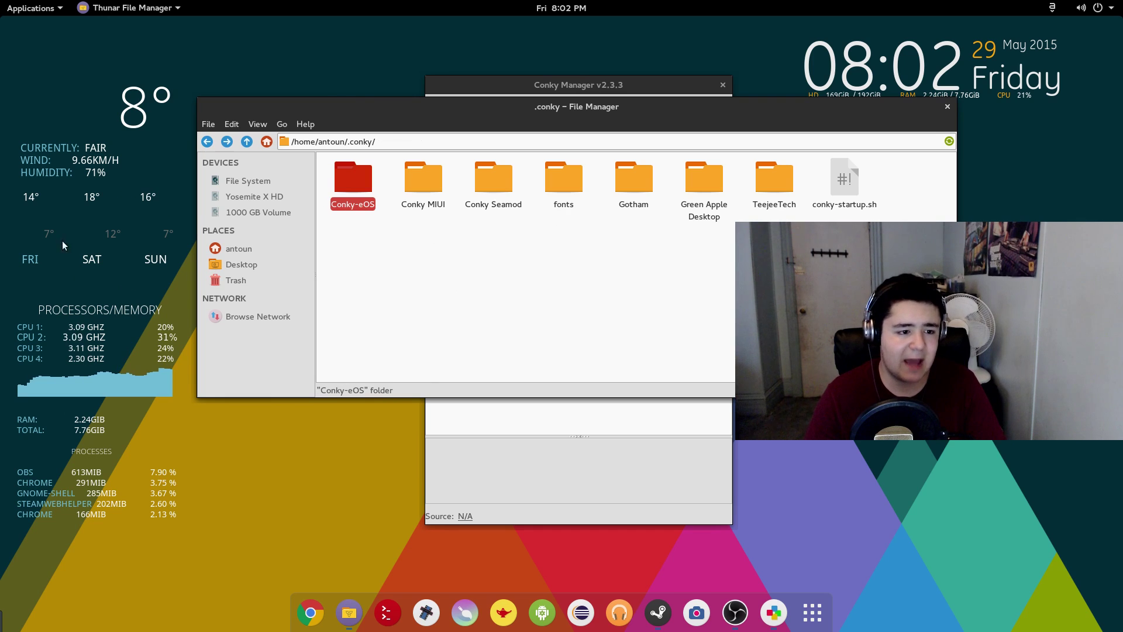
pyautogui.click(718, 293)
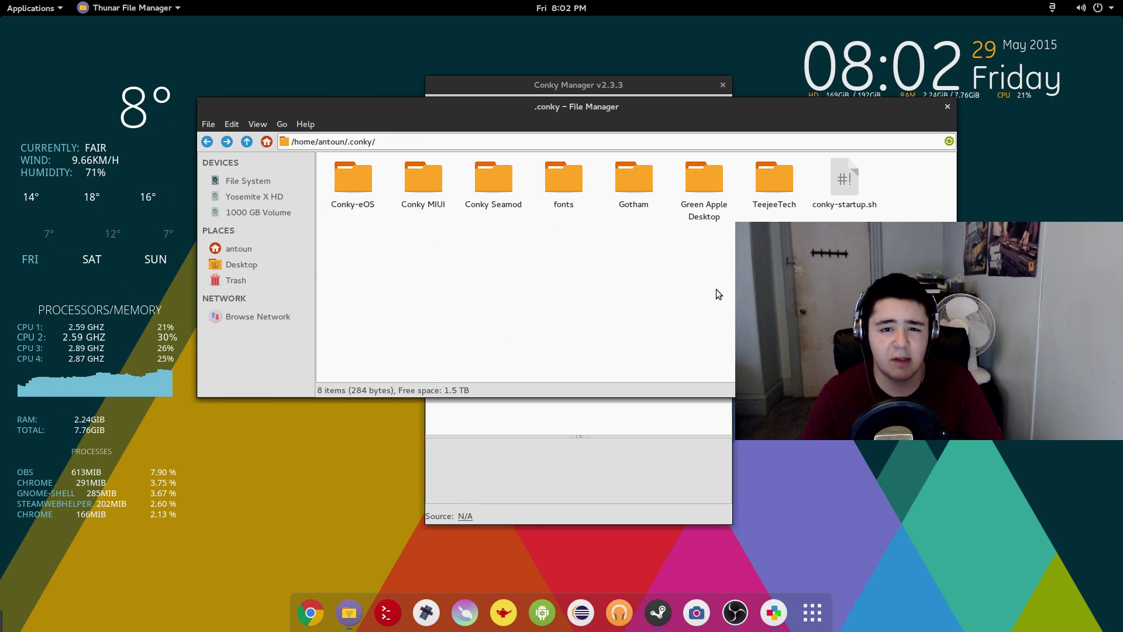
# - Look inside Conky-eOS and its Fonts folder, then go back up to .conky
pyautogui.doubleClick(349, 182)
pyautogui.doubleClick(346, 190)
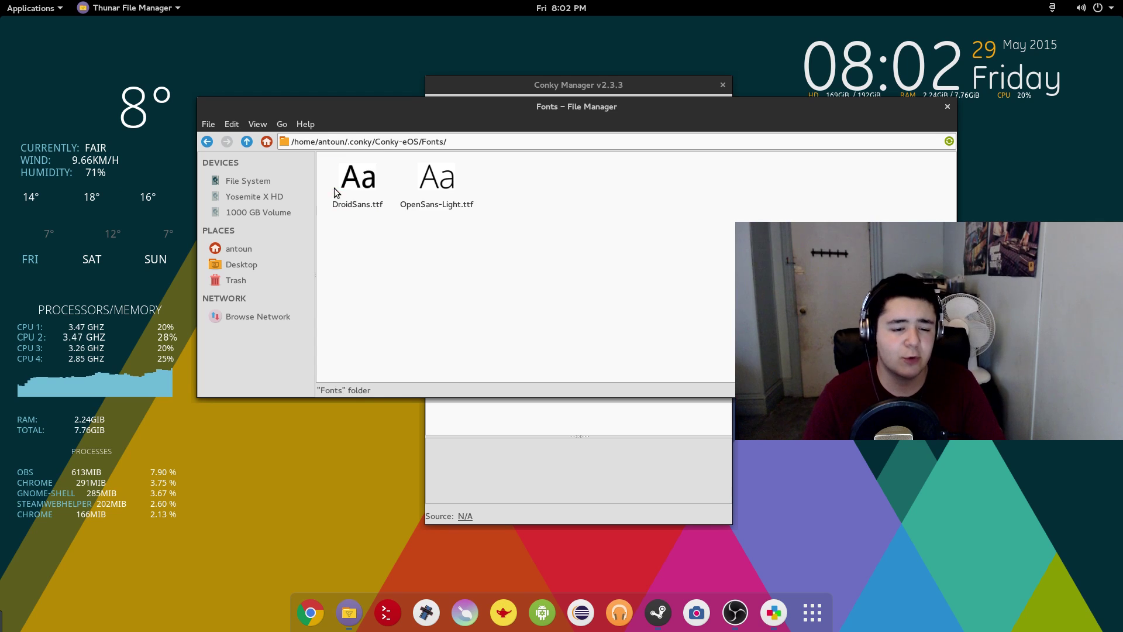
pyautogui.click(206, 142)
pyautogui.click(207, 143)
pyautogui.click(751, 221)
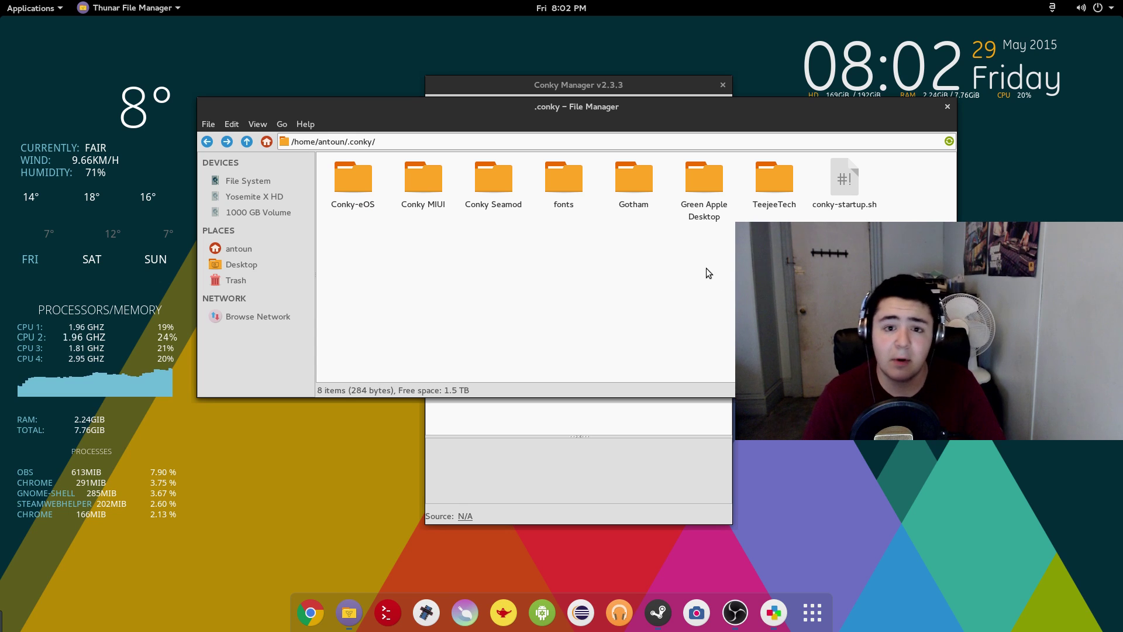
# - Check the Green Apple Desktop folder, return to .conky, and show Conky Manager's saved themes
pyautogui.doubleClick(705, 188)
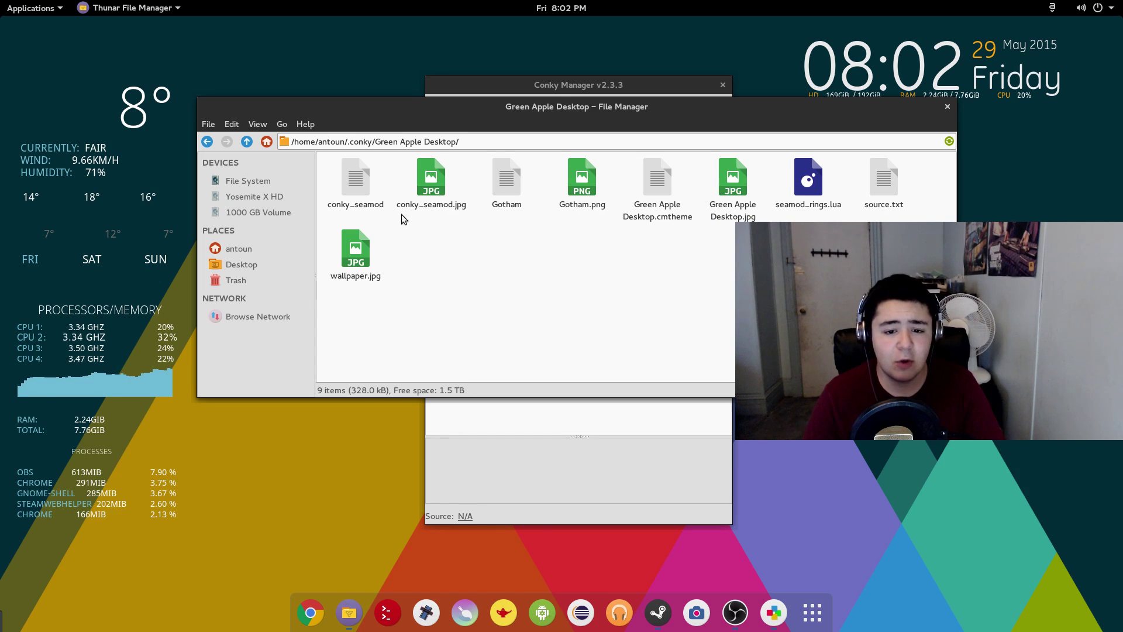
pyautogui.click(207, 141)
pyautogui.click(669, 198)
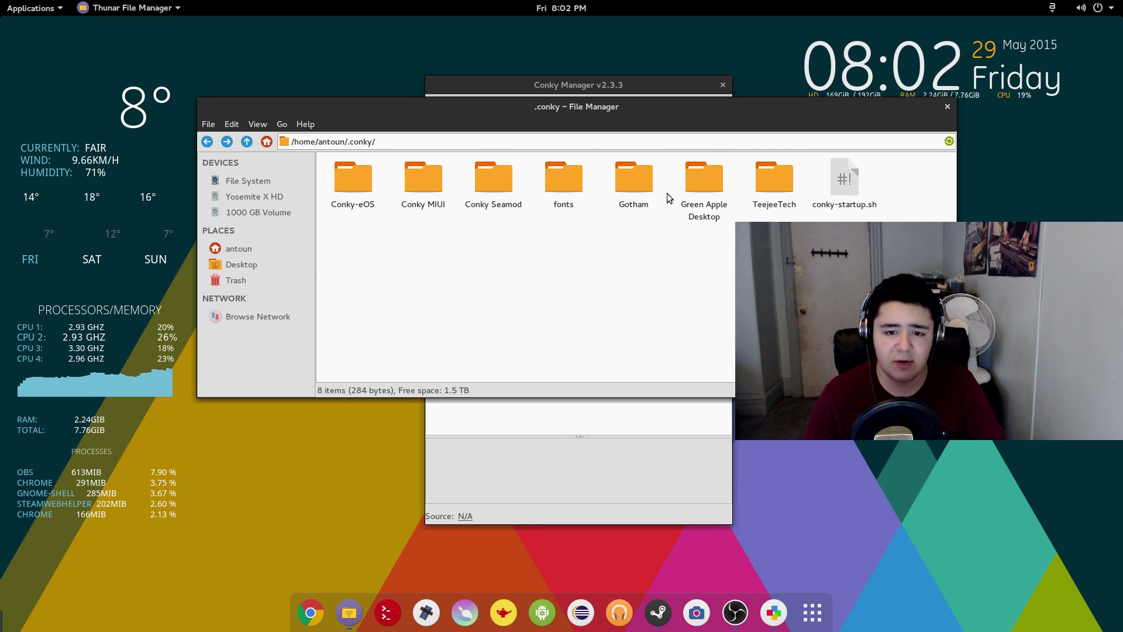
pyautogui.click(637, 91)
pyautogui.click(519, 141)
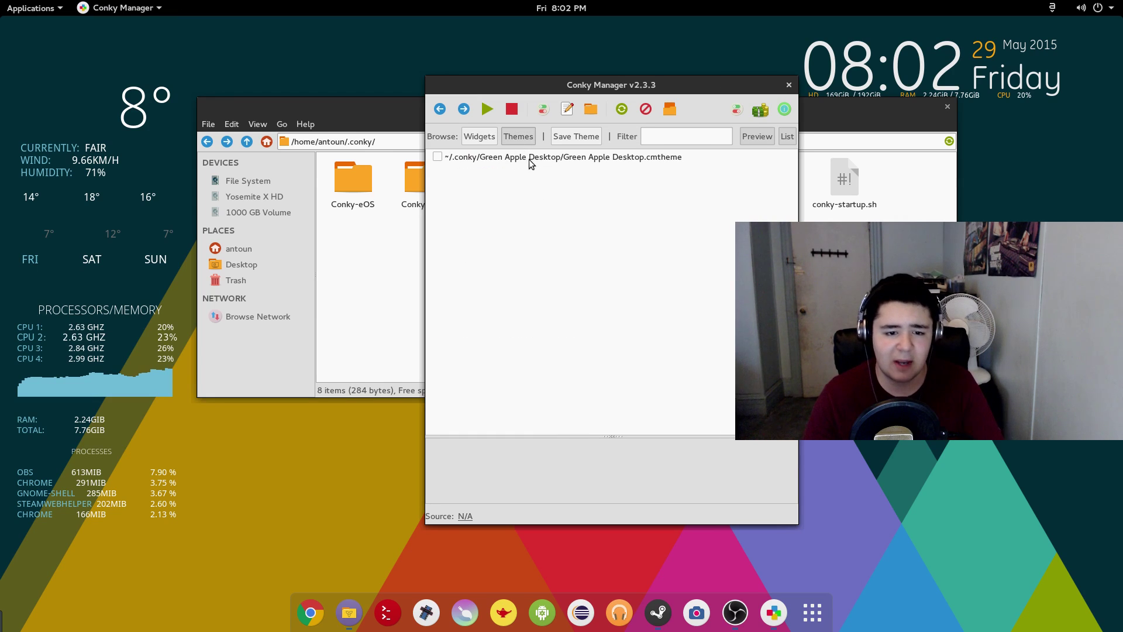
# - Select the Conky-eOS widget and open its .conkyrc in VS Code with the Edit button
pyautogui.click(481, 137)
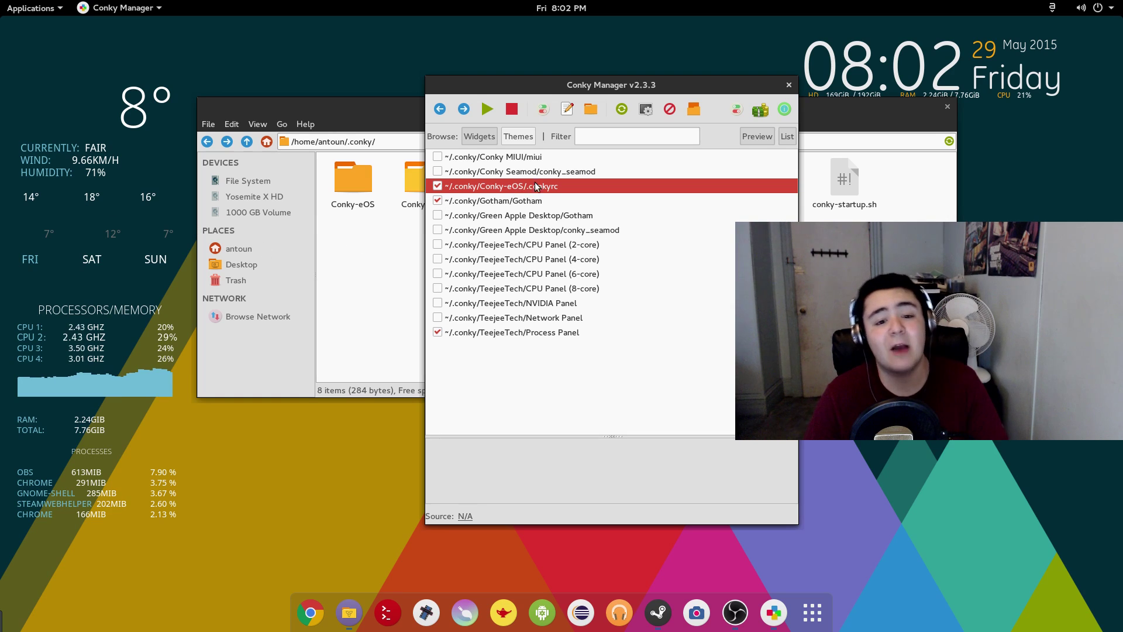
pyautogui.click(503, 200)
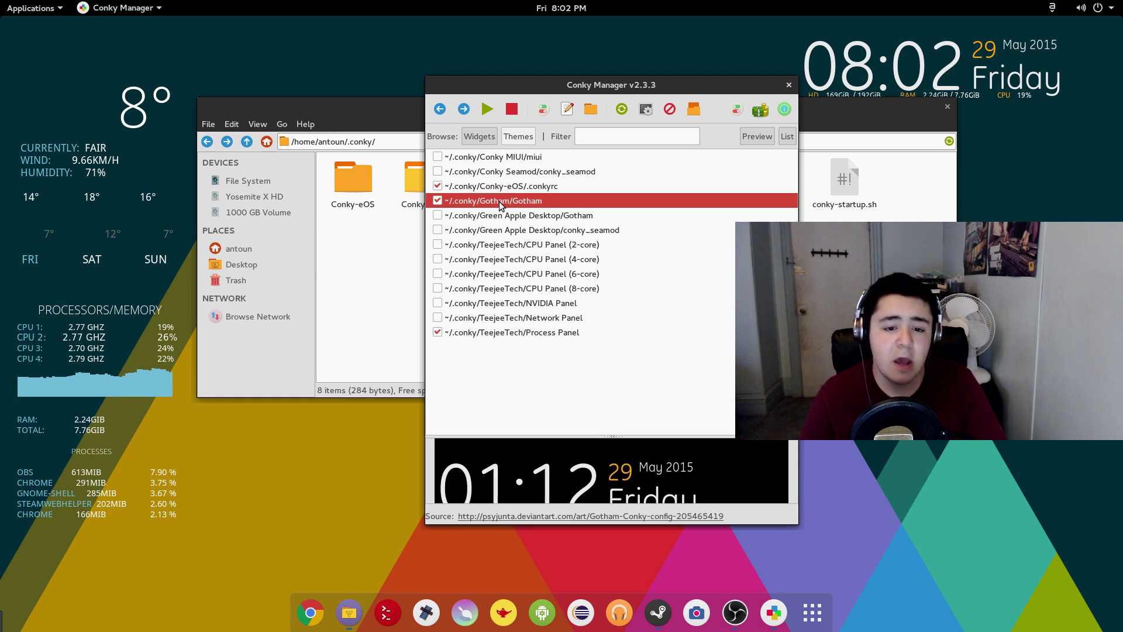
pyautogui.click(506, 187)
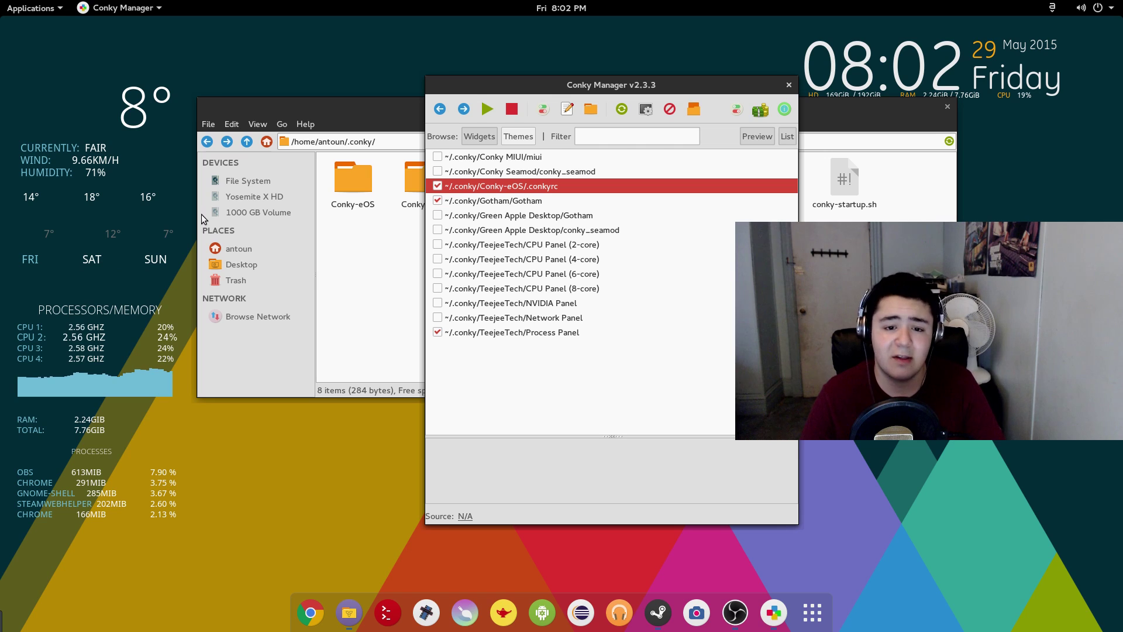
pyautogui.click(568, 110)
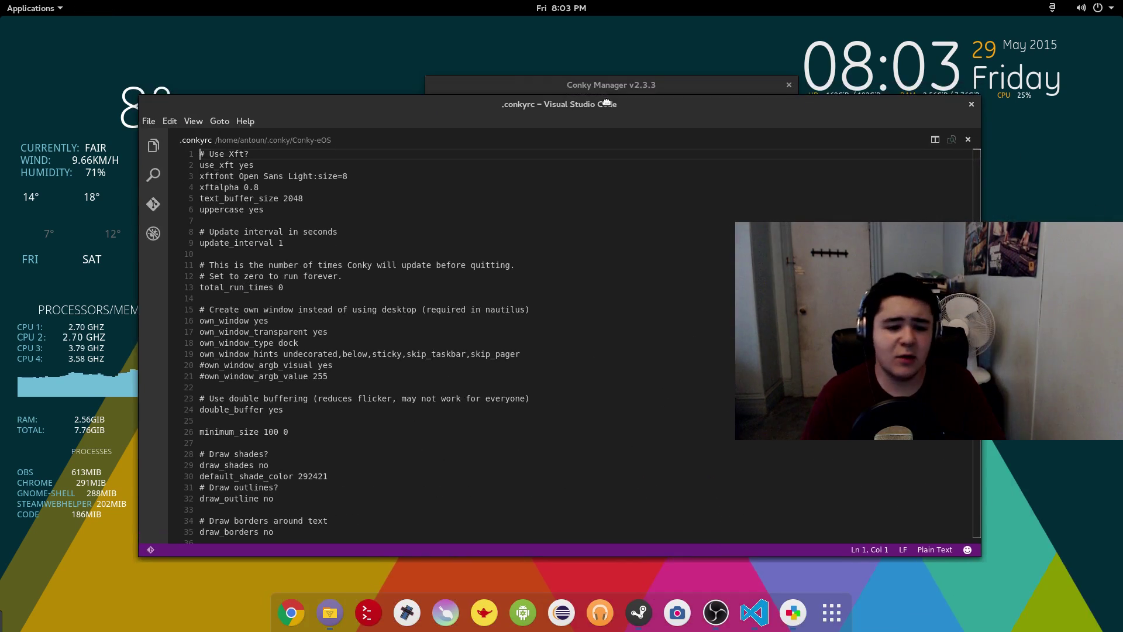
# - Move VS Code over Conky Manager and scroll the .conkyrc down to the gap and color1–color3 lines
pyautogui.moveTo(522, 108); pyautogui.dragTo(576, 86)
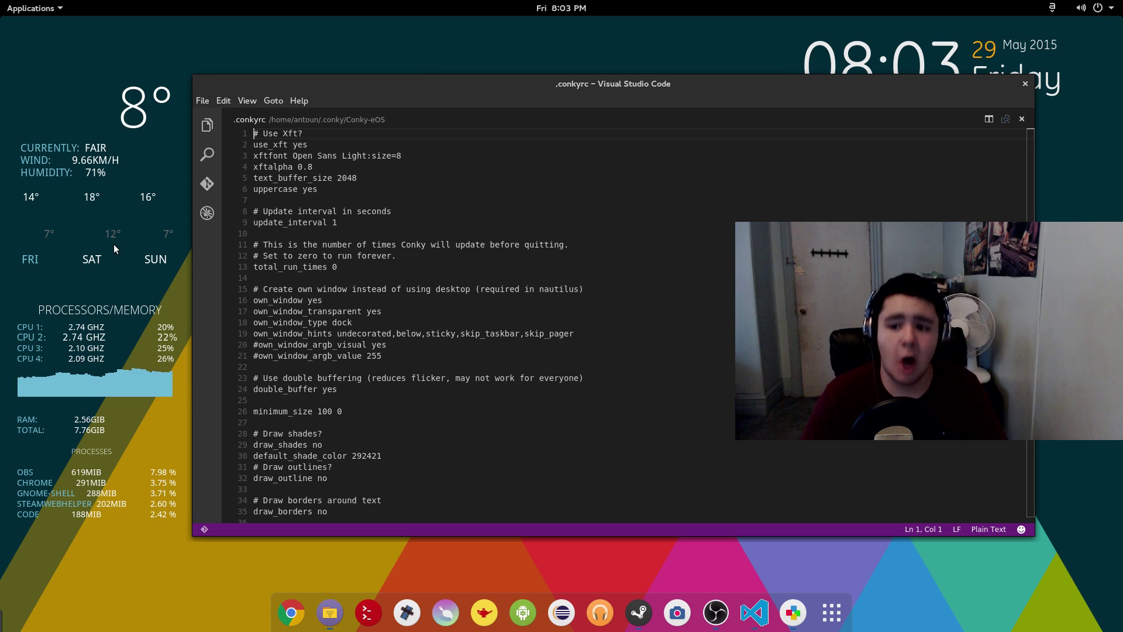
pyautogui.scroll(-8, 349, 381)
pyautogui.scroll(-6, 350, 382)
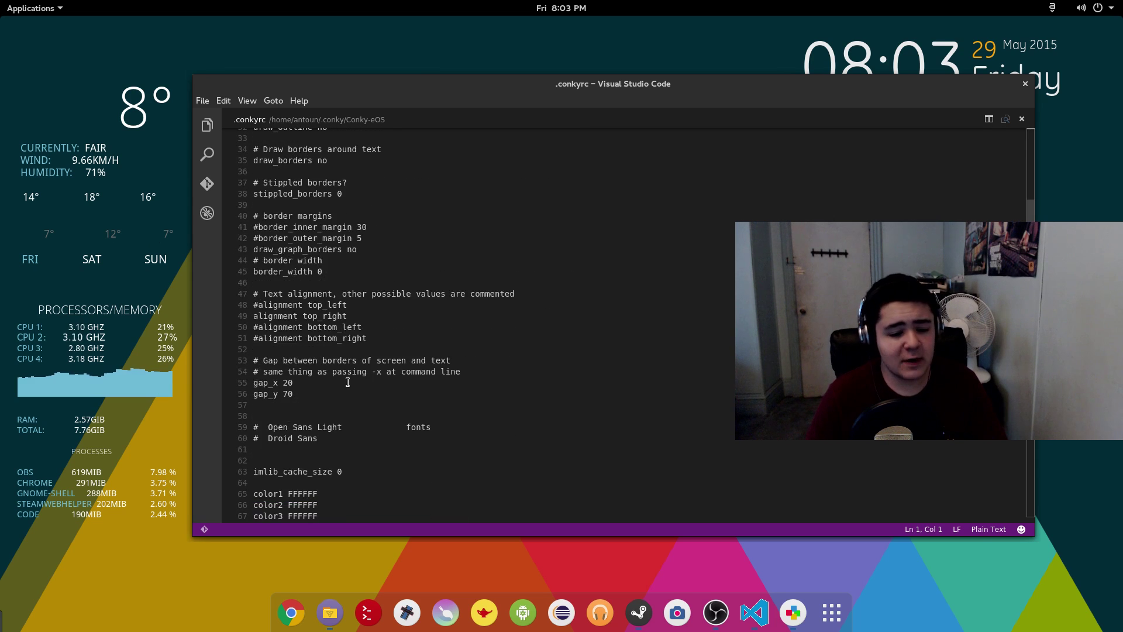
pyautogui.click(327, 378)
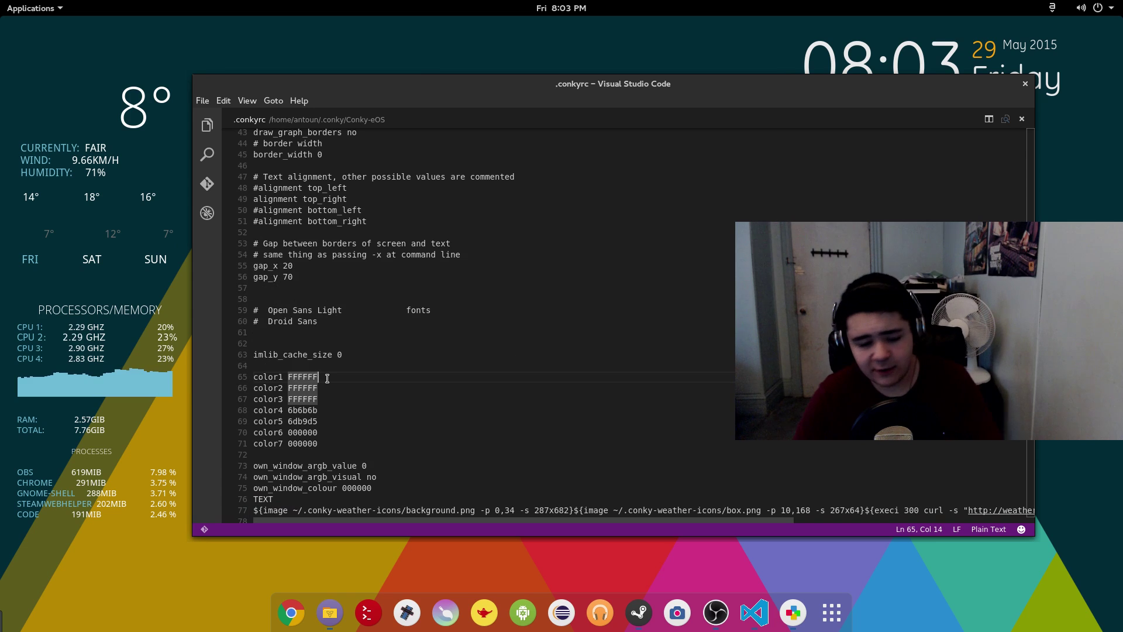
pyautogui.press('BackSpace')
pyautogui.press('BackSpace')
pyautogui.press('BackSpace')
pyautogui.press('BackSpace')
pyautogui.press('BackSpace')
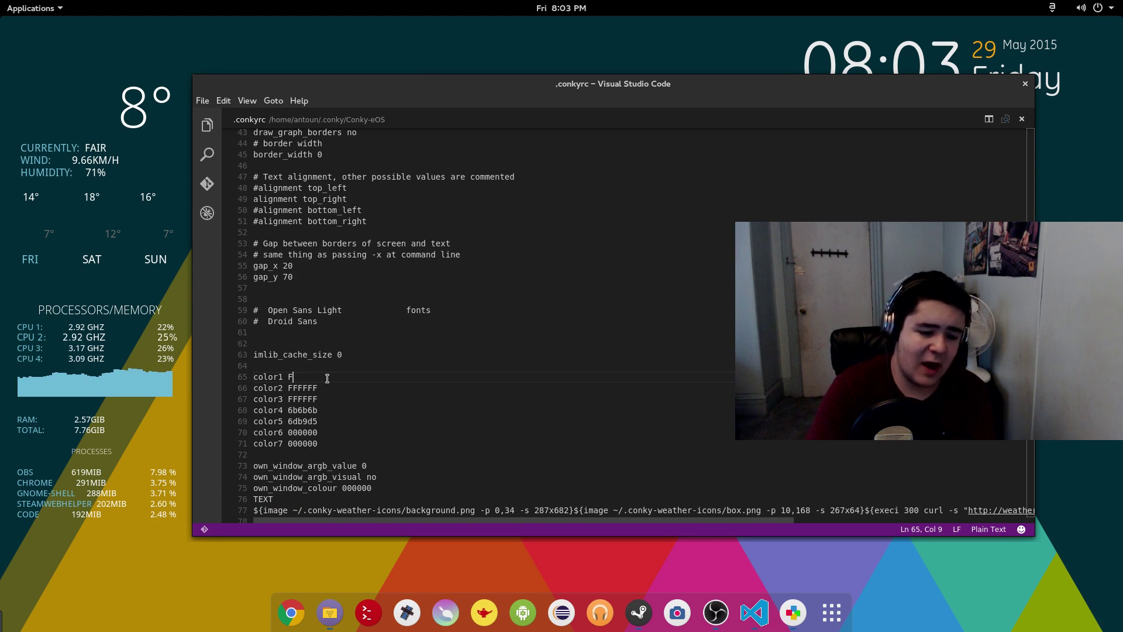
pyautogui.hotkey('ctrl', '=')
pyautogui.hotkey('ctrl', '=')
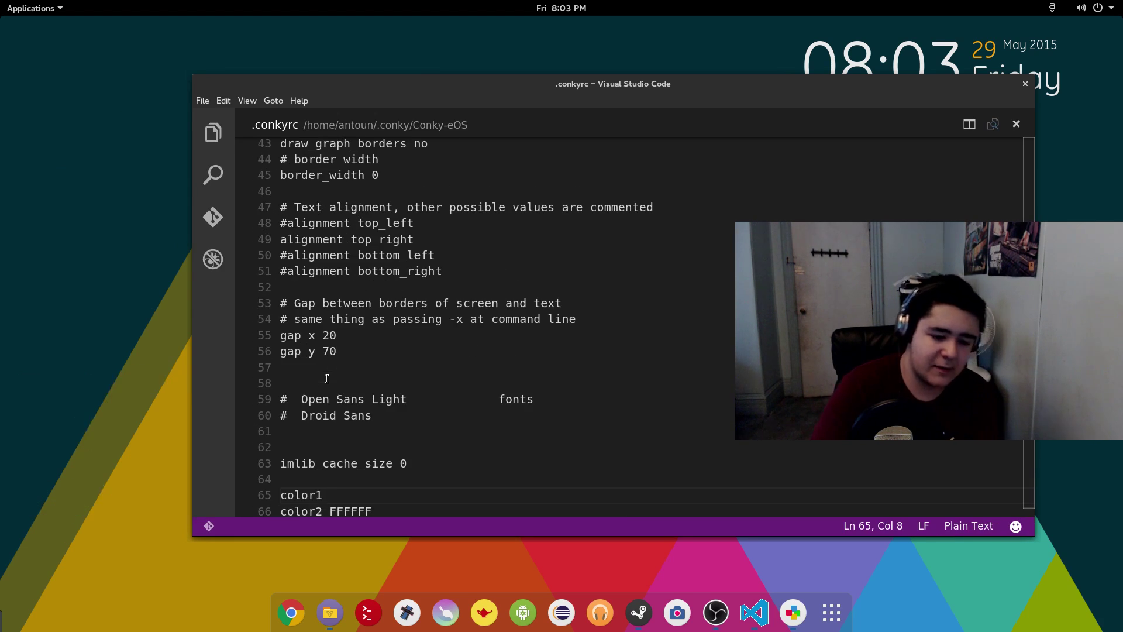
pyautogui.hotkey('ctrl', '=')
pyautogui.scroll(-4, 348, 388)
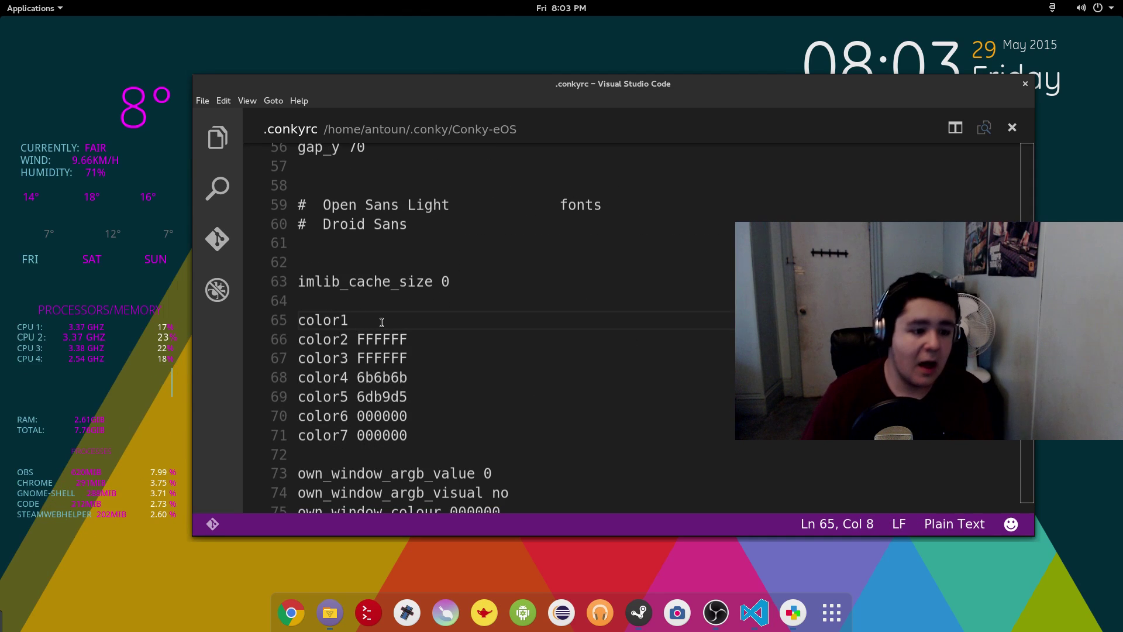
pyautogui.write('000000')
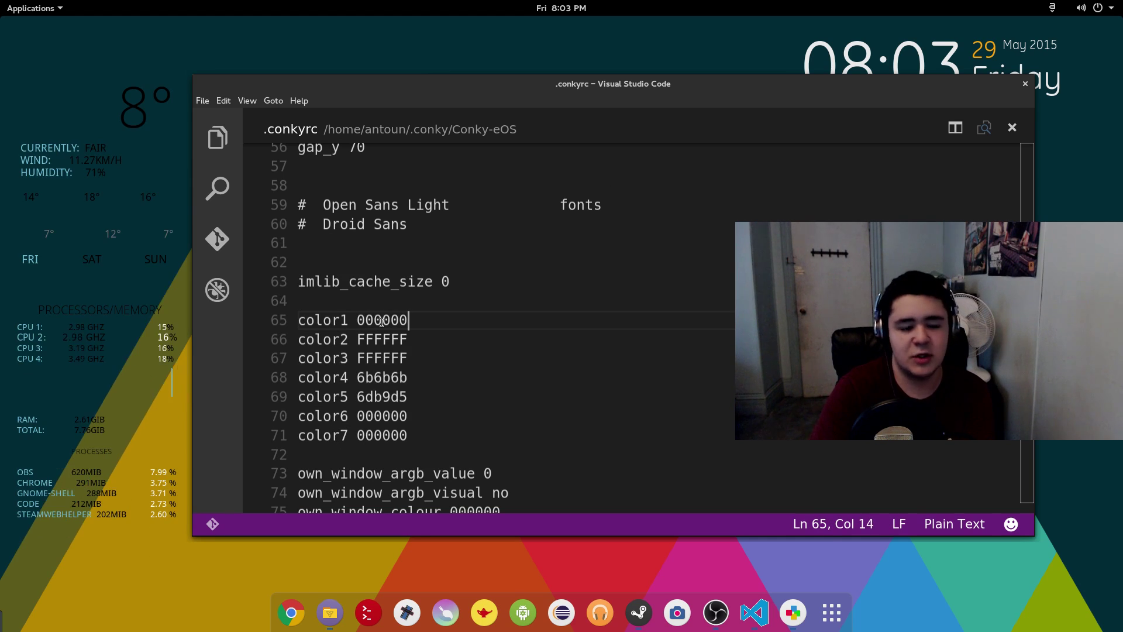
pyautogui.press('BackSpace')
pyautogui.press('BackSpace')
pyautogui.press('BackSpace')
pyautogui.press('BackSpace')
pyautogui.press('BackSpace')
pyautogui.press('BackSpace')
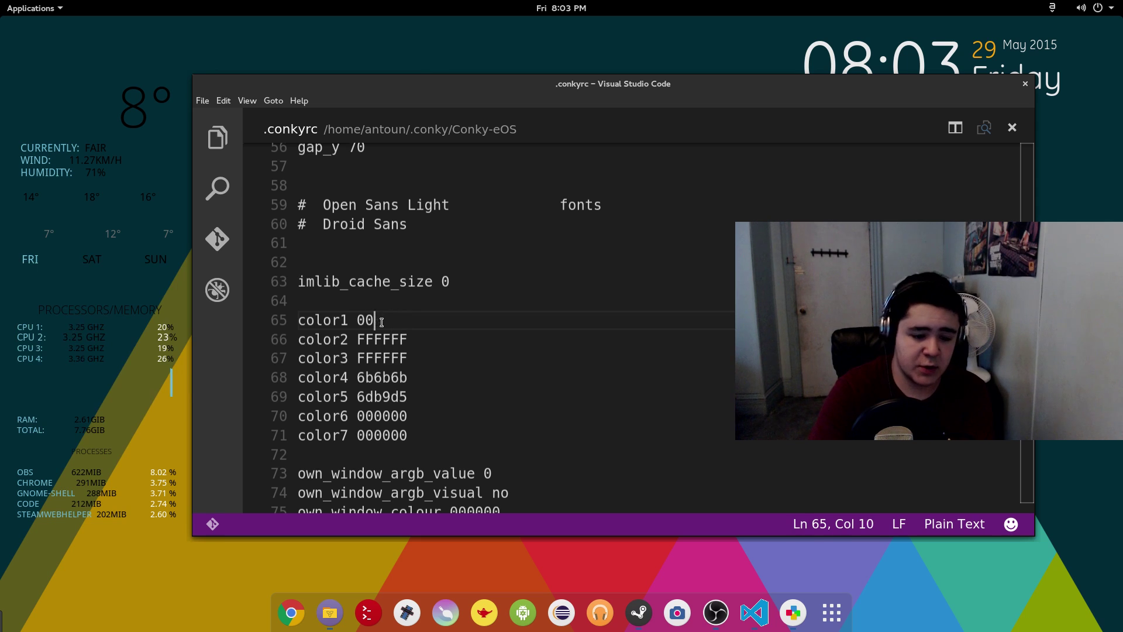
pyautogui.write('FFFFFF')
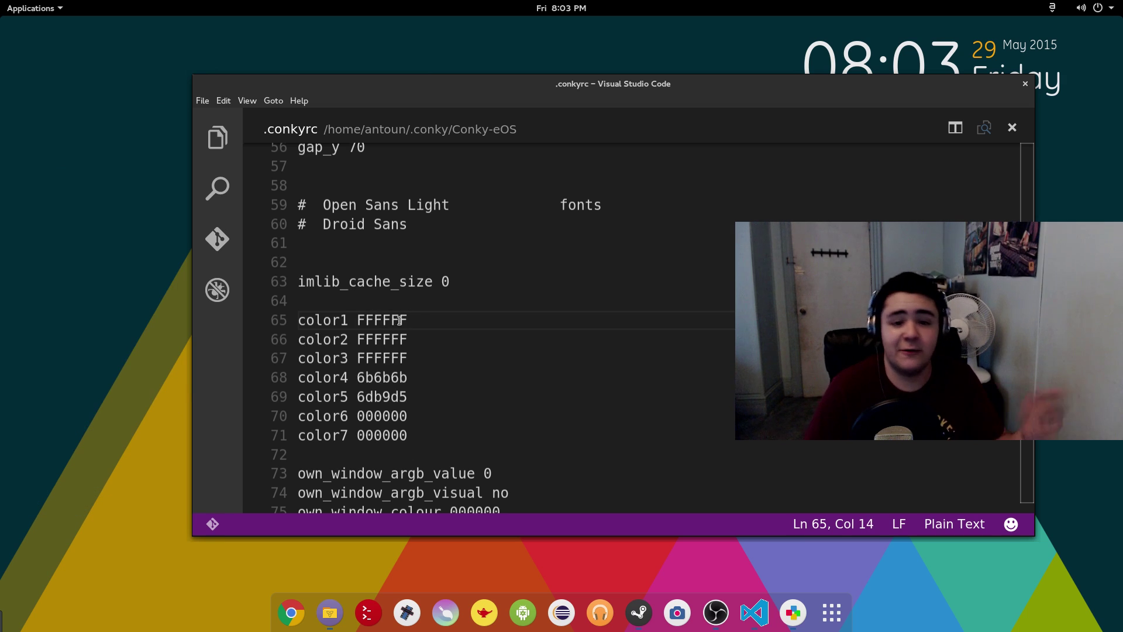
pyautogui.scroll(-6, 416, 319)
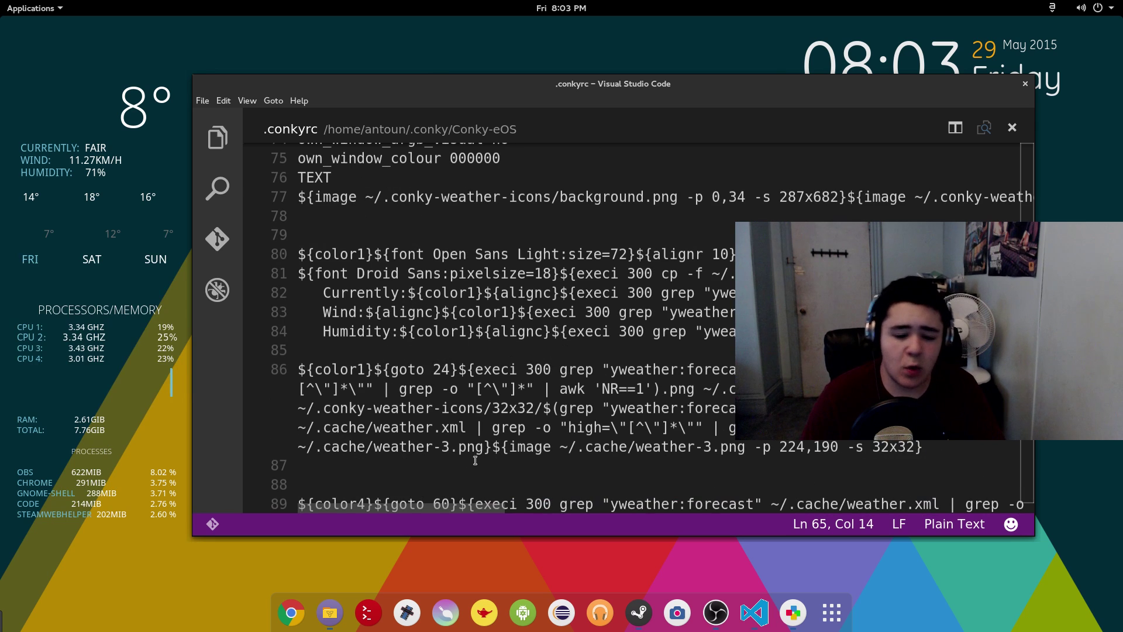
# - Search the .conkyrc for 'CPU2' to review the CPU lines near line 114, then close Find
pyautogui.moveTo(391, 507); pyautogui.dragTo(438, 508)
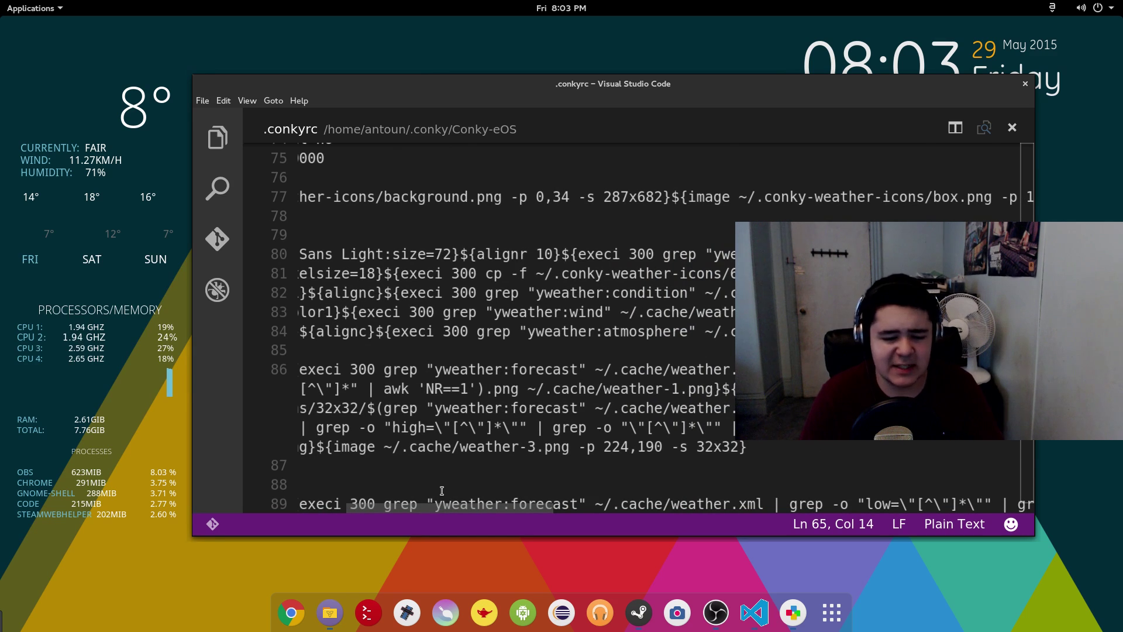
pyautogui.scroll(-2, 442, 490)
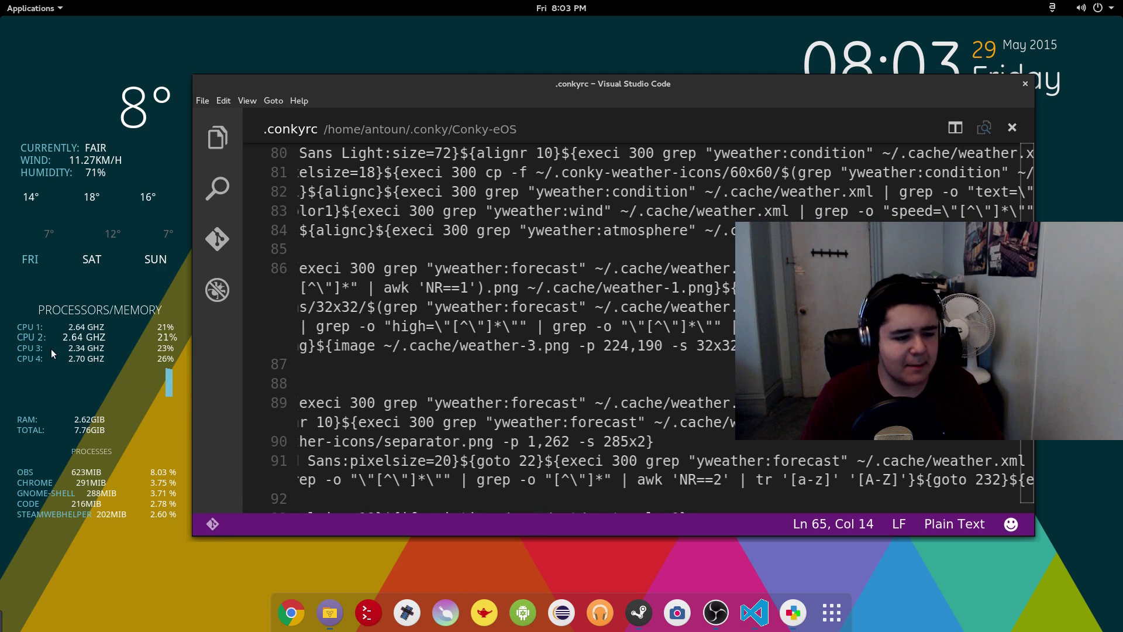
pyautogui.scroll(-1, 616, 394)
pyautogui.doubleClick(615, 394)
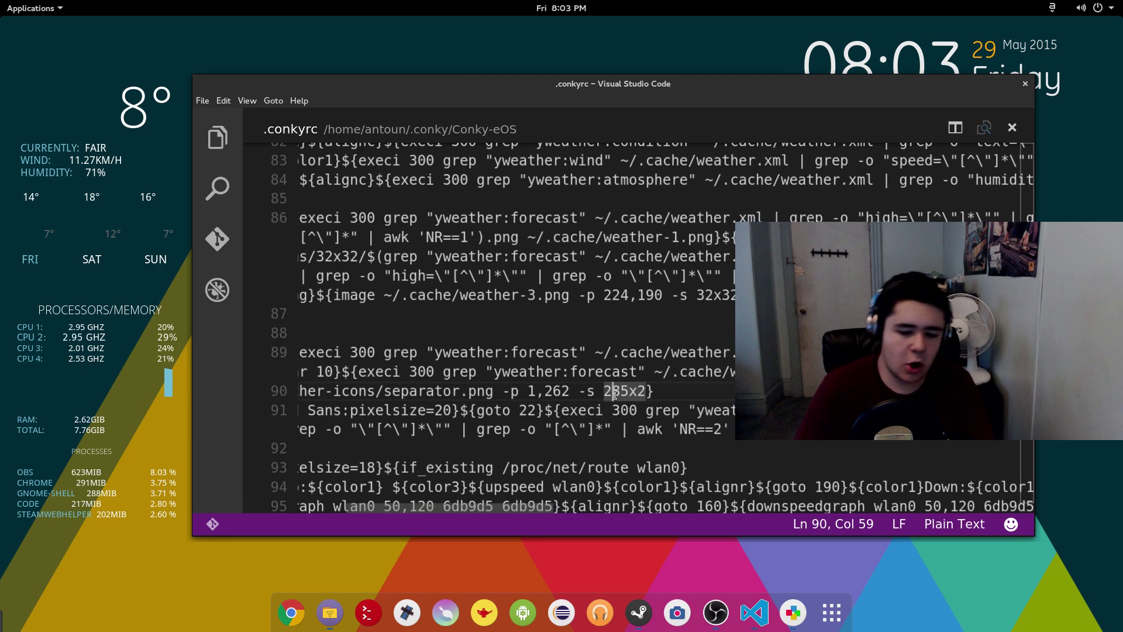
pyautogui.hotkey('ctrl', 'f')
pyautogui.write('C')
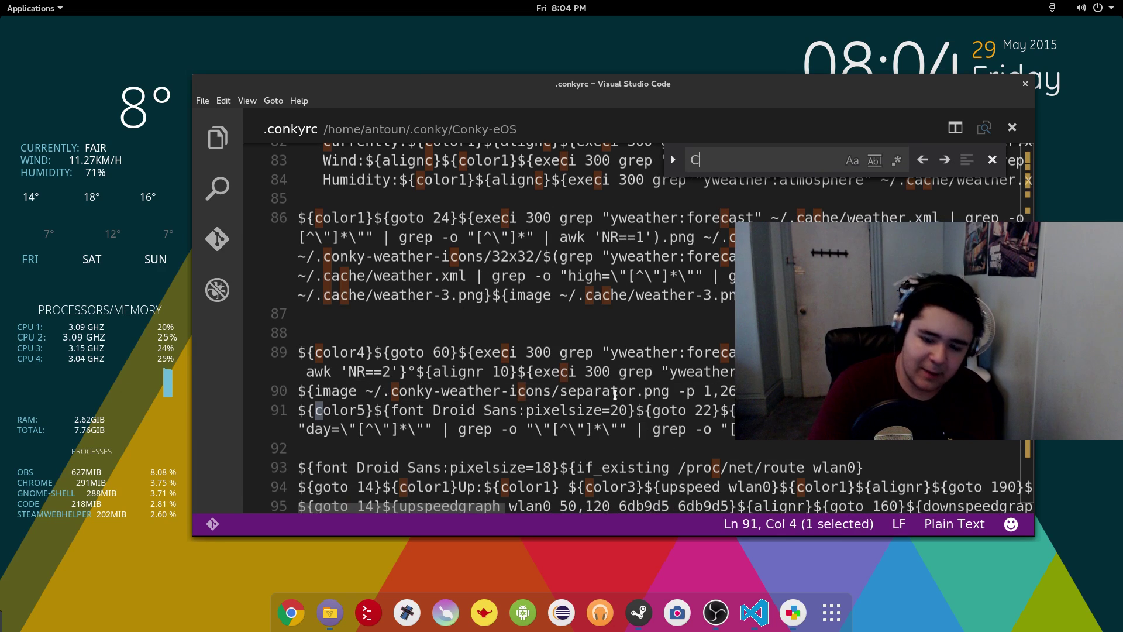
pyautogui.write('PU2')
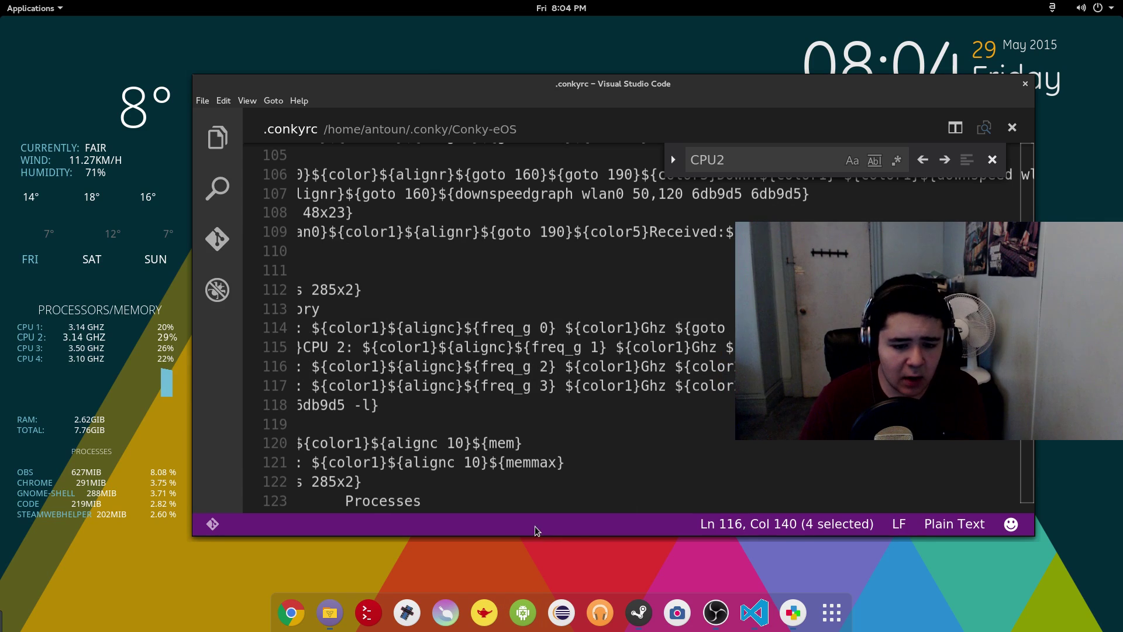
pyautogui.moveTo(499, 504); pyautogui.dragTo(530, 494)
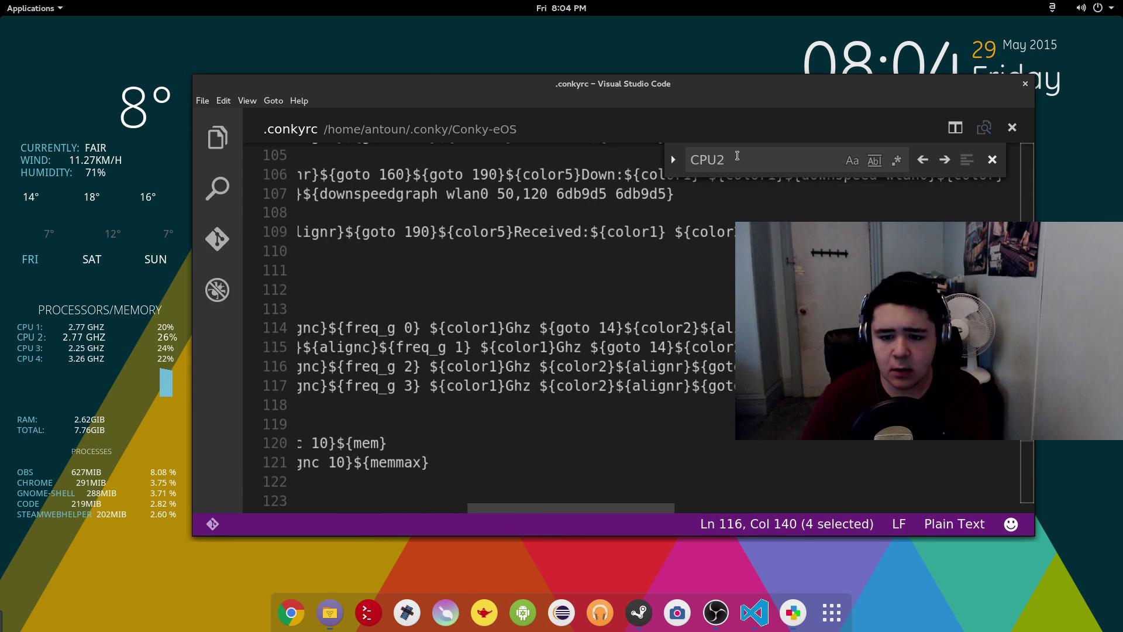
pyautogui.scroll(2, 617, 246)
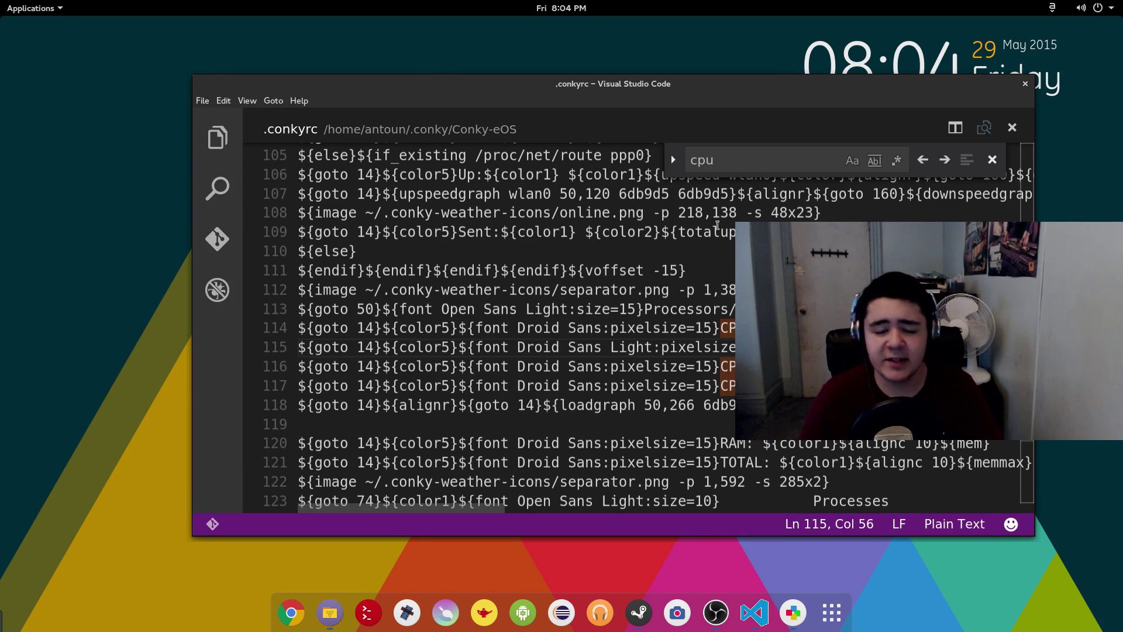
pyautogui.click(993, 161)
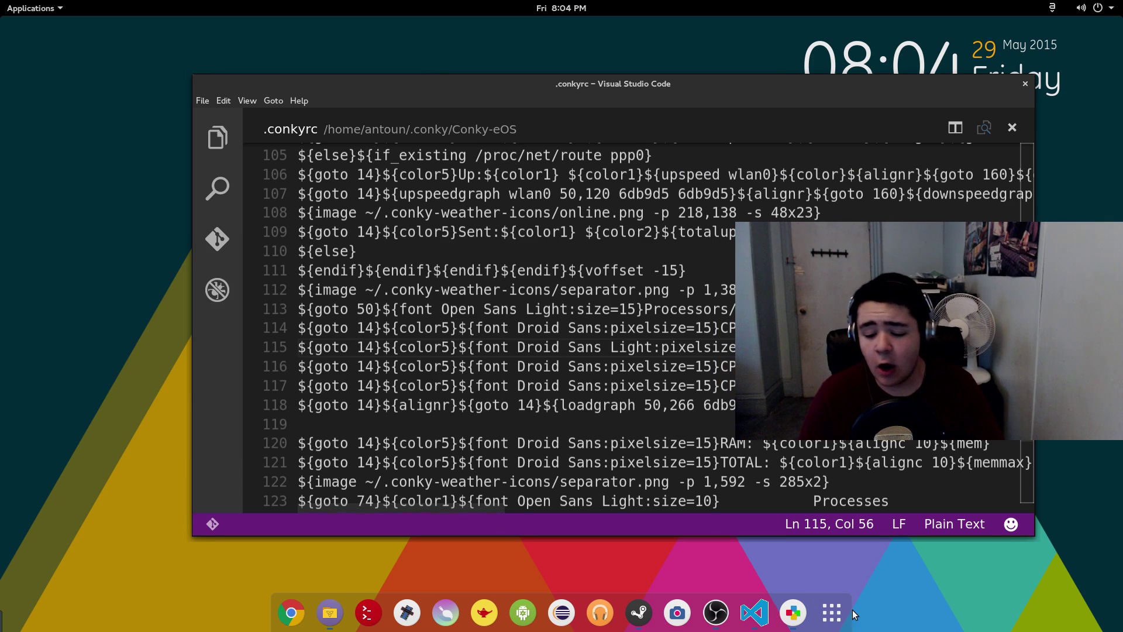
pyautogui.click(794, 612)
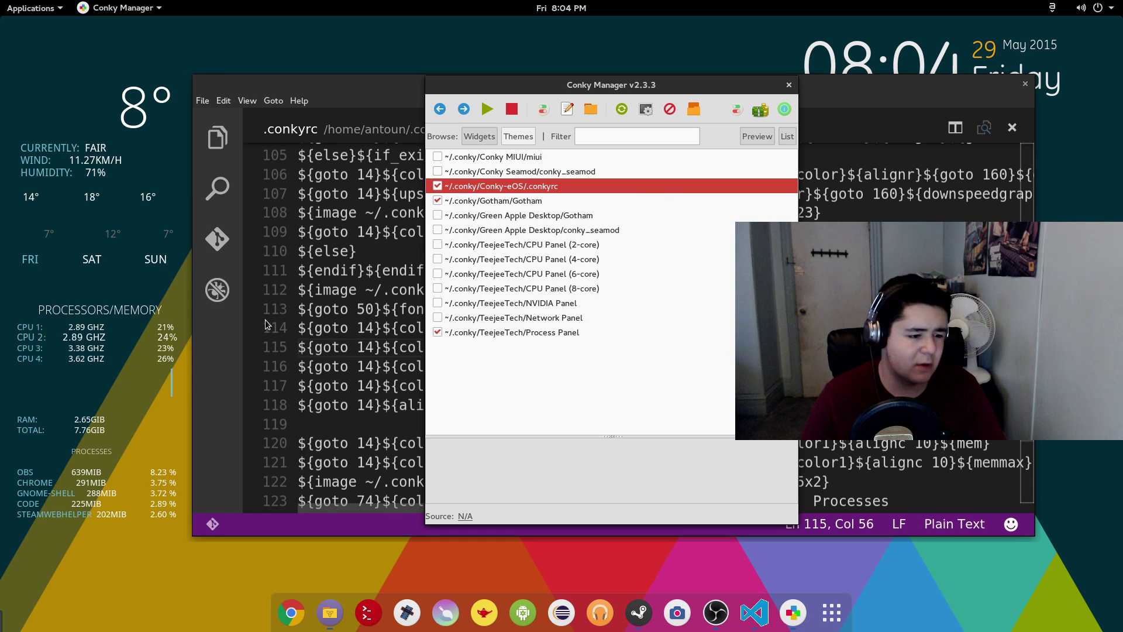
pyautogui.click(854, 103)
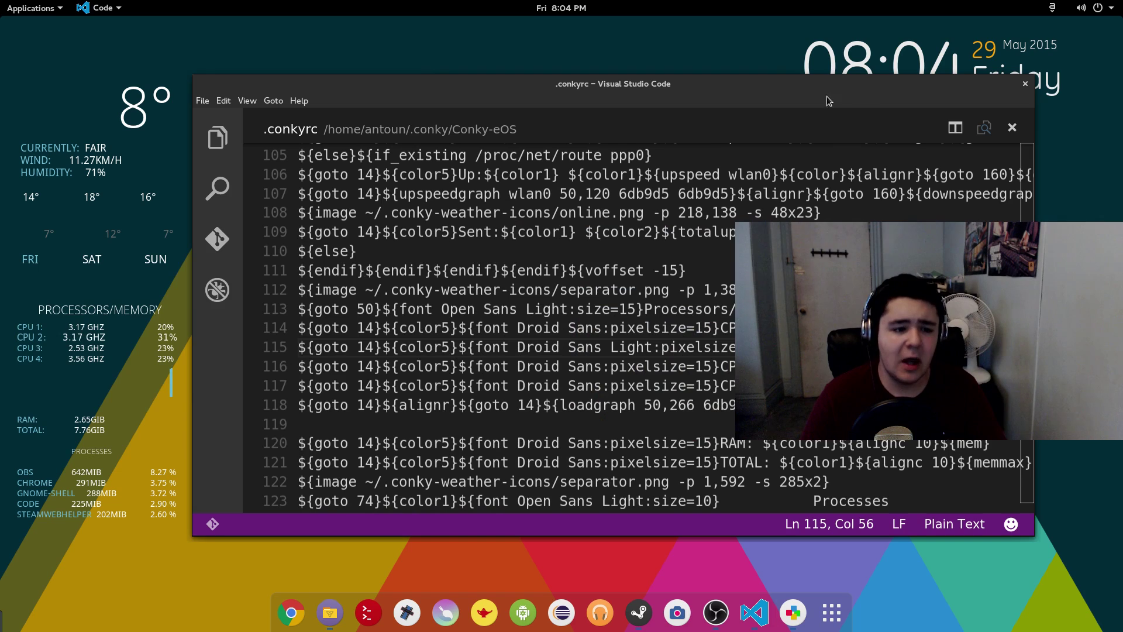
pyautogui.moveTo(710, 93)
pyautogui.mouseDown()
pyautogui.moveTo(758, 94)
pyautogui.moveTo(691, 85)
pyautogui.moveTo(716, 87)
pyautogui.mouseUp()
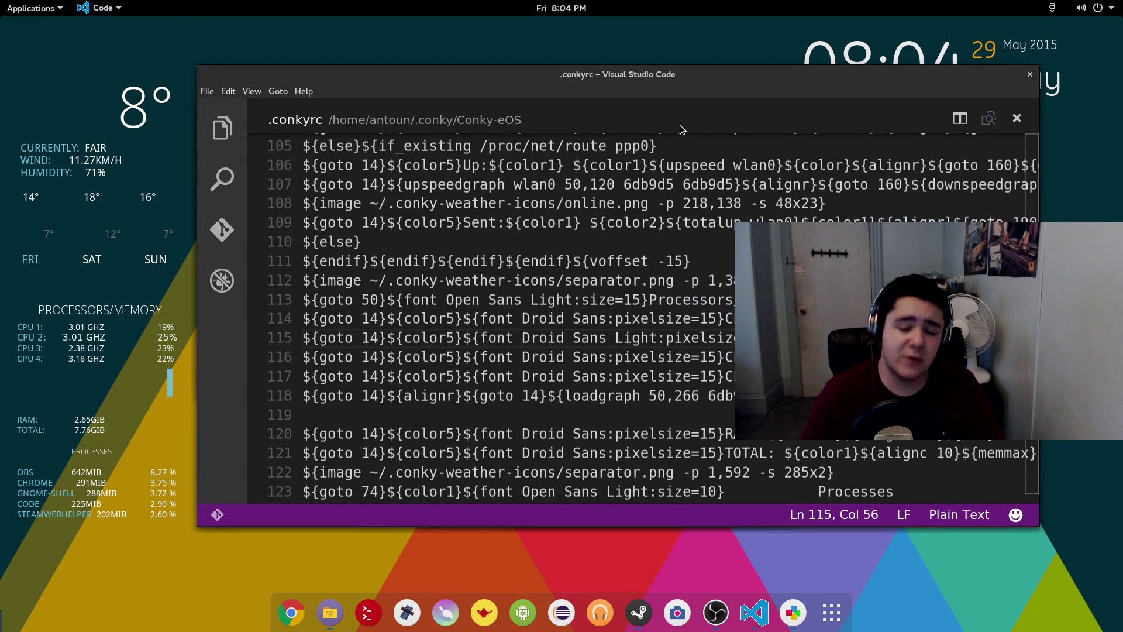
pyautogui.click(207, 92)
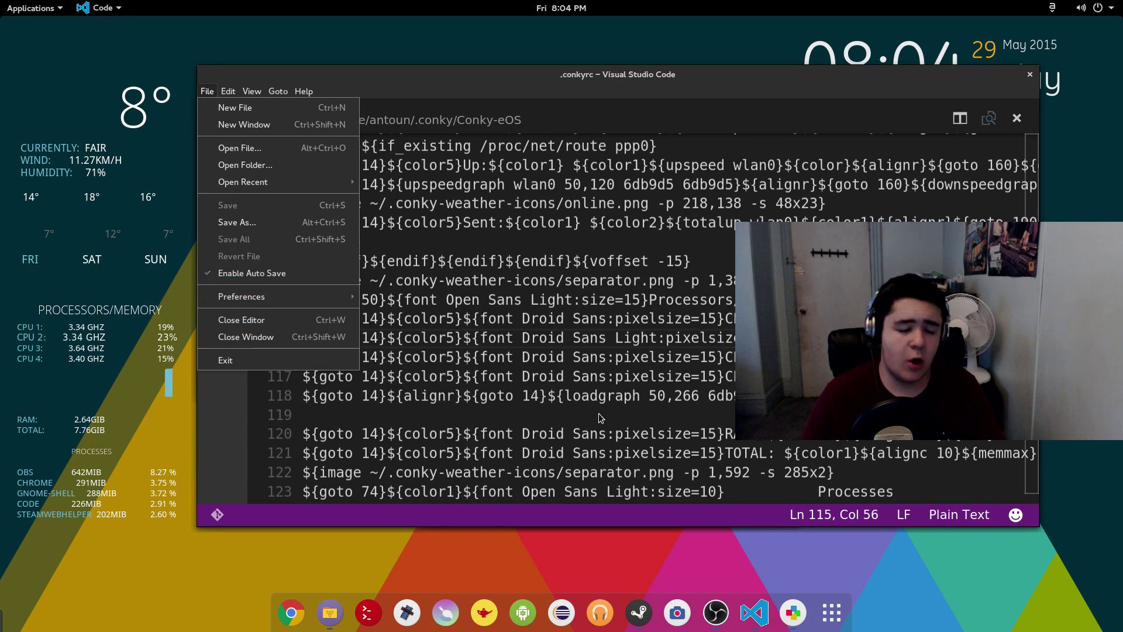
pyautogui.click(370, 72)
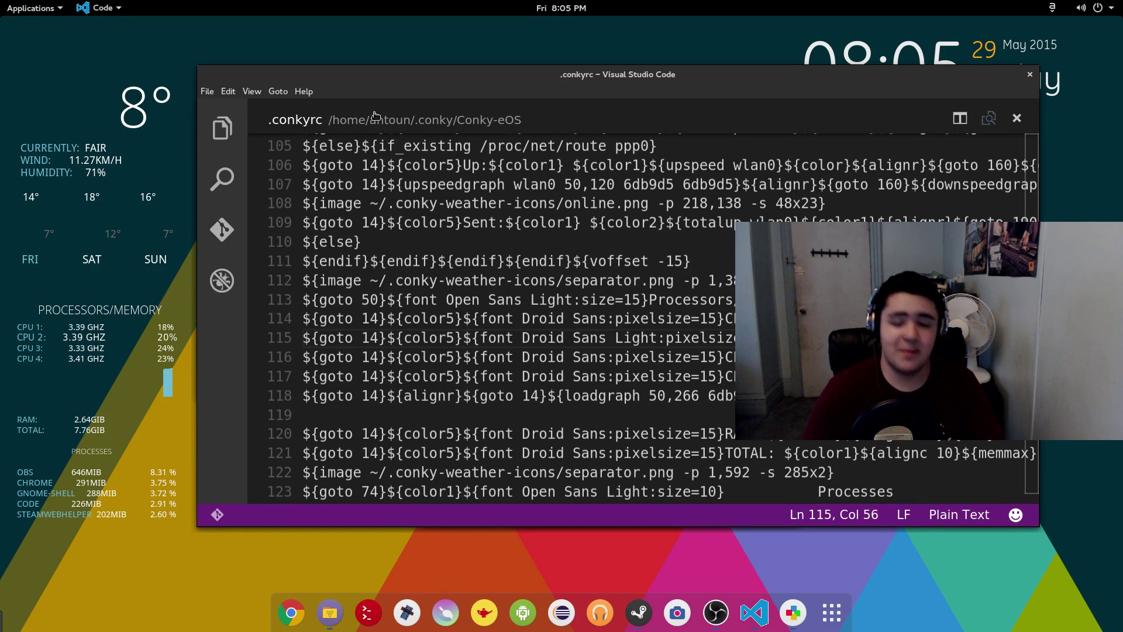
pyautogui.scroll(-3, 422, 227)
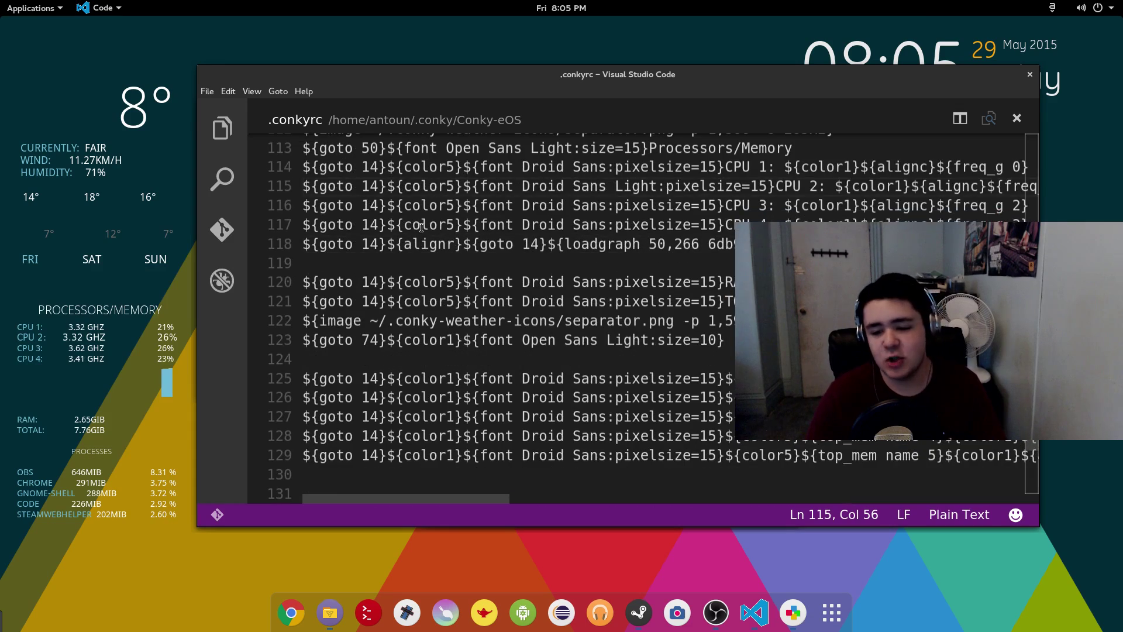
pyautogui.scroll(-2, 421, 227)
pyautogui.scroll(6, 462, 252)
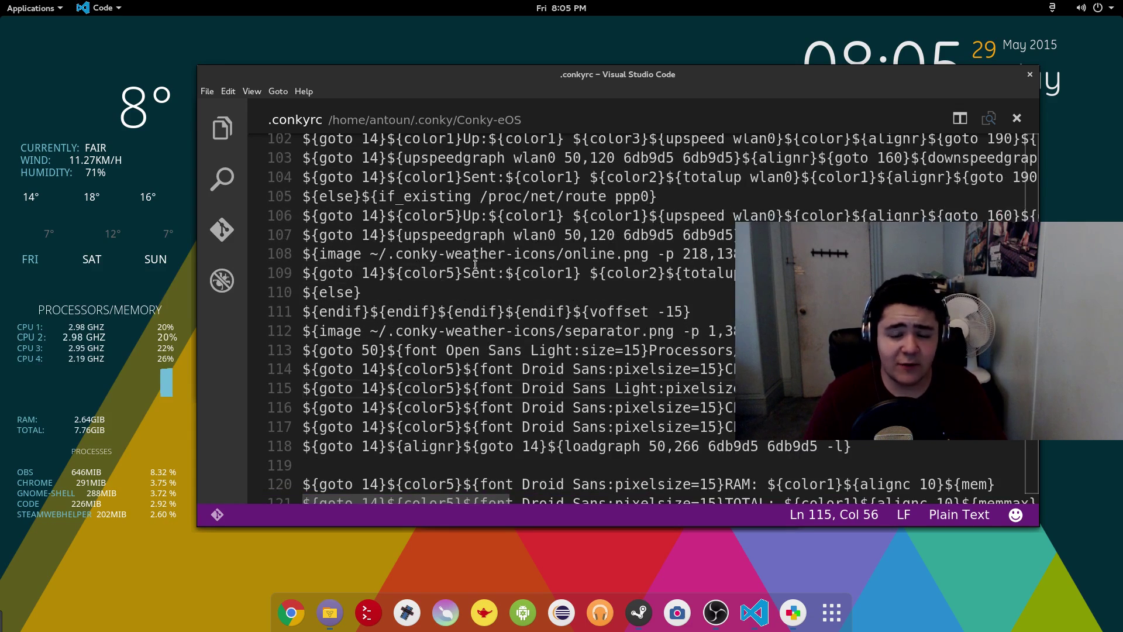
pyautogui.scroll(4, 475, 264)
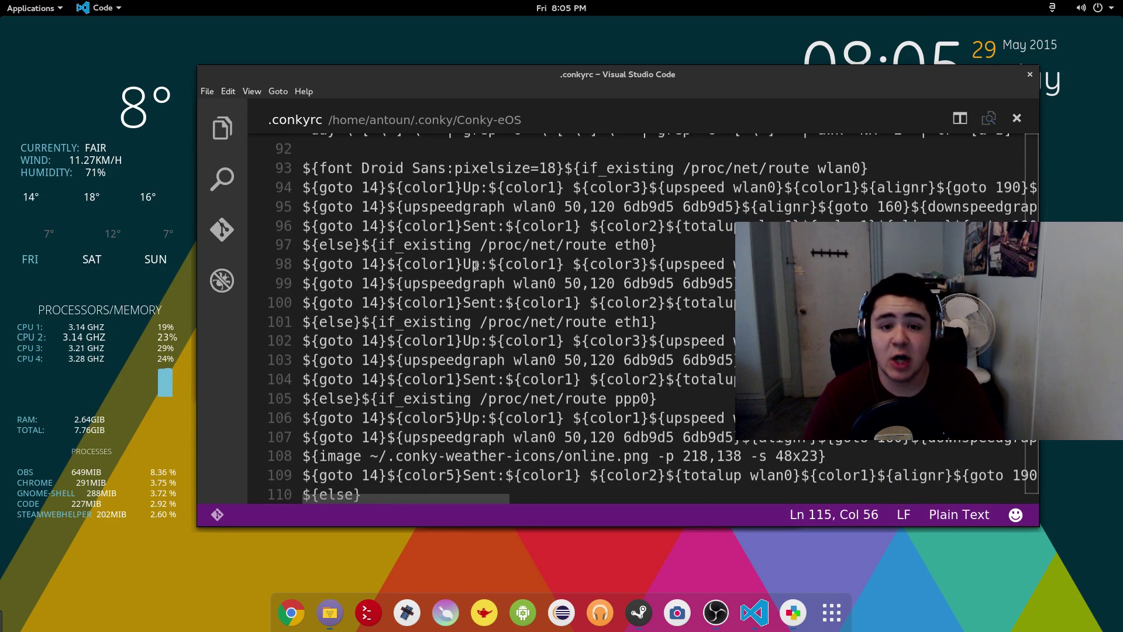
pyautogui.scroll(8, 476, 266)
pyautogui.scroll(-8, 485, 264)
pyautogui.scroll(4, 492, 263)
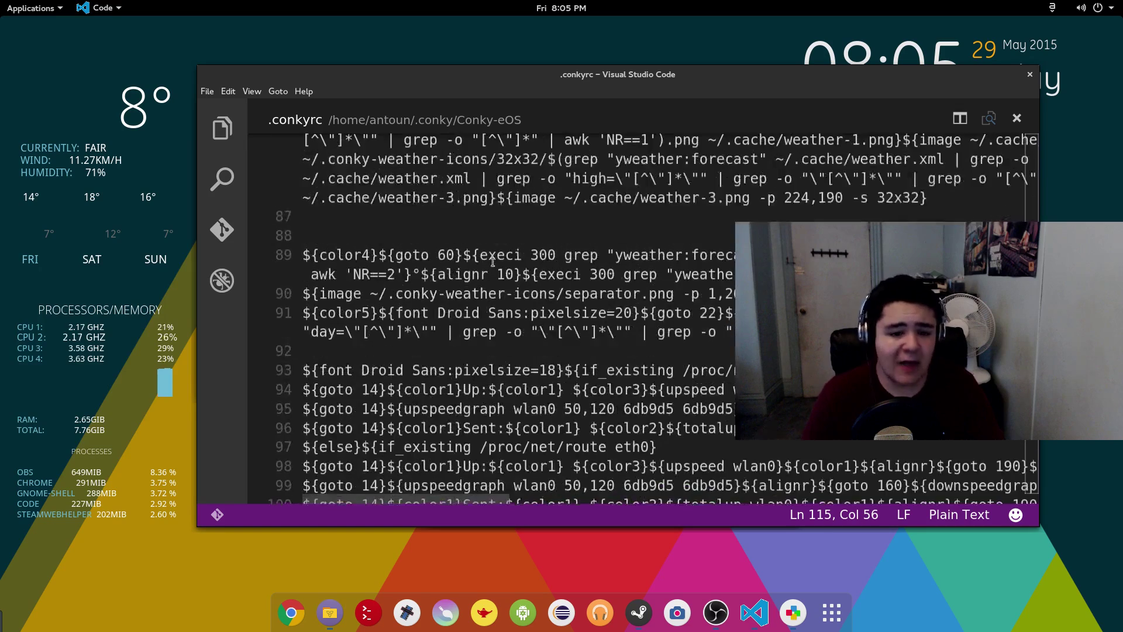
pyautogui.scroll(8, 493, 262)
pyautogui.press('super+Up')
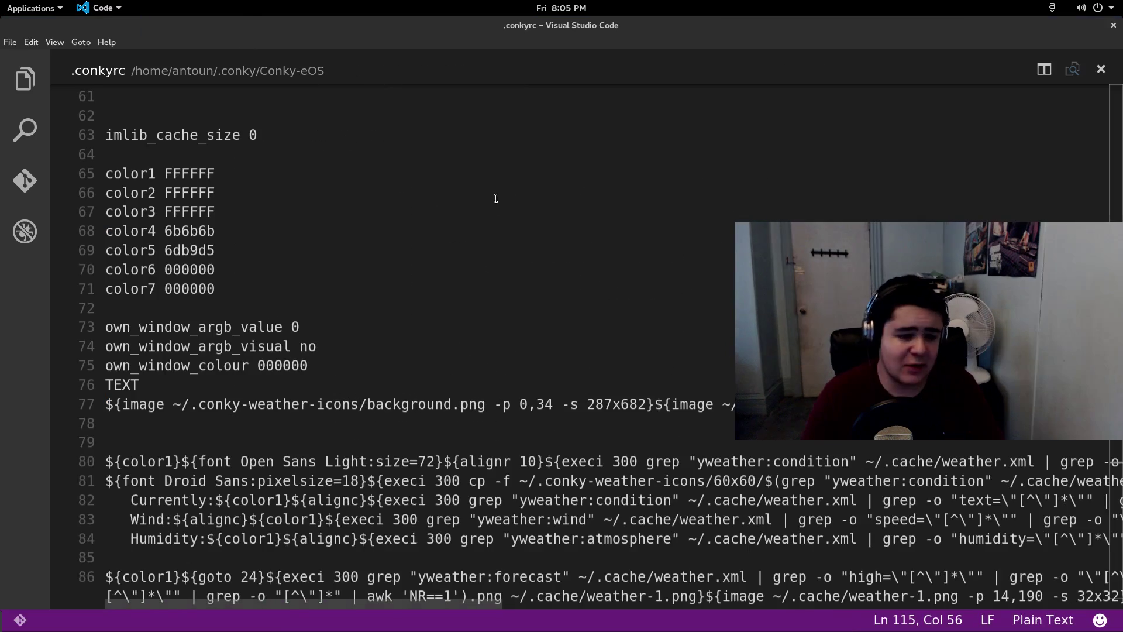
pyautogui.scroll(-3, 496, 198)
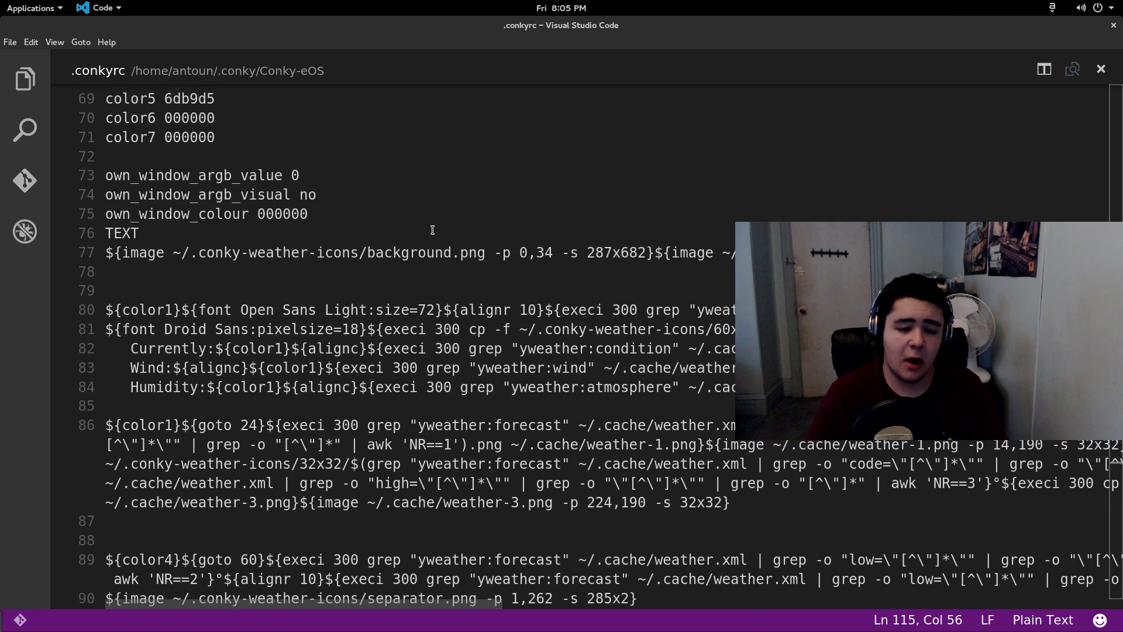
pyautogui.scroll(-2, 432, 230)
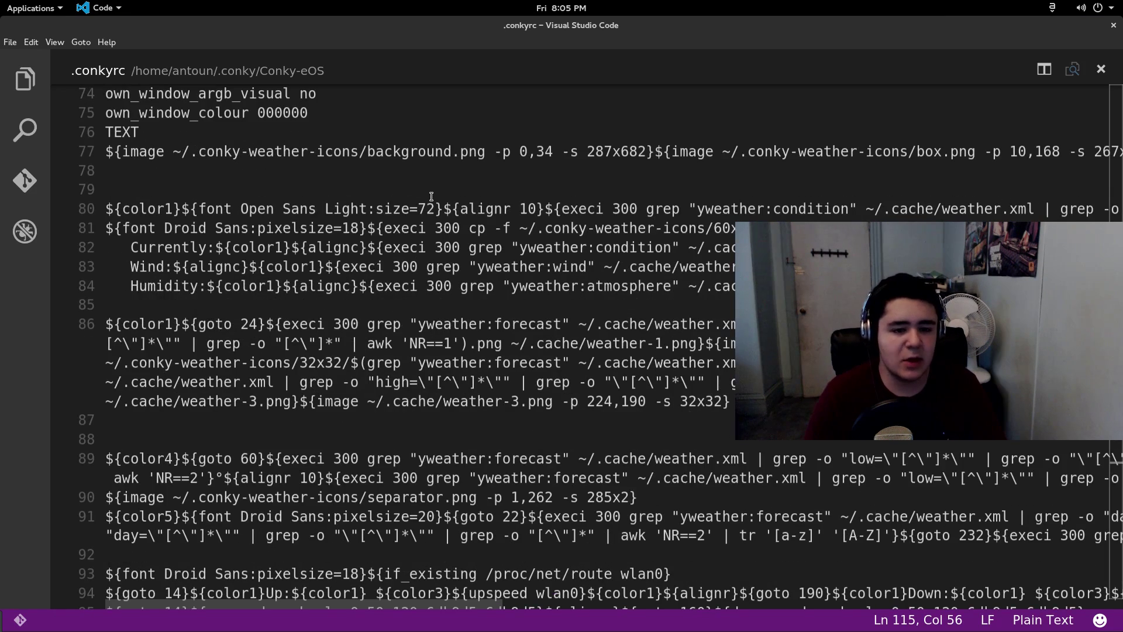
pyautogui.moveTo(521, 25); pyautogui.dragTo(592, 127)
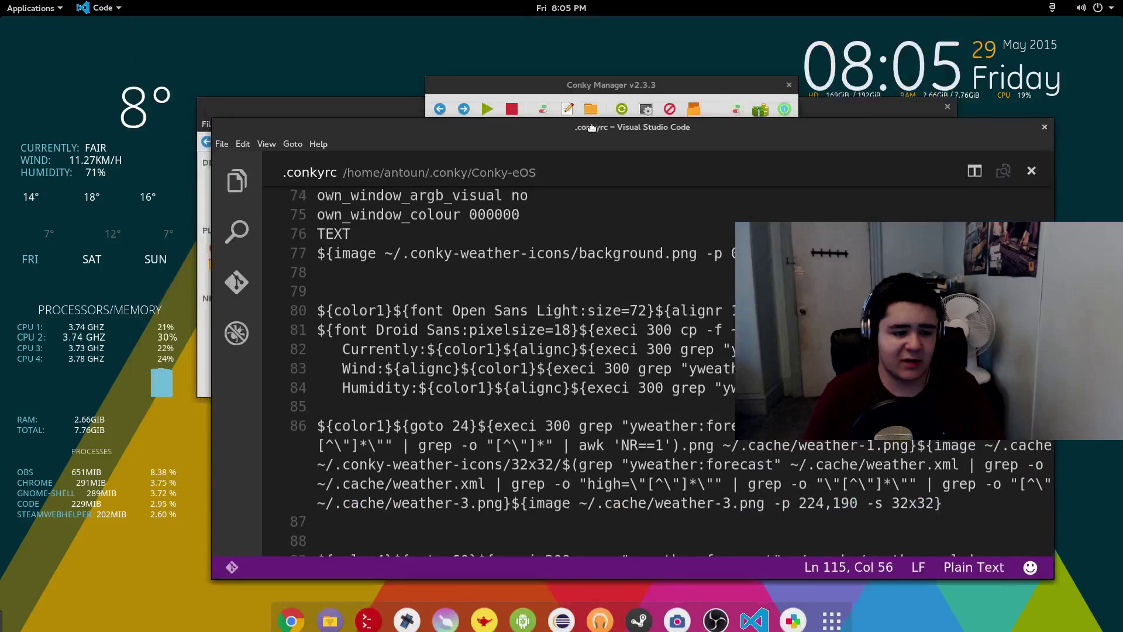
pyautogui.doubleClick(592, 127)
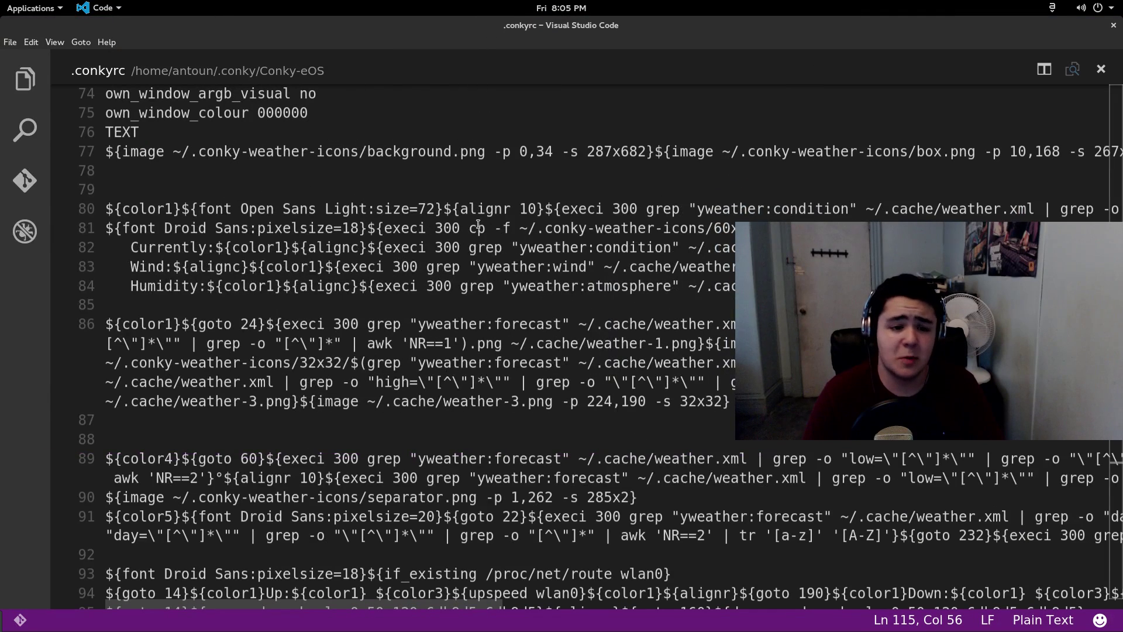
pyautogui.scroll(-1, 485, 209)
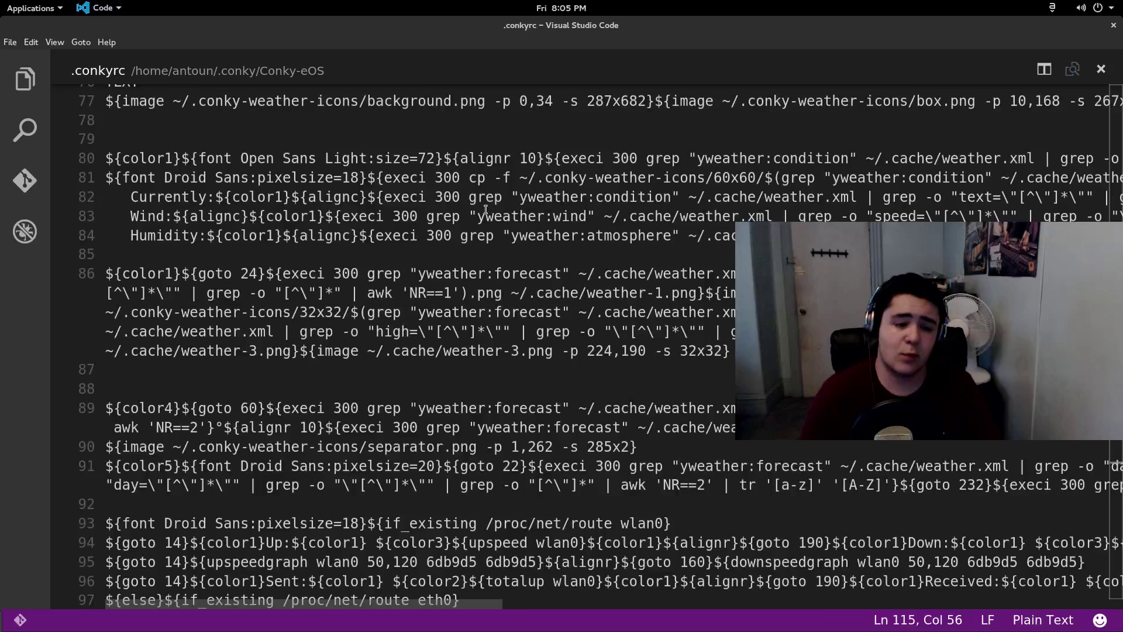
pyautogui.scroll(-1, 486, 209)
pyautogui.scroll(-3, 494, 210)
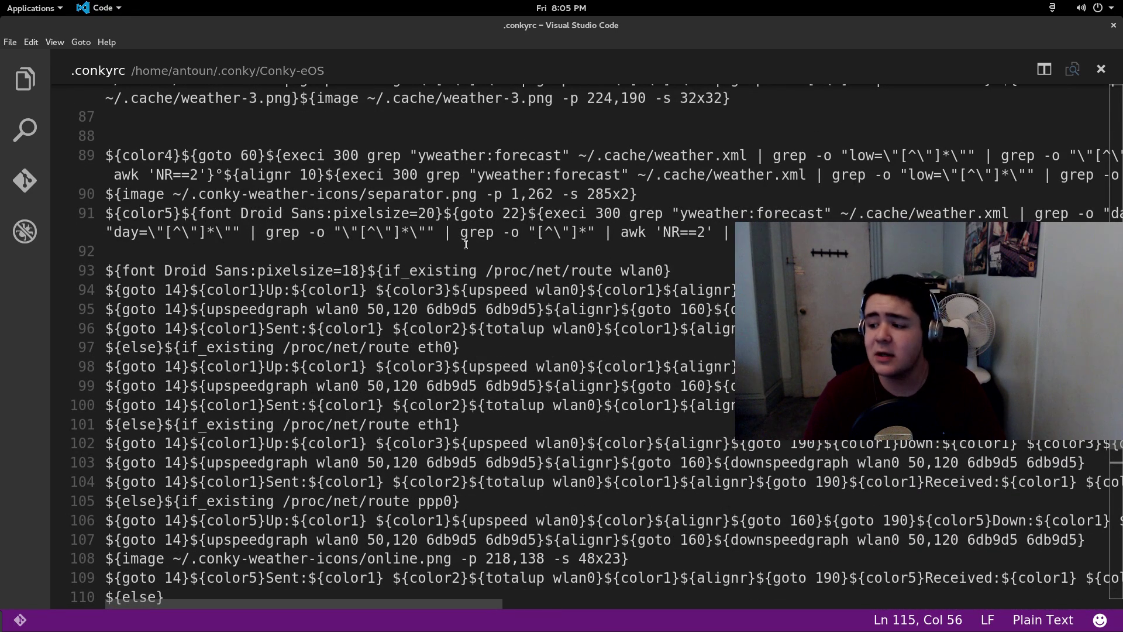
pyautogui.press('super+Down')
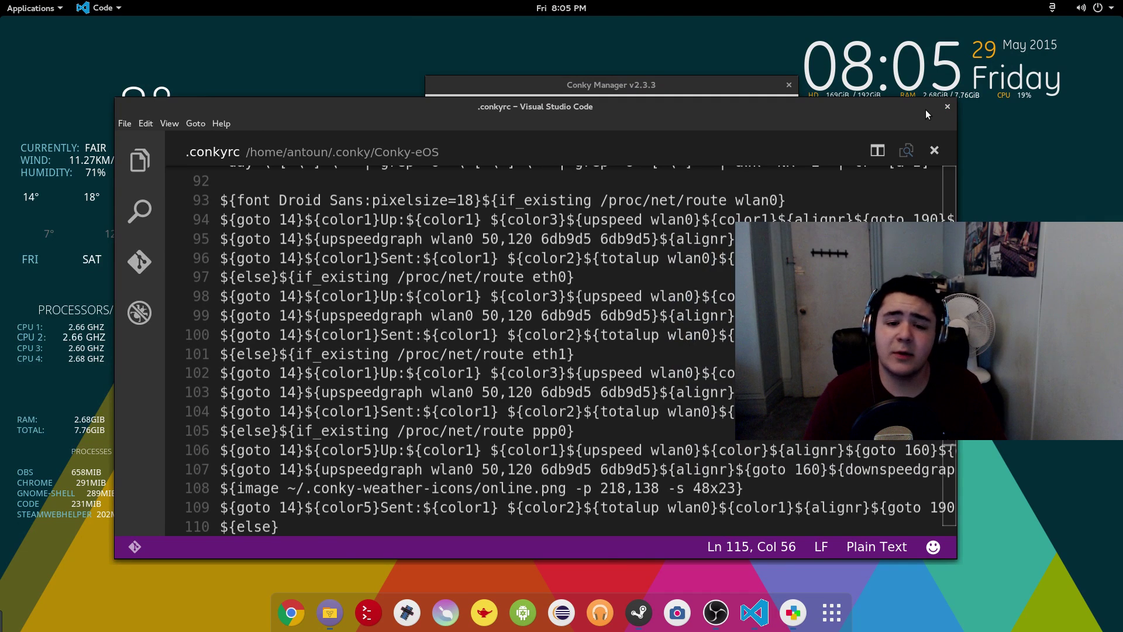
# - Move the VS Code window aside, then move and close the .conky file manager window
pyautogui.moveTo(691, 102); pyautogui.dragTo(765, 91)
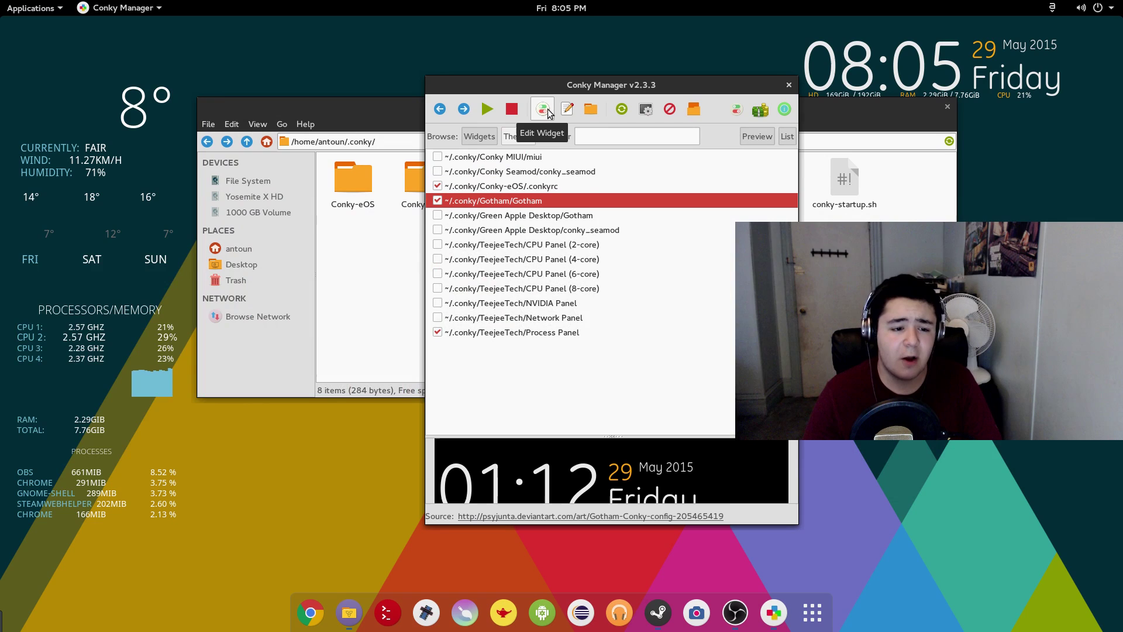
pyautogui.moveTo(358, 112); pyautogui.dragTo(335, 186)
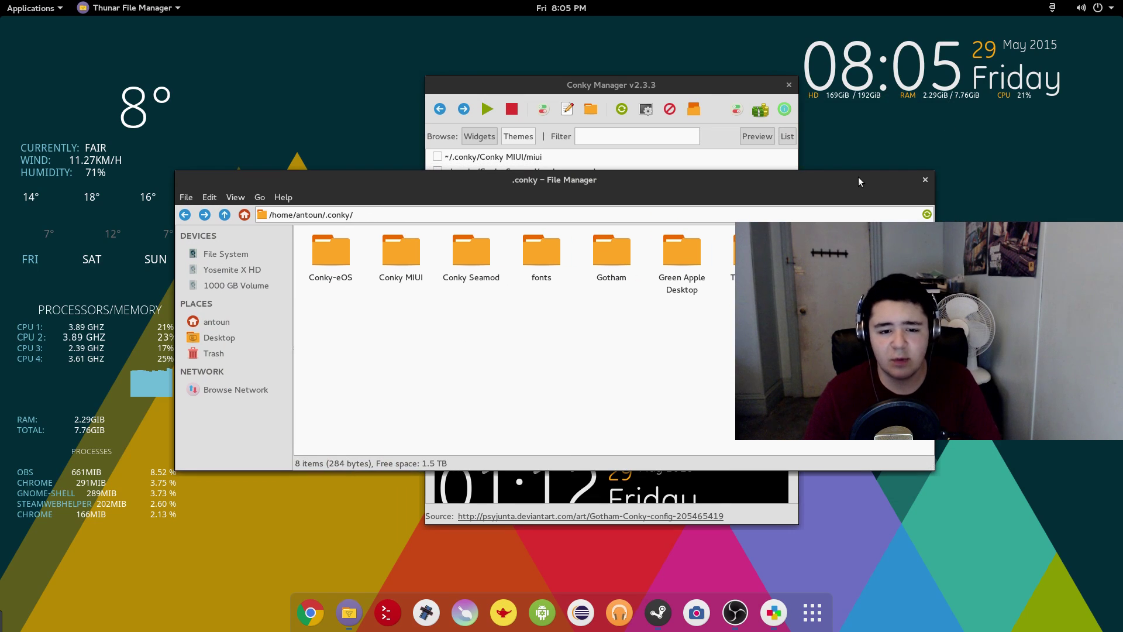
pyautogui.click(925, 180)
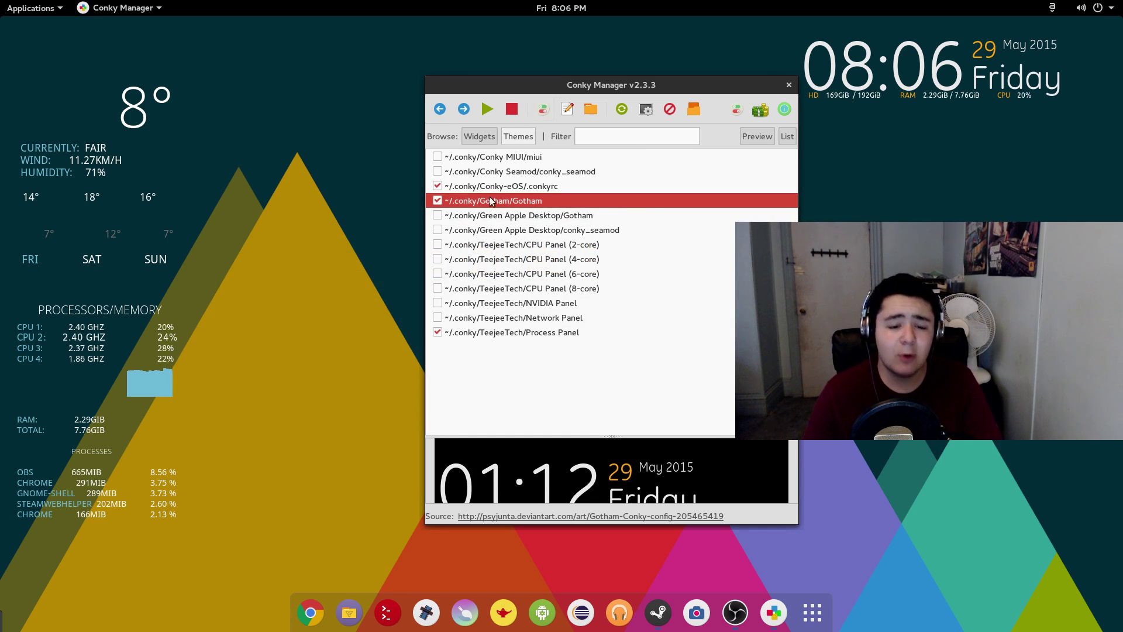
# - Preview the Green Apple Desktop Gotham and conky_seamod widgets, then enable Conky MIUI
pyautogui.moveTo(509, 85); pyautogui.dragTo(734, 67)
pyautogui.click(662, 198)
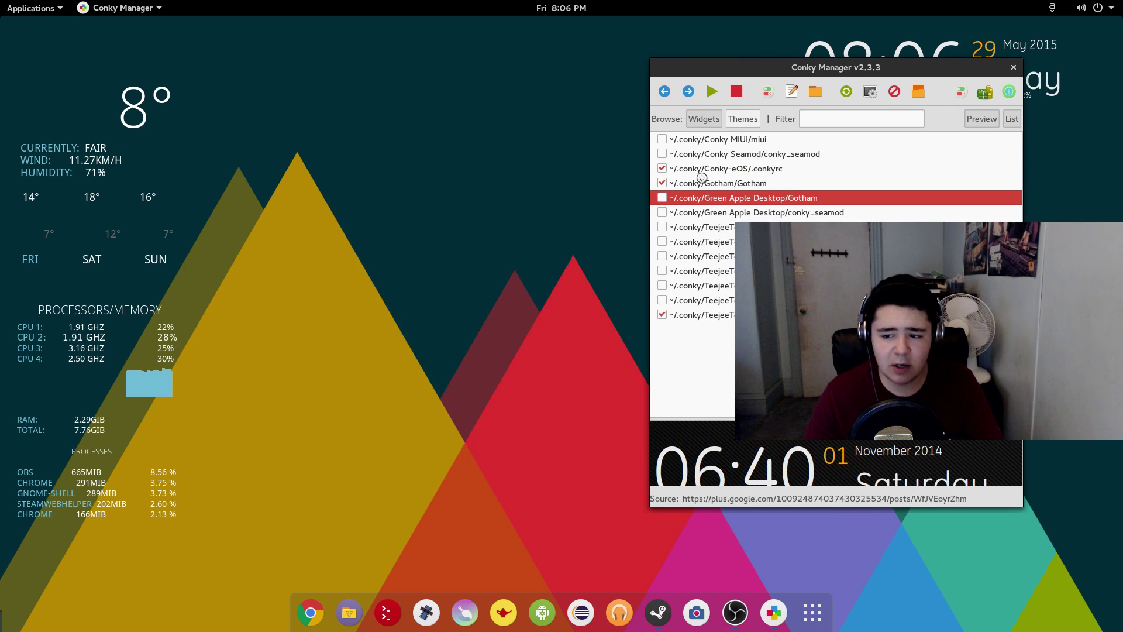
pyautogui.moveTo(858, 75); pyautogui.dragTo(546, 104)
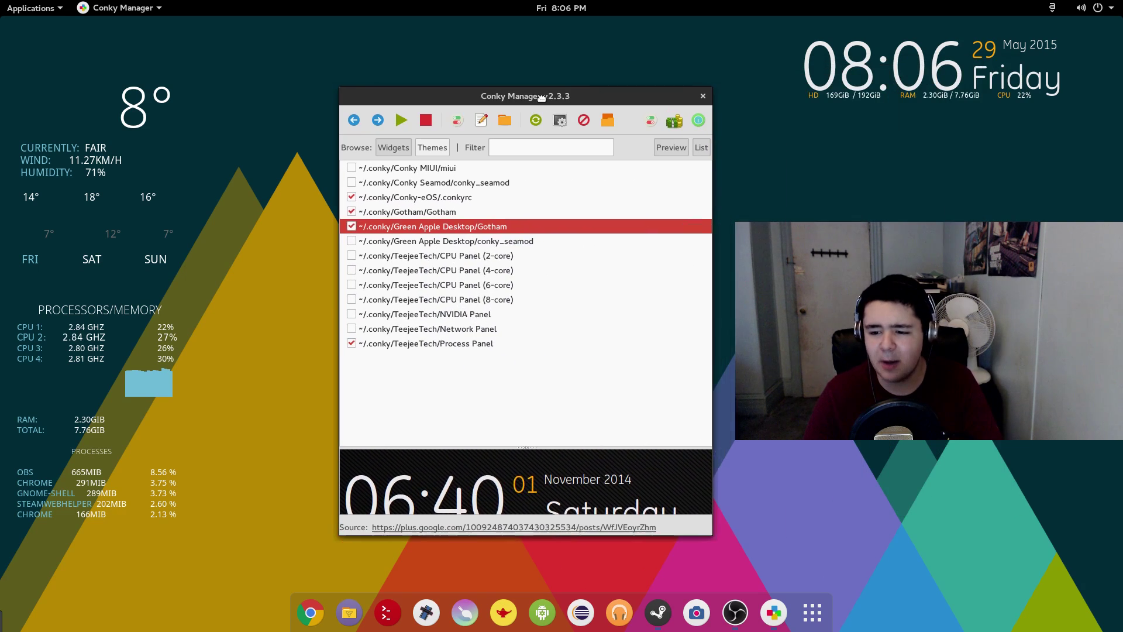
pyautogui.click(349, 241)
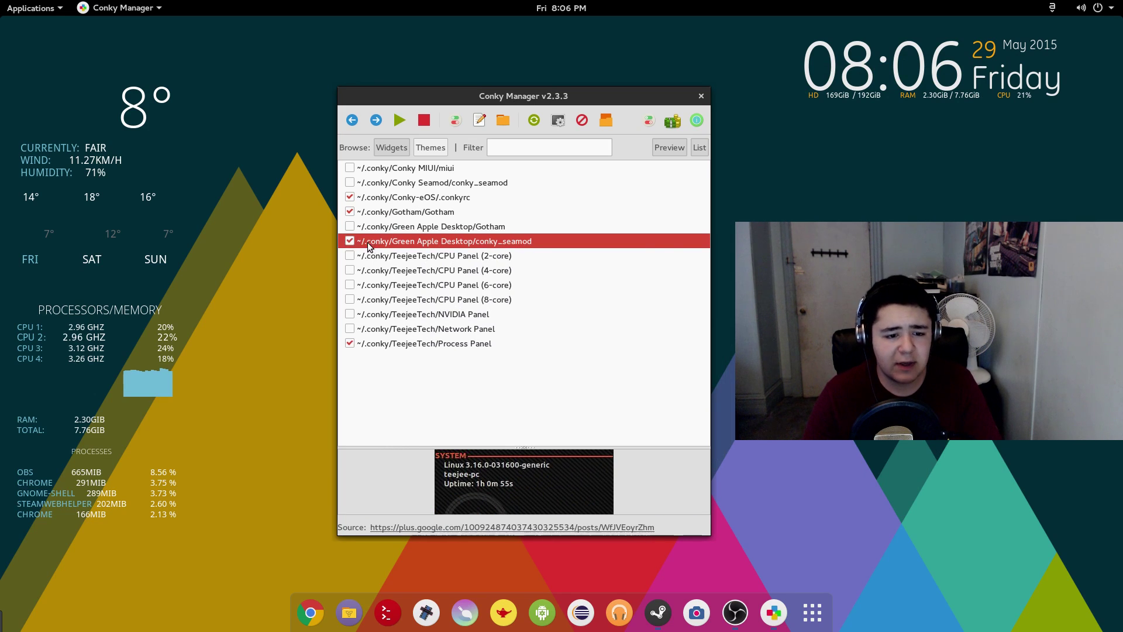
pyautogui.moveTo(482, 94); pyautogui.dragTo(544, 105)
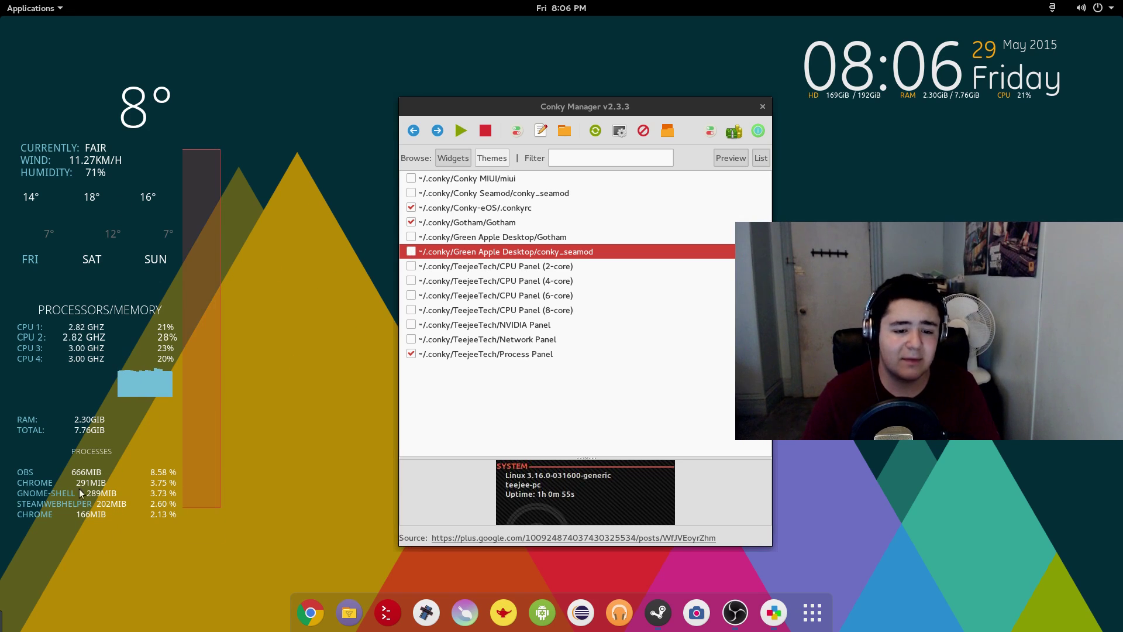
pyautogui.click(445, 235)
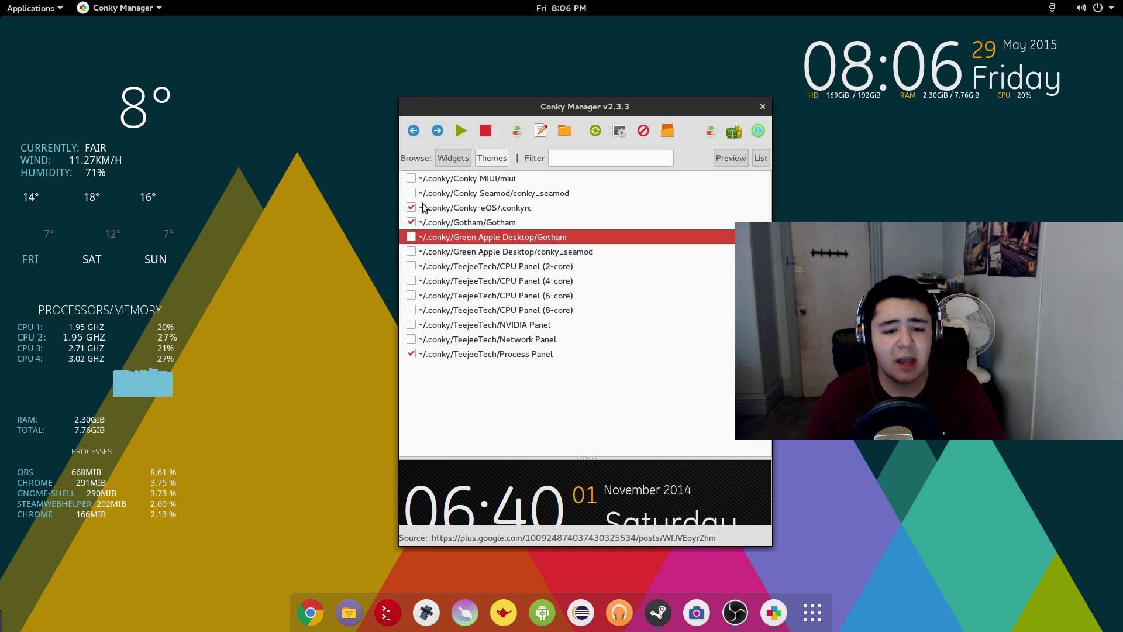
pyautogui.click(411, 178)
# - Open Edit Widget for Conky MIUI and set its alignment to Middle Middle
pyautogui.moveTo(478, 148); pyautogui.dragTo(522, 140)
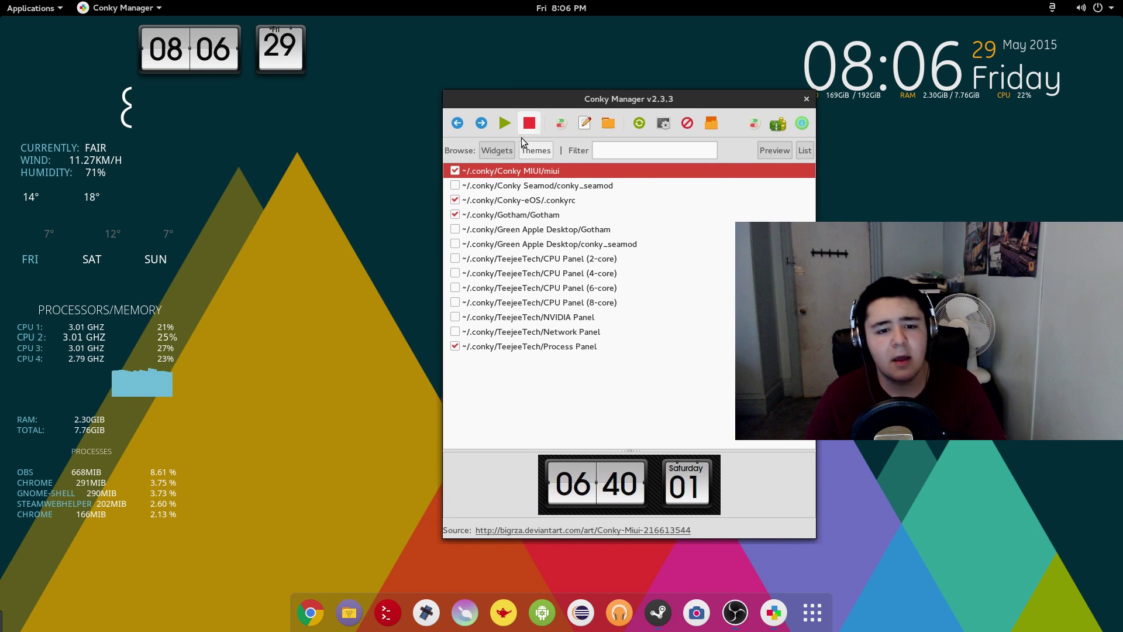
pyautogui.click(489, 186)
pyautogui.click(482, 172)
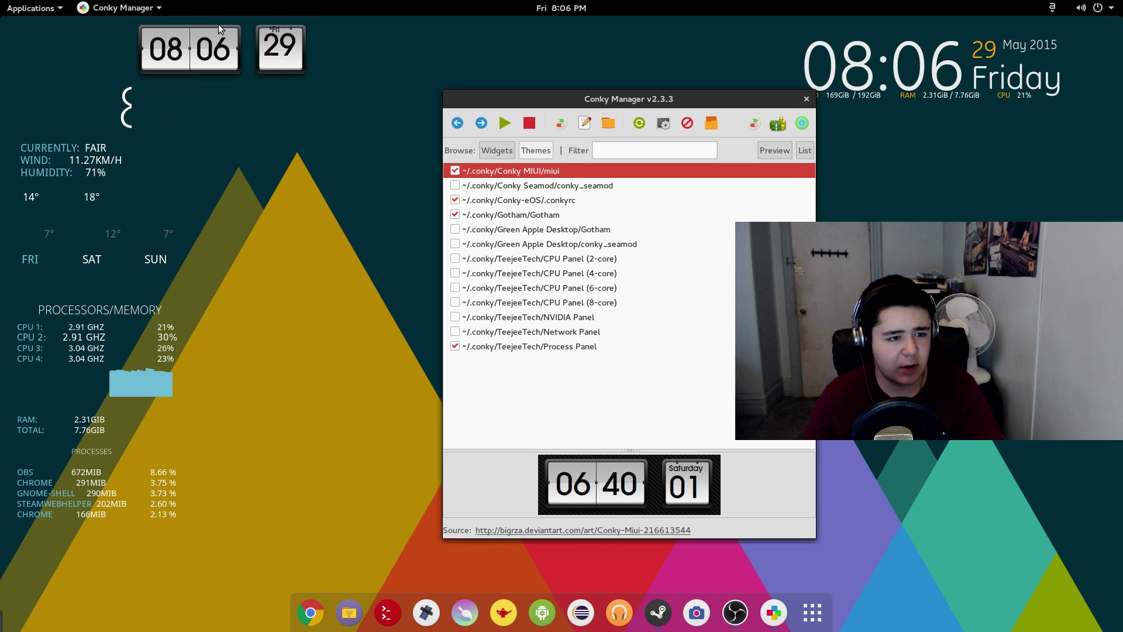
pyautogui.click(560, 124)
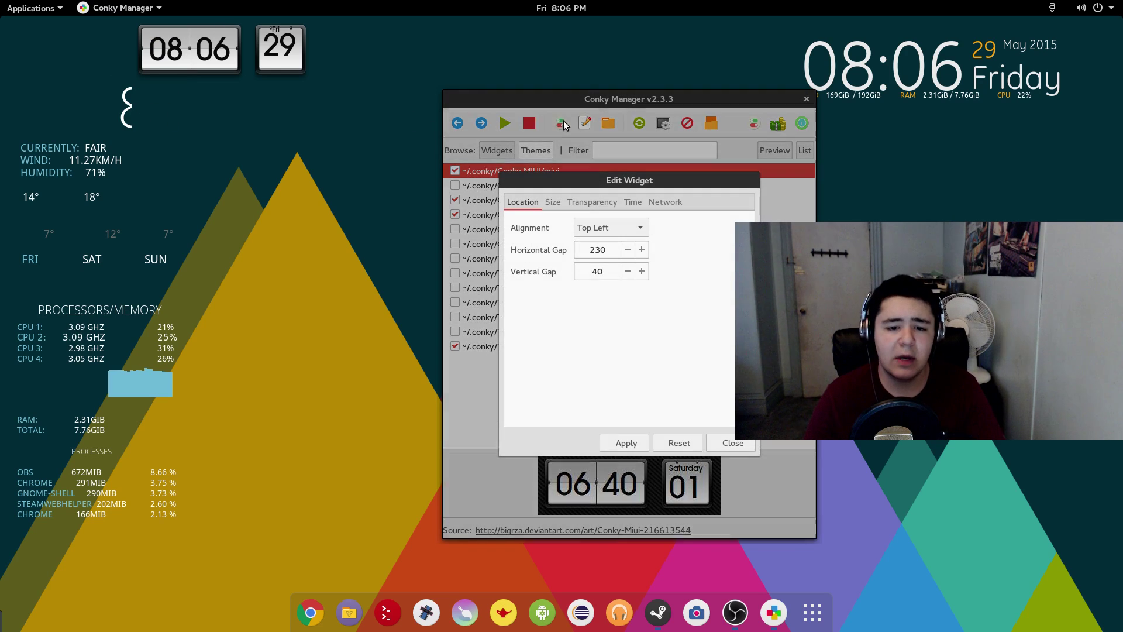
pyautogui.click(637, 237)
pyautogui.click(643, 230)
pyautogui.click(639, 228)
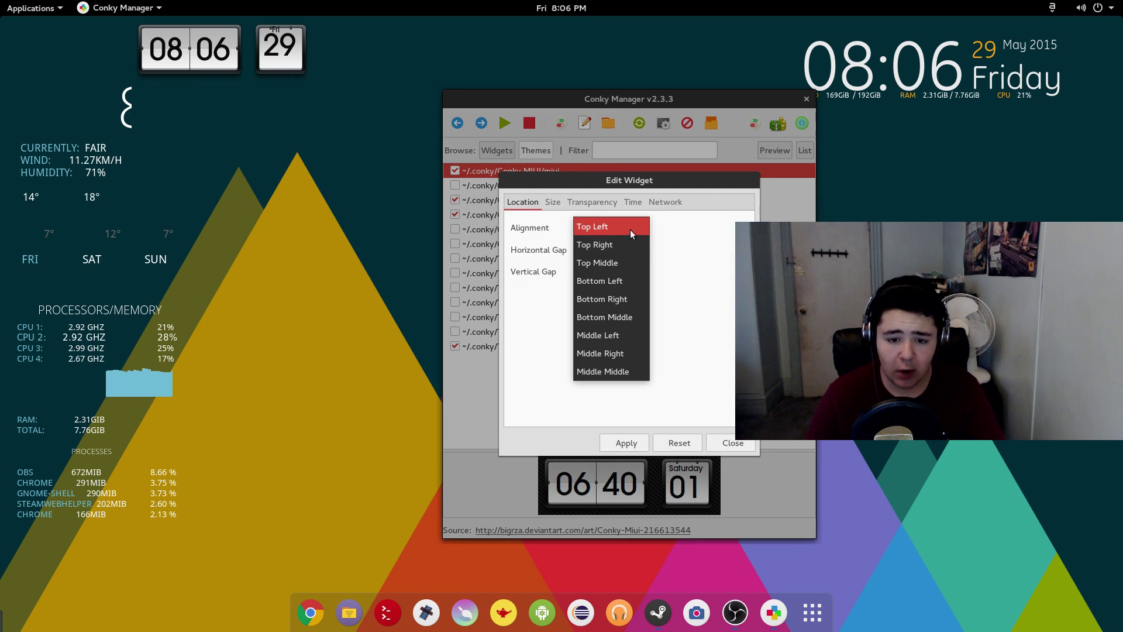
pyautogui.click(605, 372)
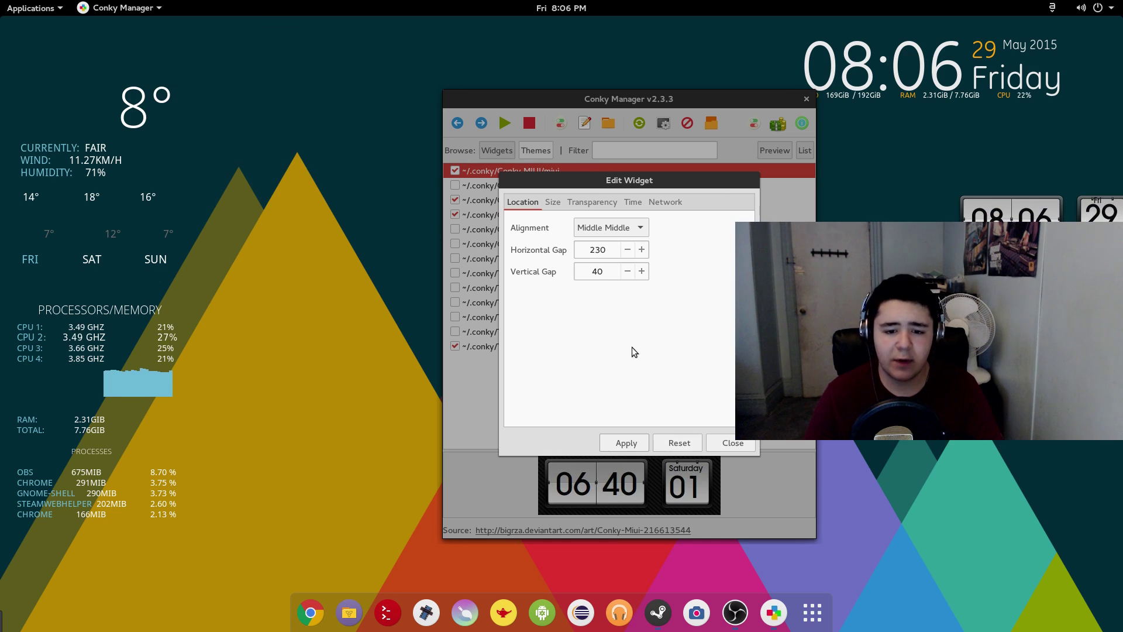
# - Adjust the horizontal gap to 360 and the vertical gap to 140, applying each change
pyautogui.click(627, 252)
pyautogui.click(627, 252)
pyautogui.click(627, 252)
pyautogui.click(625, 443)
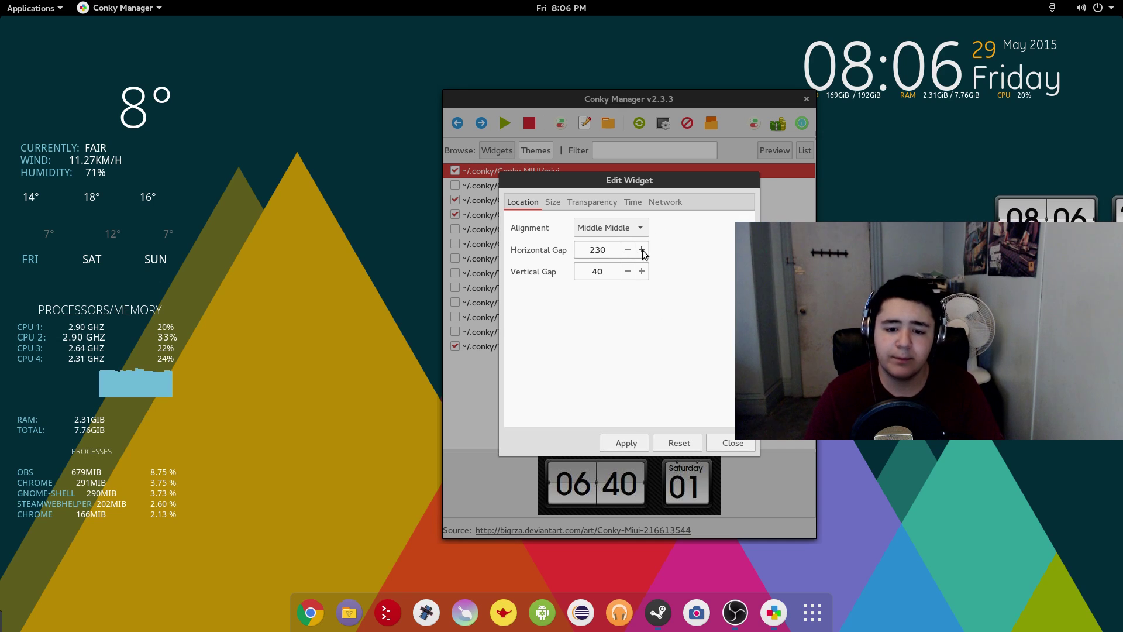
pyautogui.click(626, 442)
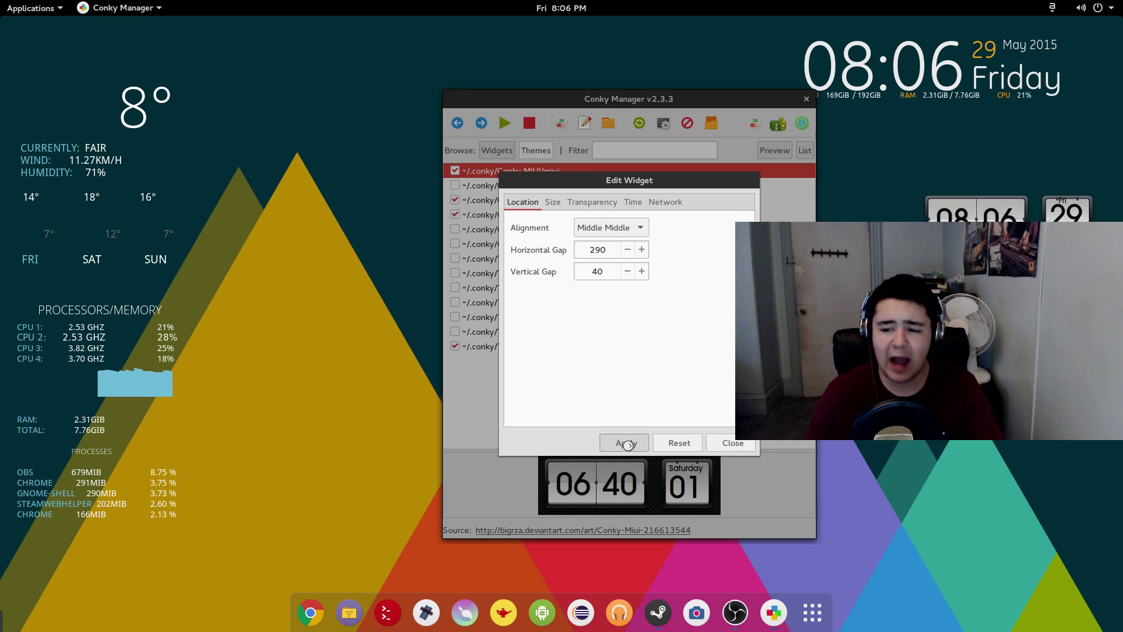
pyautogui.click(642, 250)
pyautogui.click(643, 253)
pyautogui.click(643, 253)
pyautogui.click(643, 253)
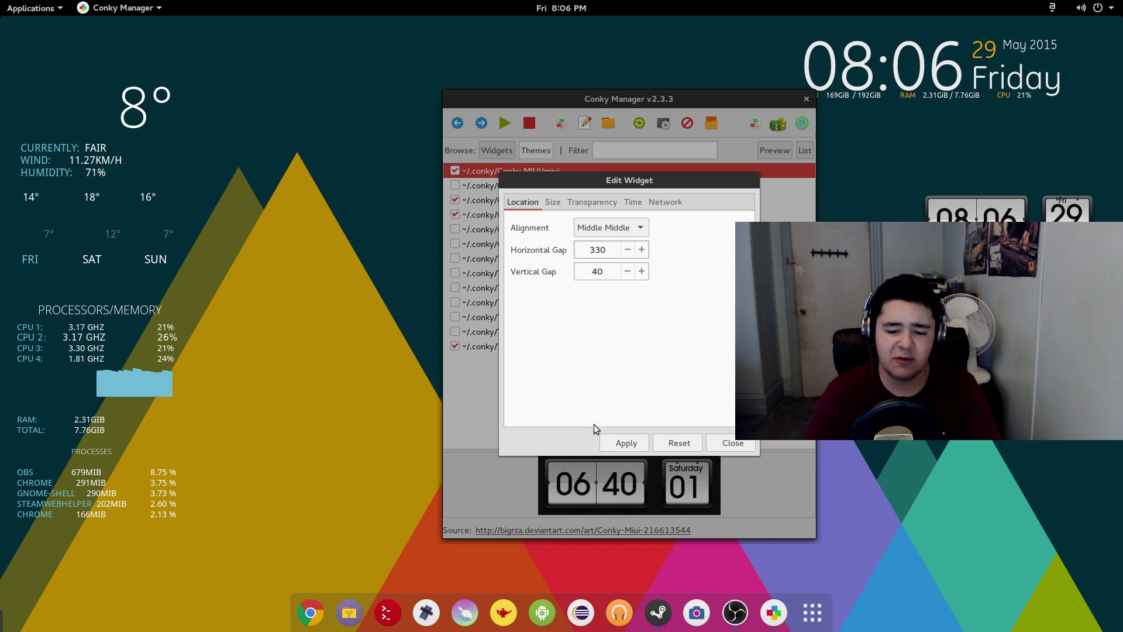
pyautogui.click(614, 439)
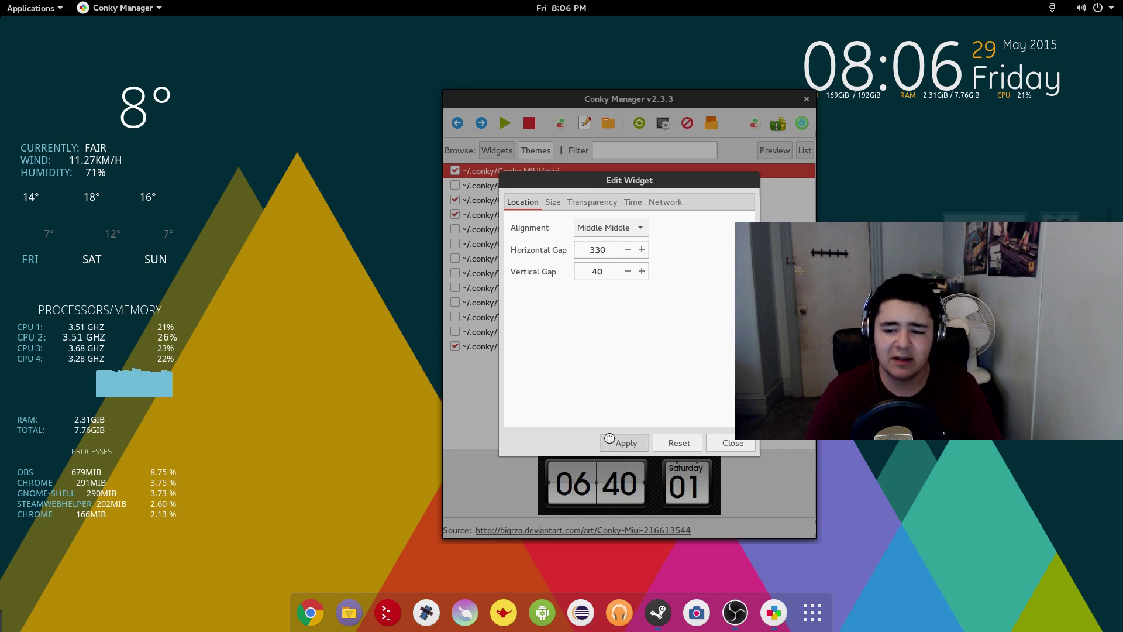
pyautogui.click(648, 251)
pyautogui.click(648, 250)
pyautogui.click(647, 250)
pyautogui.click(616, 439)
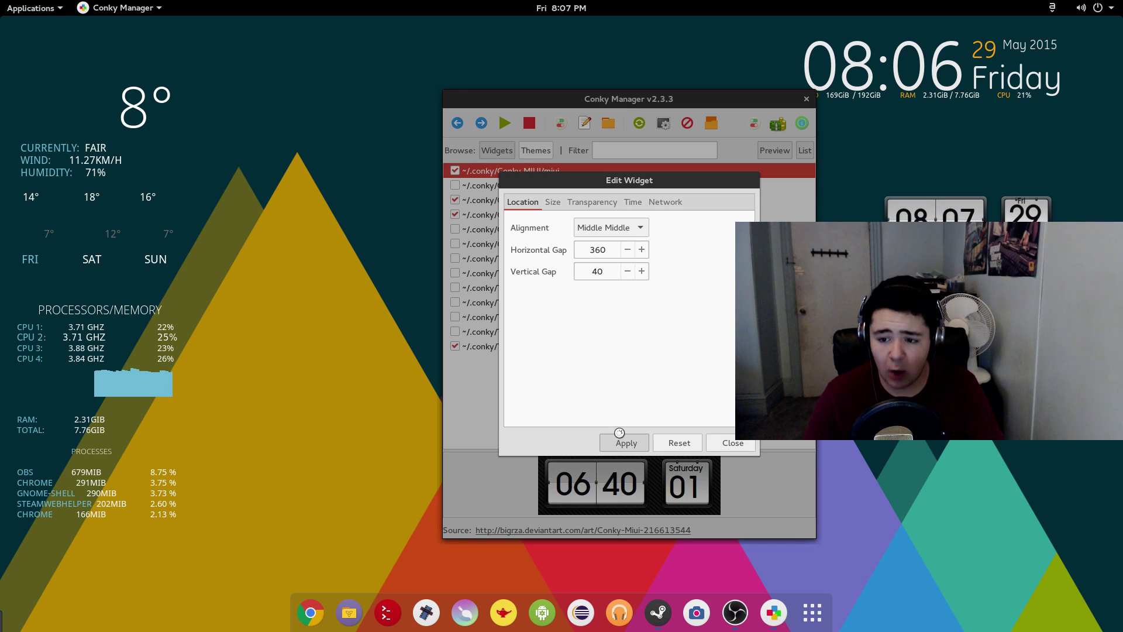
pyautogui.click(641, 273)
pyautogui.click(641, 276)
pyautogui.click(641, 276)
pyautogui.click(640, 276)
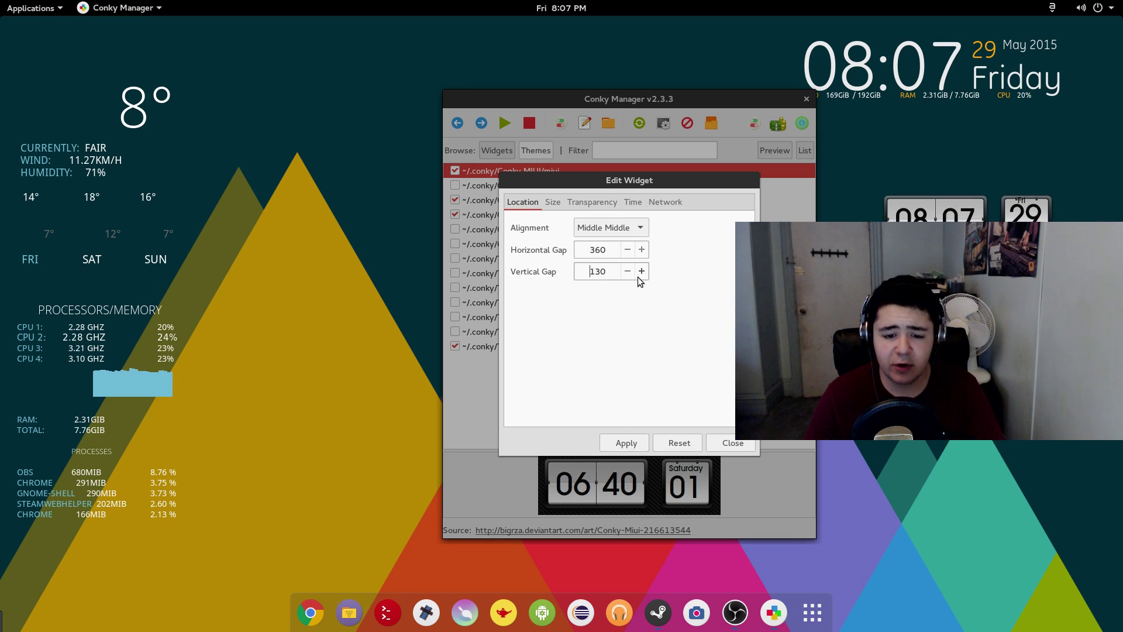
pyautogui.click(621, 440)
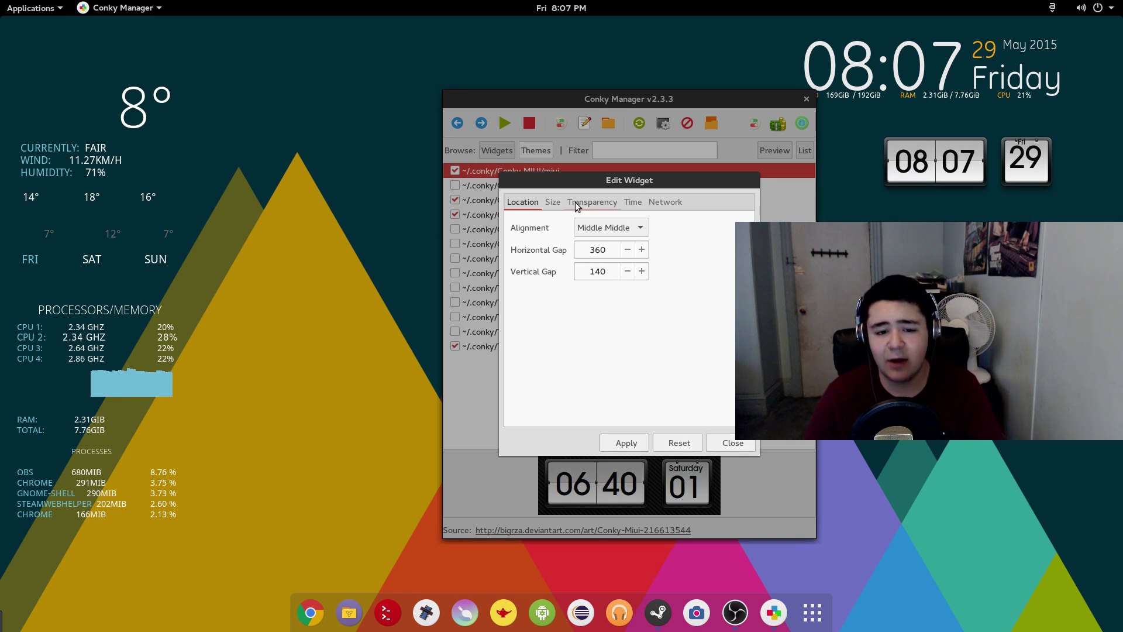
# - Switch the flip clock to 24 Hour time and apply, then revert it to 12 Hour
pyautogui.click(553, 202)
pyautogui.click(632, 202)
pyautogui.click(609, 227)
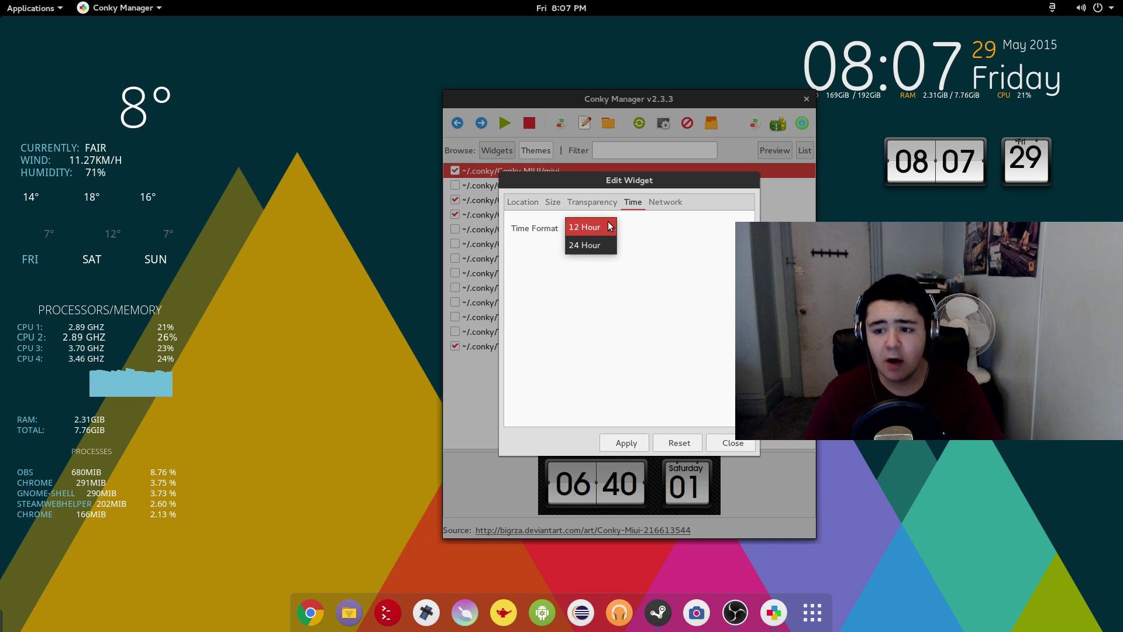
pyautogui.click(627, 442)
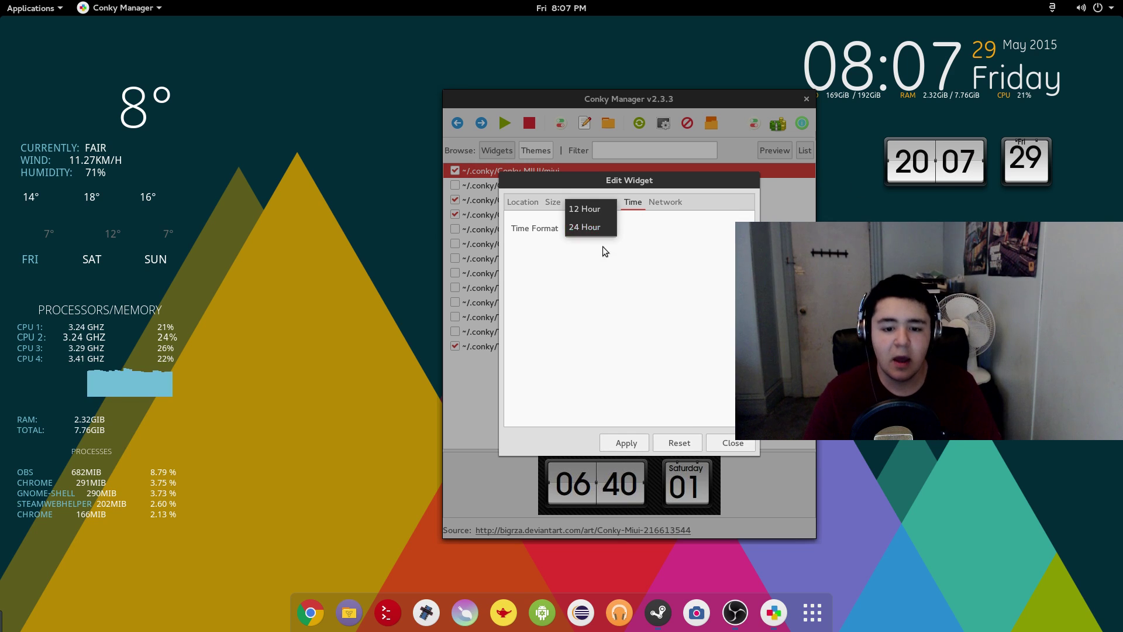
pyautogui.click(606, 210)
pyautogui.click(623, 442)
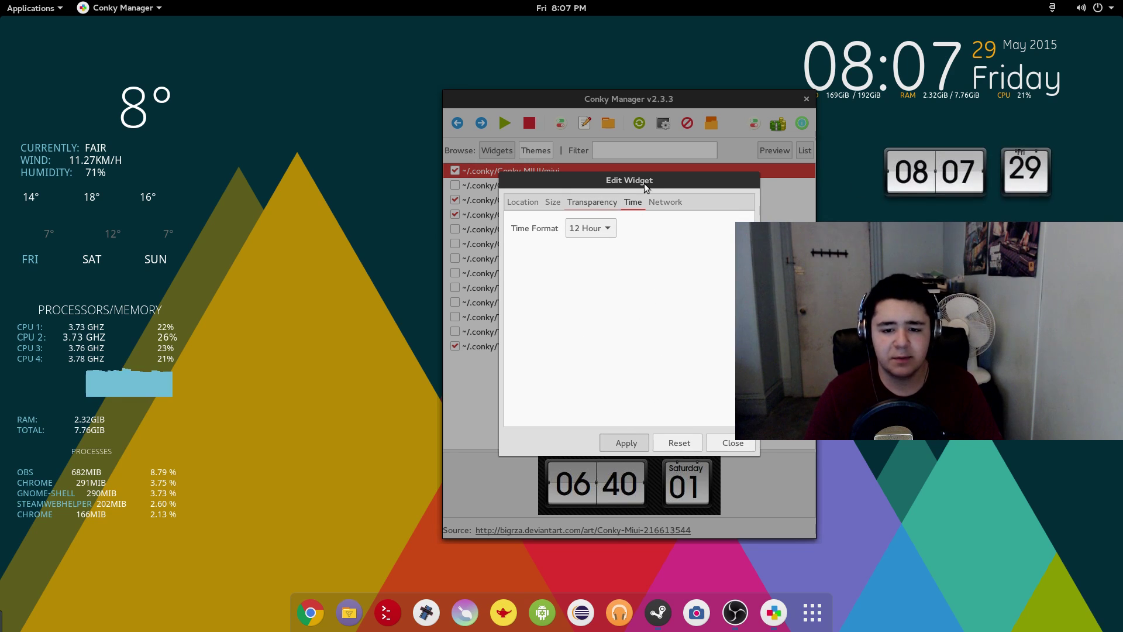
# - Look through the network, transparency, size and location settings, then close the widget settings
pyautogui.click(667, 205)
pyautogui.click(592, 202)
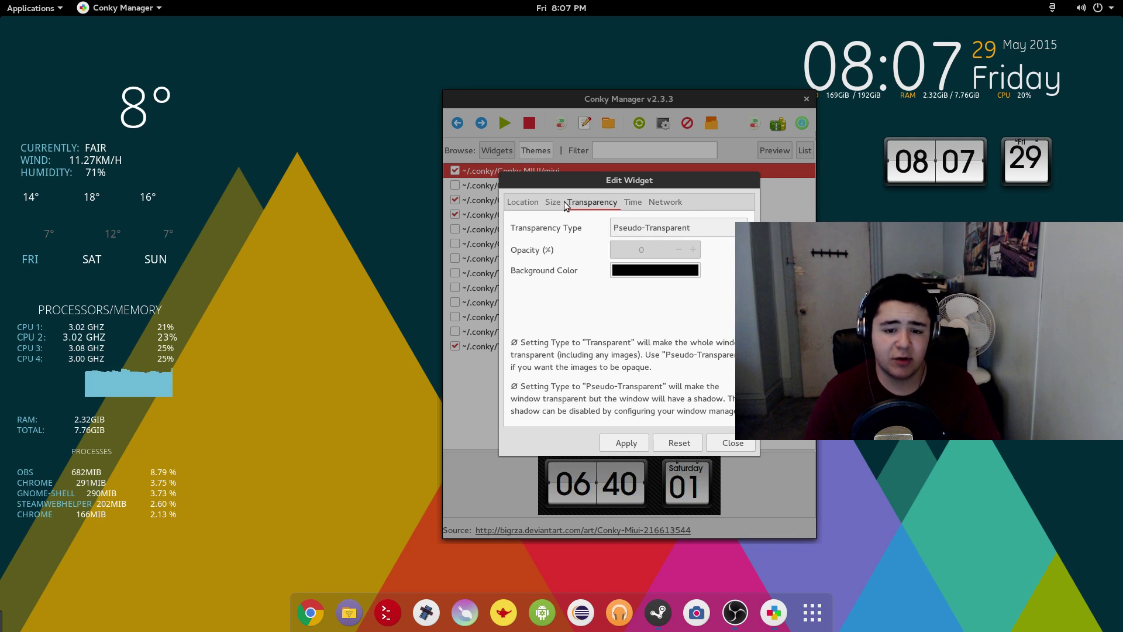
pyautogui.click(553, 202)
pyautogui.click(523, 203)
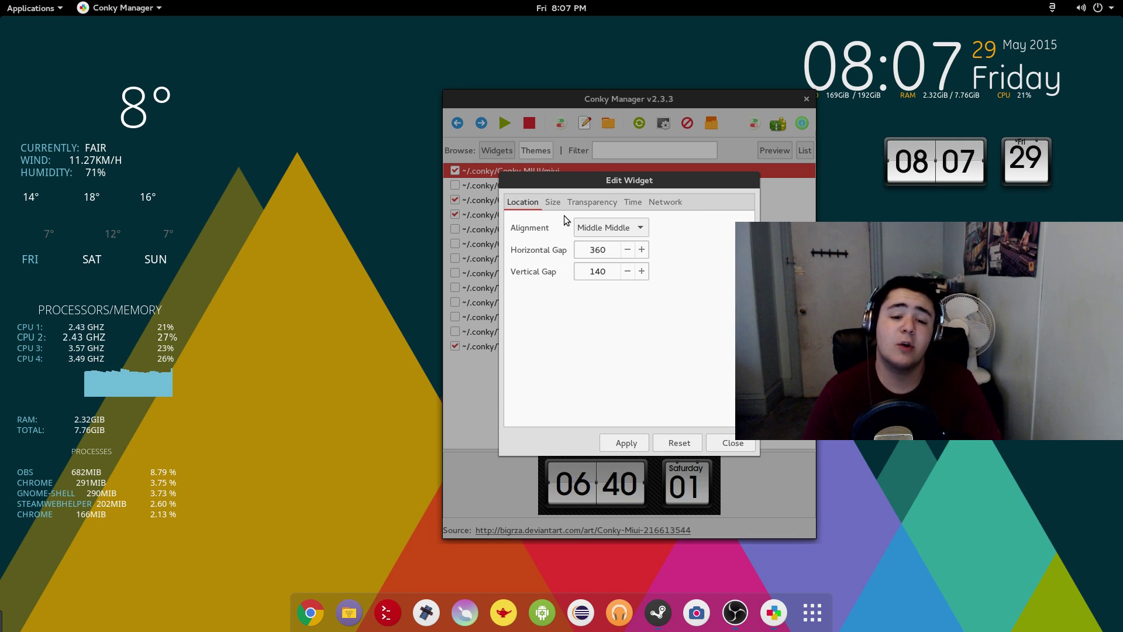
pyautogui.click(733, 443)
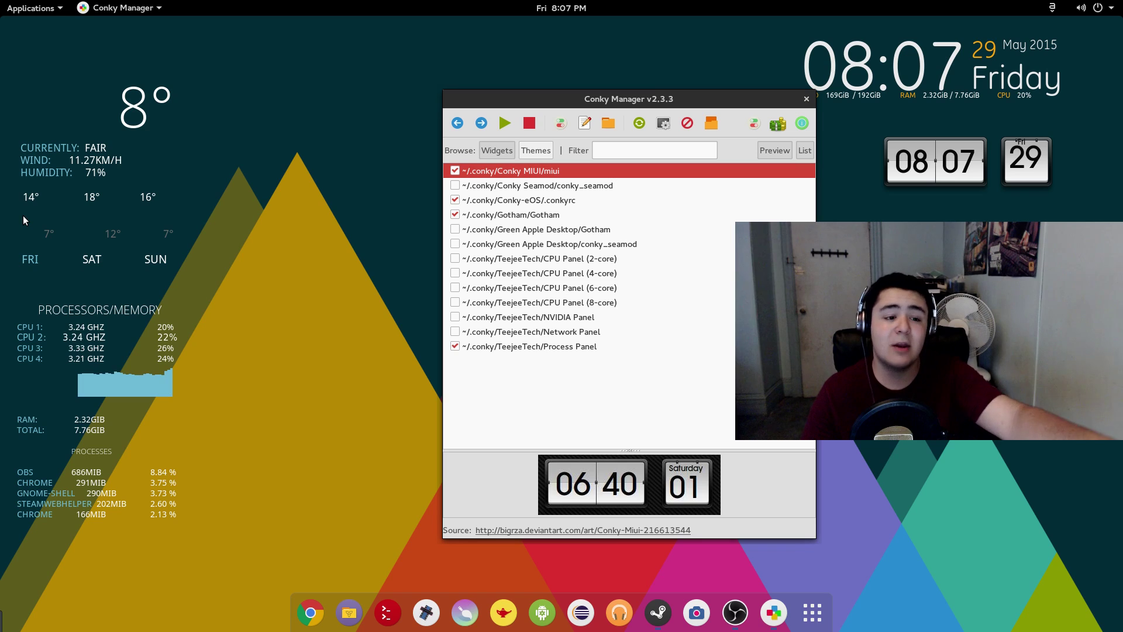
pyautogui.click(89, 211)
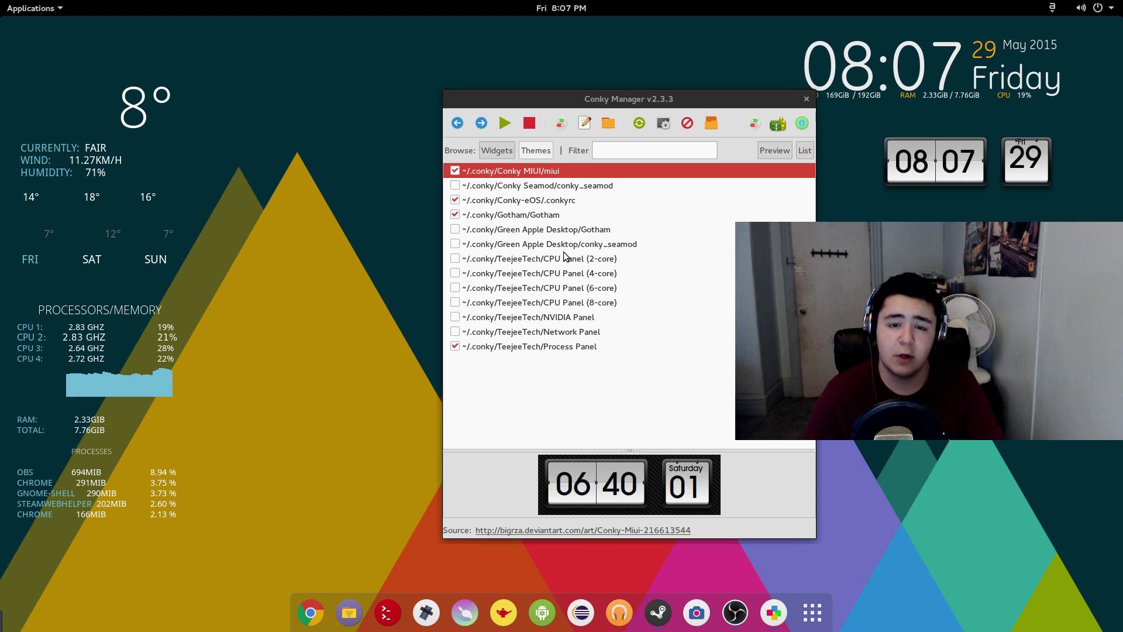
pyautogui.moveTo(645, 98); pyautogui.dragTo(562, 77)
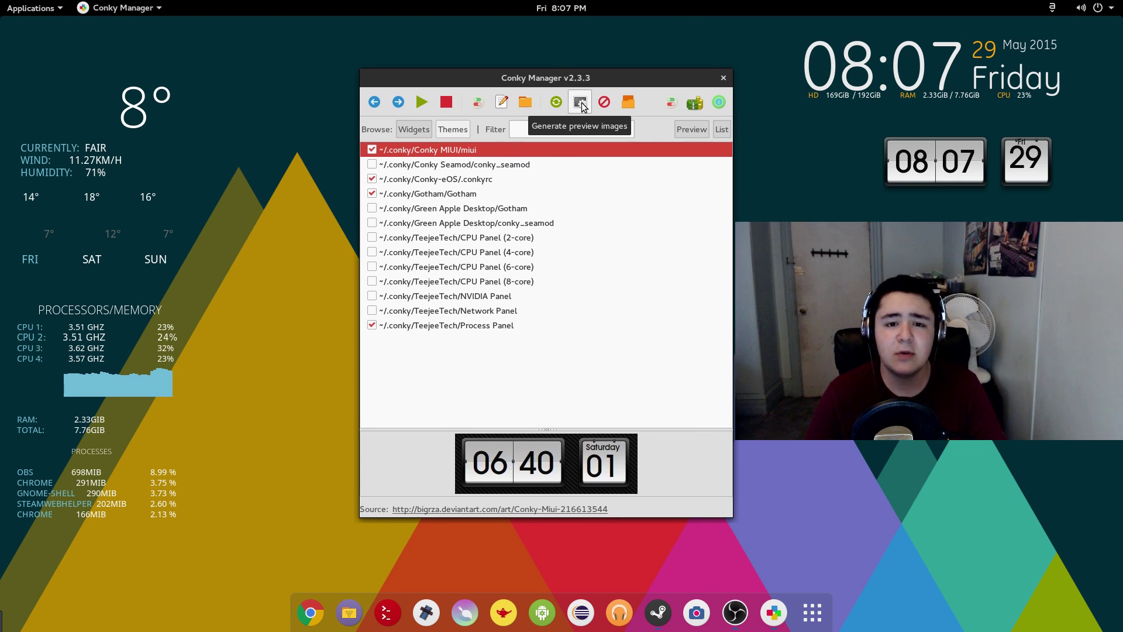
# - Open the MIUI theme's folder in Caja and go up to the .conky folder
pyautogui.moveTo(575, 76); pyautogui.dragTo(607, 67)
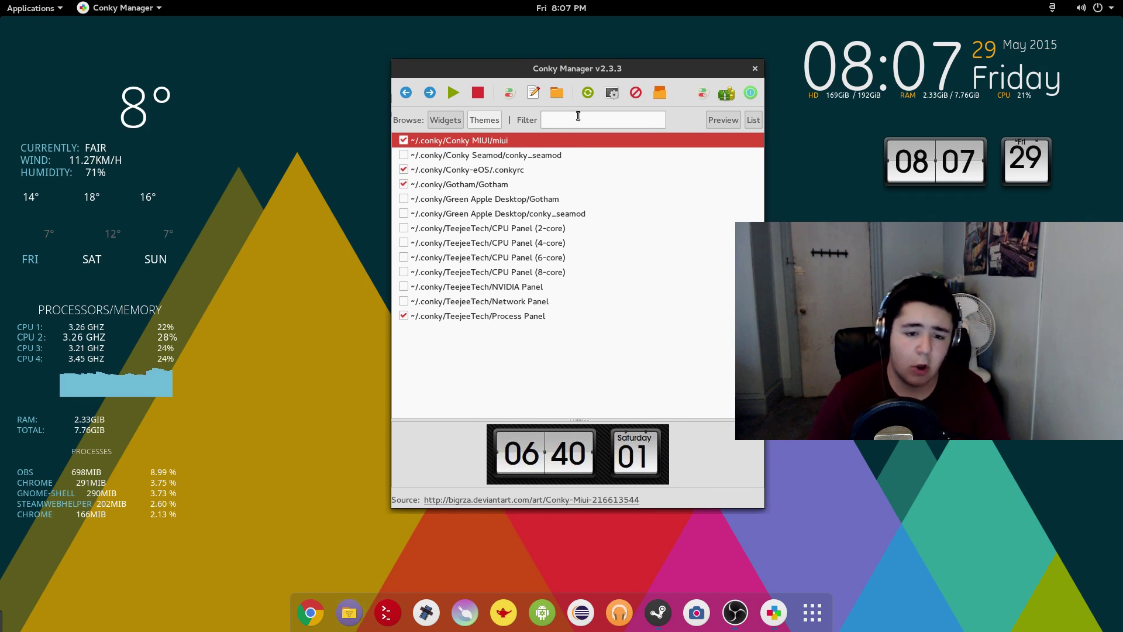
pyautogui.click(556, 94)
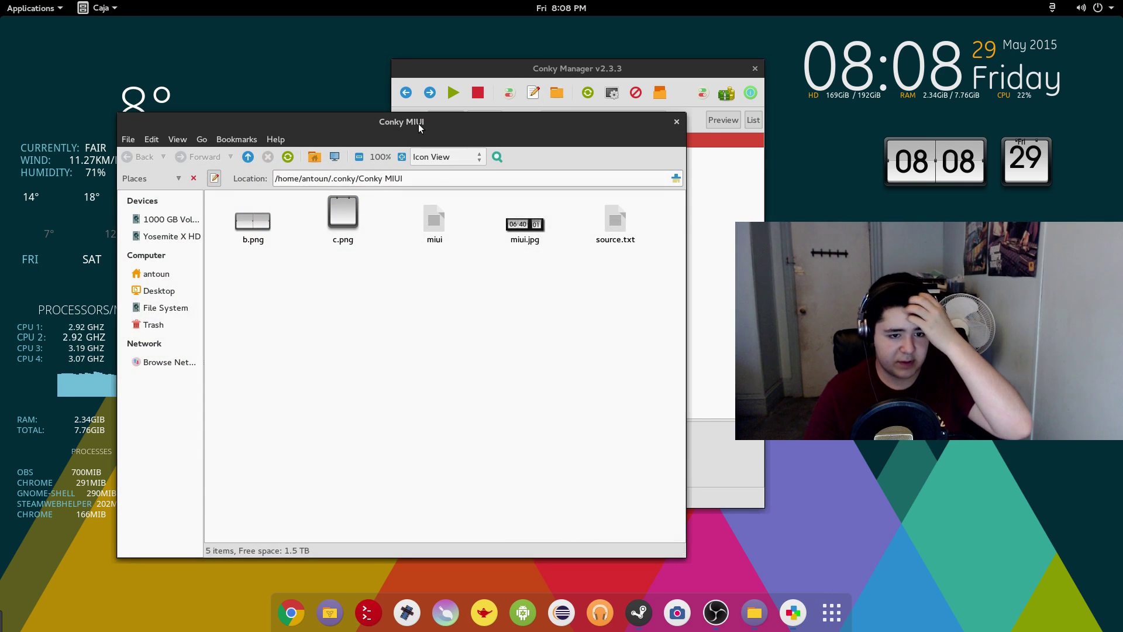
pyautogui.moveTo(421, 118); pyautogui.dragTo(451, 116)
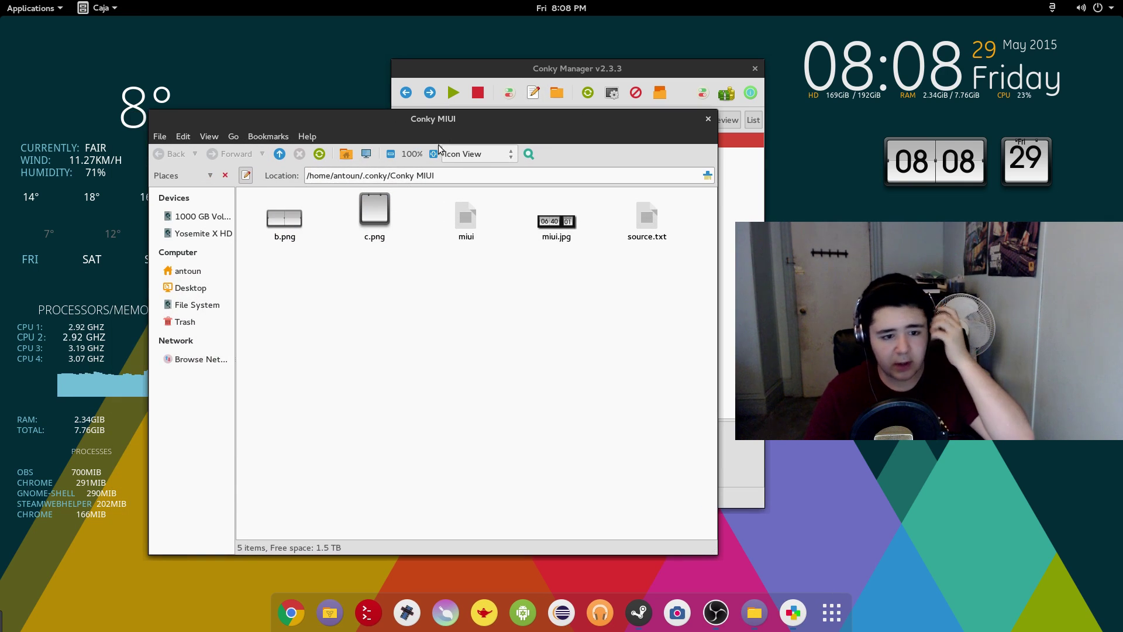
pyautogui.click(281, 154)
pyautogui.click(525, 319)
# - Reopen the theme folder, select and deselect Conky-eOS, and launch Google Chrome
pyautogui.click(583, 75)
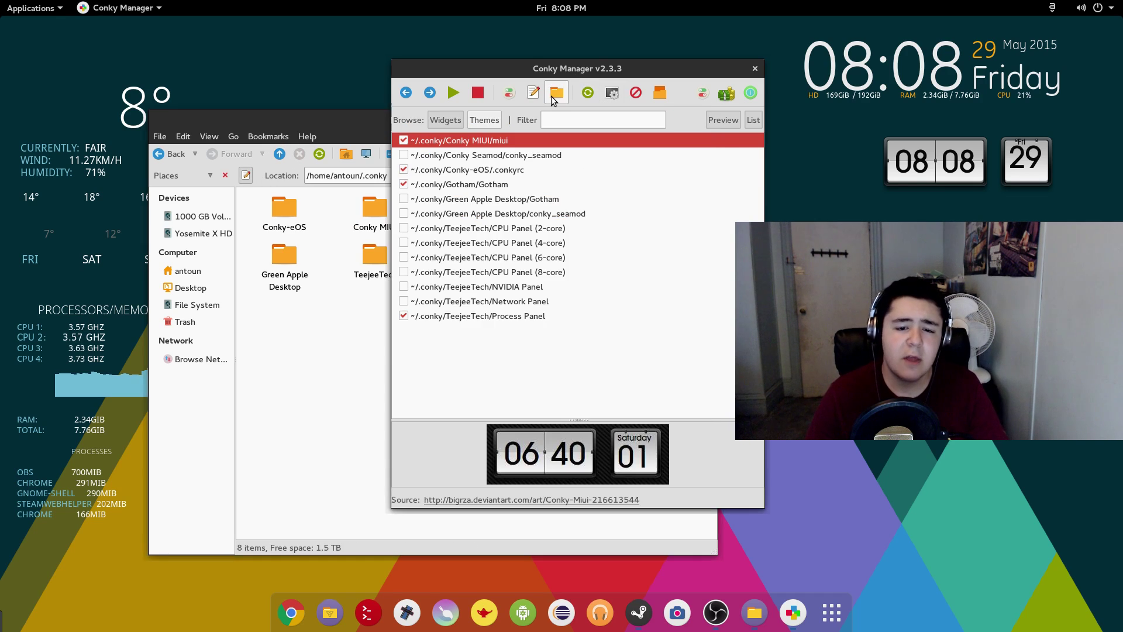
pyautogui.click(555, 93)
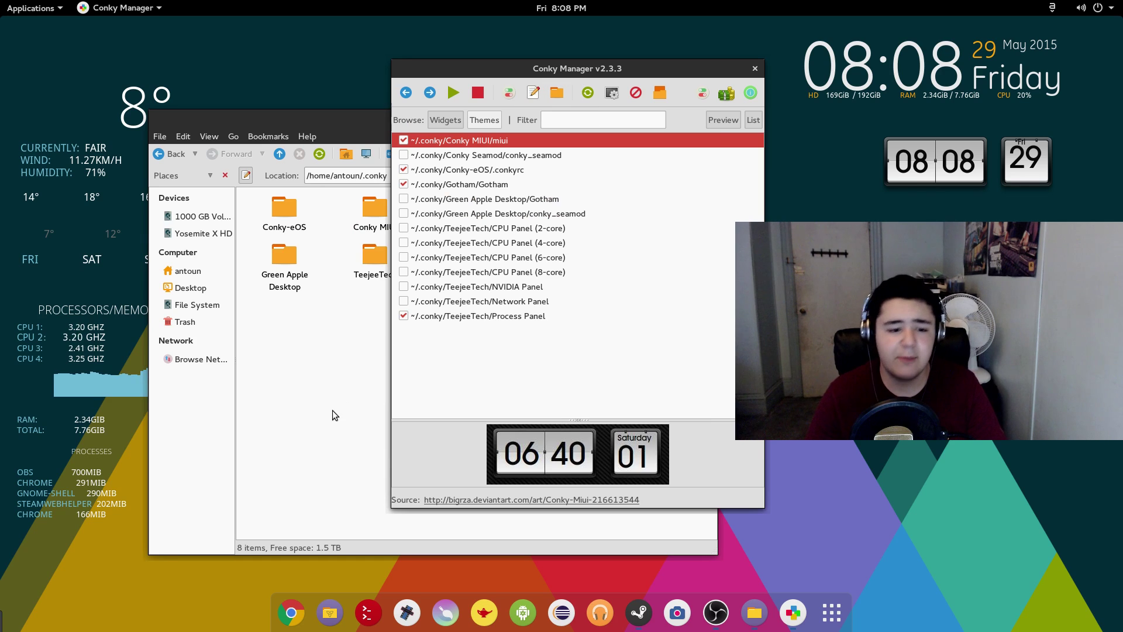
pyautogui.click(278, 212)
pyautogui.keyDown('ctrl'); pyautogui.click(284, 226); pyautogui.keyUp('ctrl')
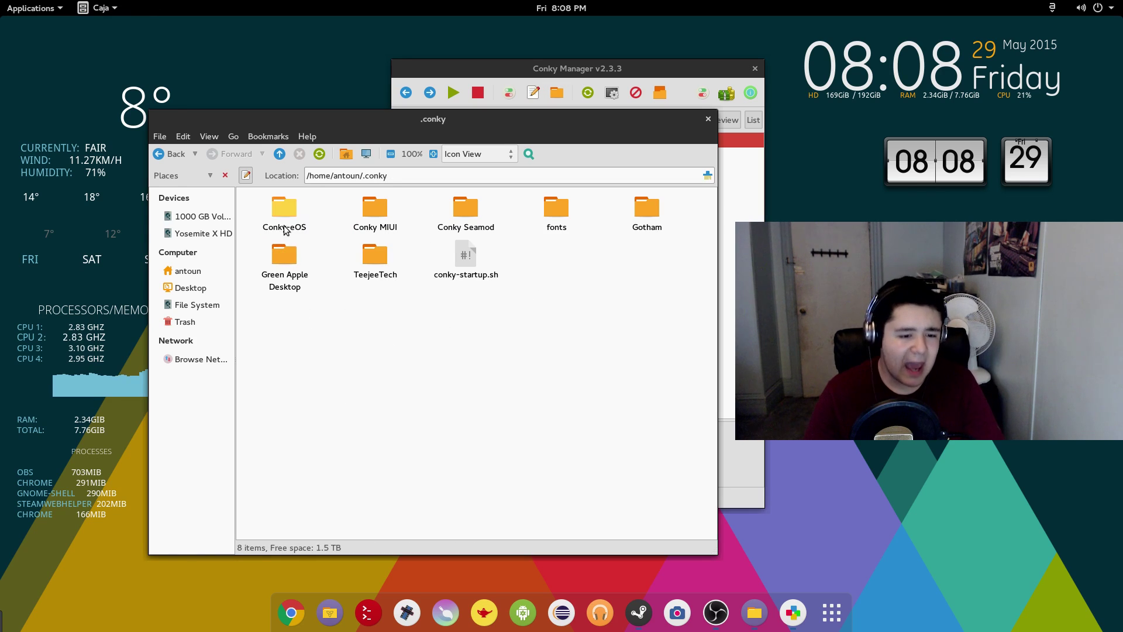
pyautogui.keyDown('ctrl'); pyautogui.click(291, 219); pyautogui.keyUp('ctrl')
pyautogui.keyDown('ctrl'); pyautogui.click(294, 224); pyautogui.keyUp('ctrl')
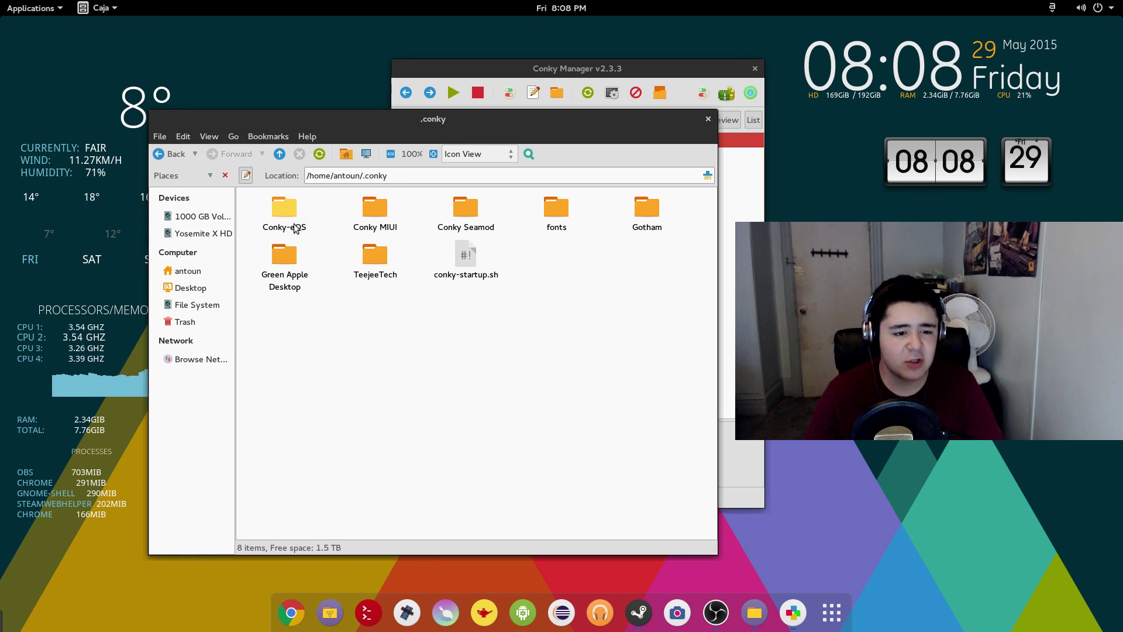
pyautogui.click(292, 613)
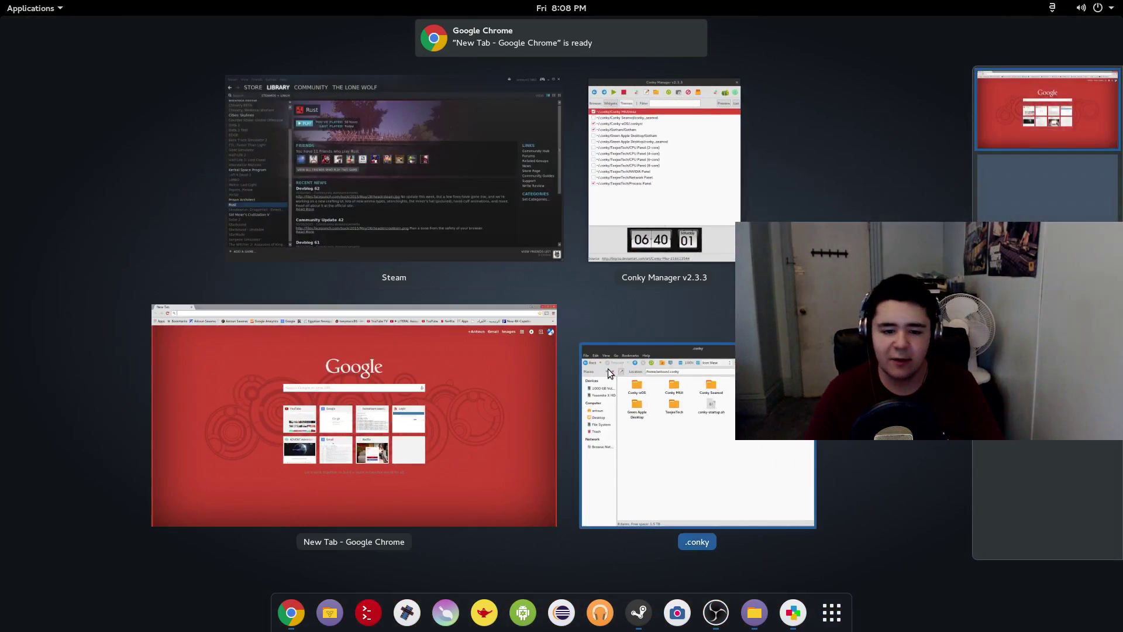
# - Search Google for 'Conky themes' in the new Chrome window
pyautogui.click(354, 409)
pyautogui.moveTo(535, 110); pyautogui.dragTo(528, 63)
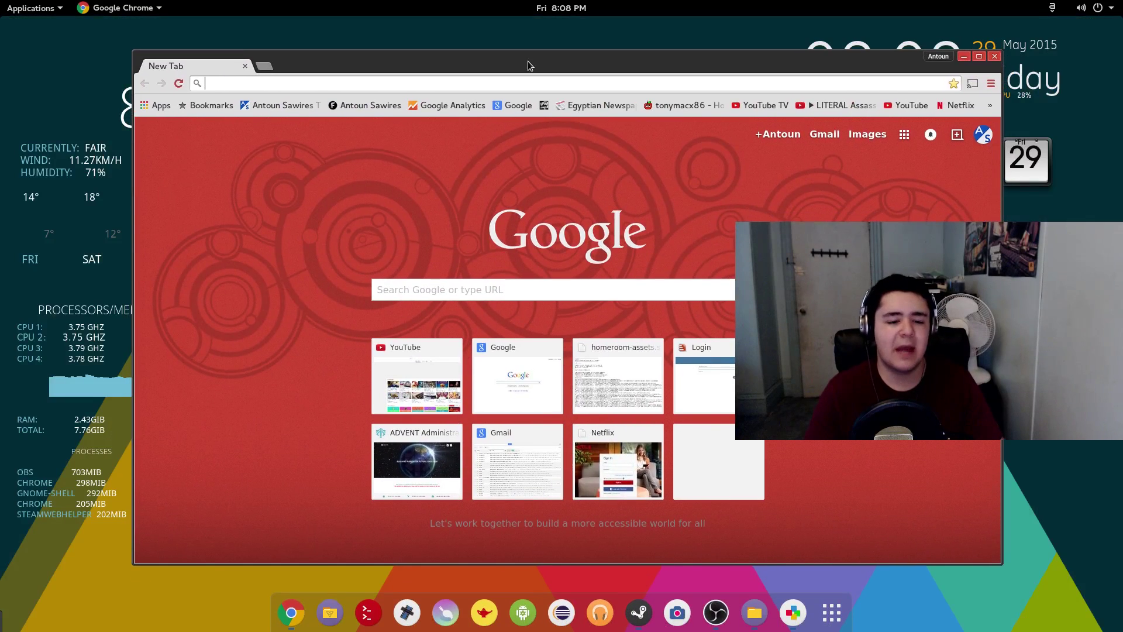
pyautogui.click(317, 80)
pyautogui.write('Conky widgets')
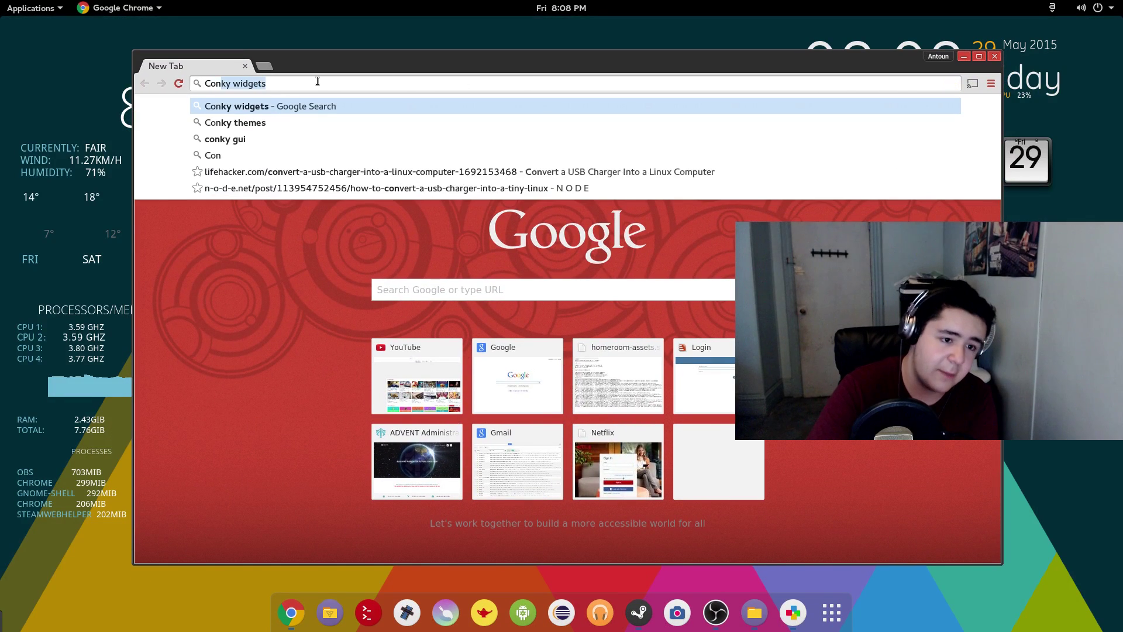
pyautogui.press('Down')
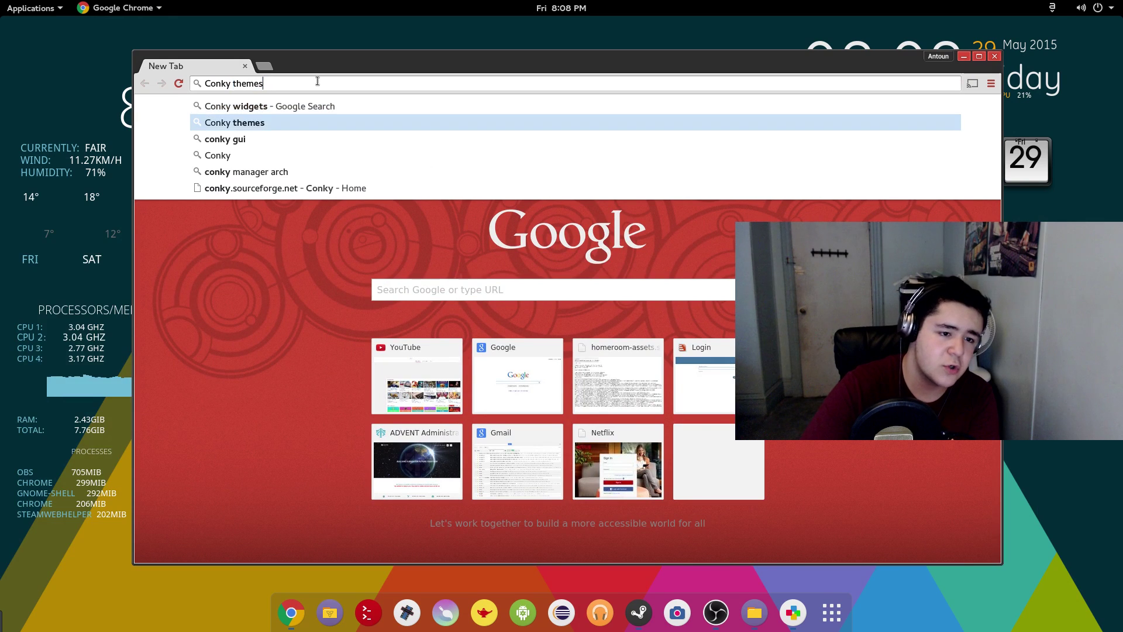
pyautogui.press('Return')
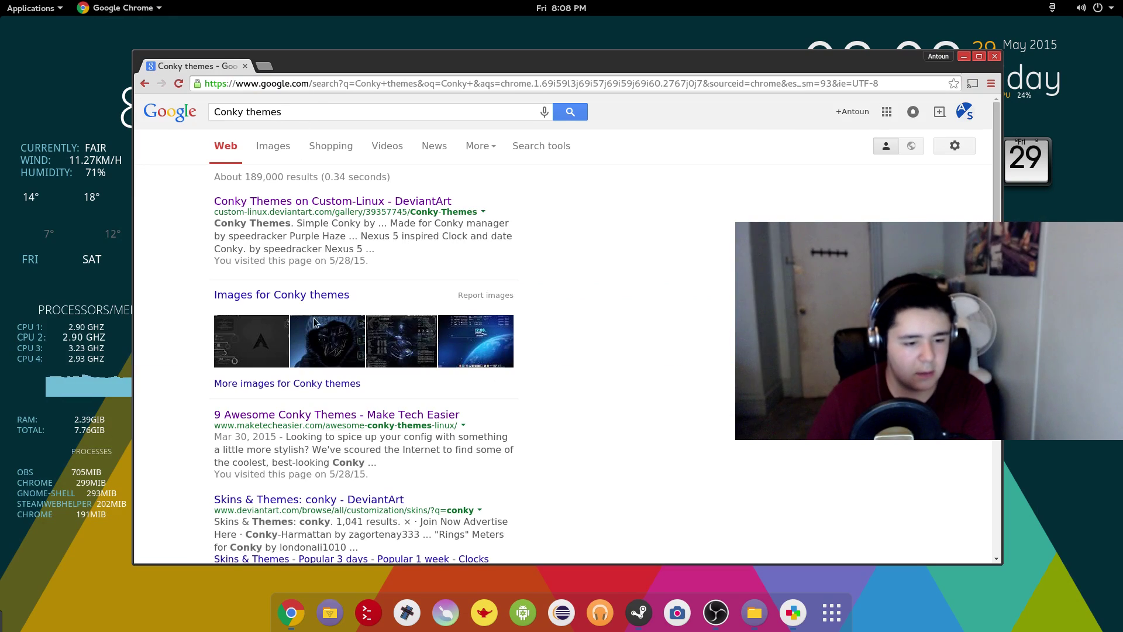
# - Open Conky-Harmattan on DeviantArt, start its zip download and close the ad popup
pyautogui.click(303, 499)
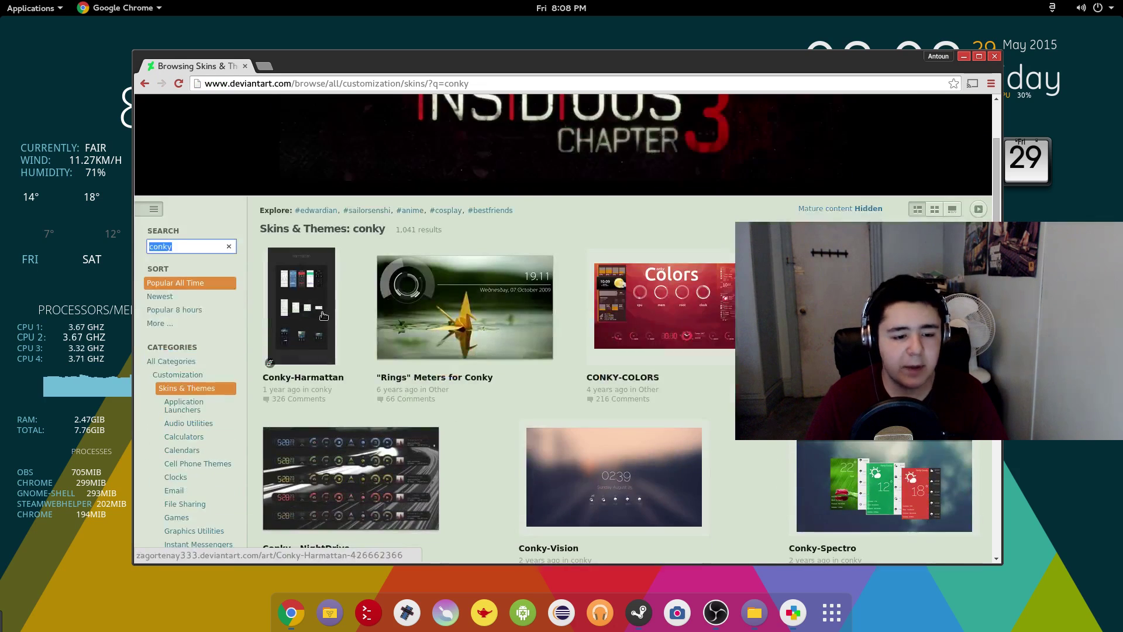
pyautogui.click(294, 269)
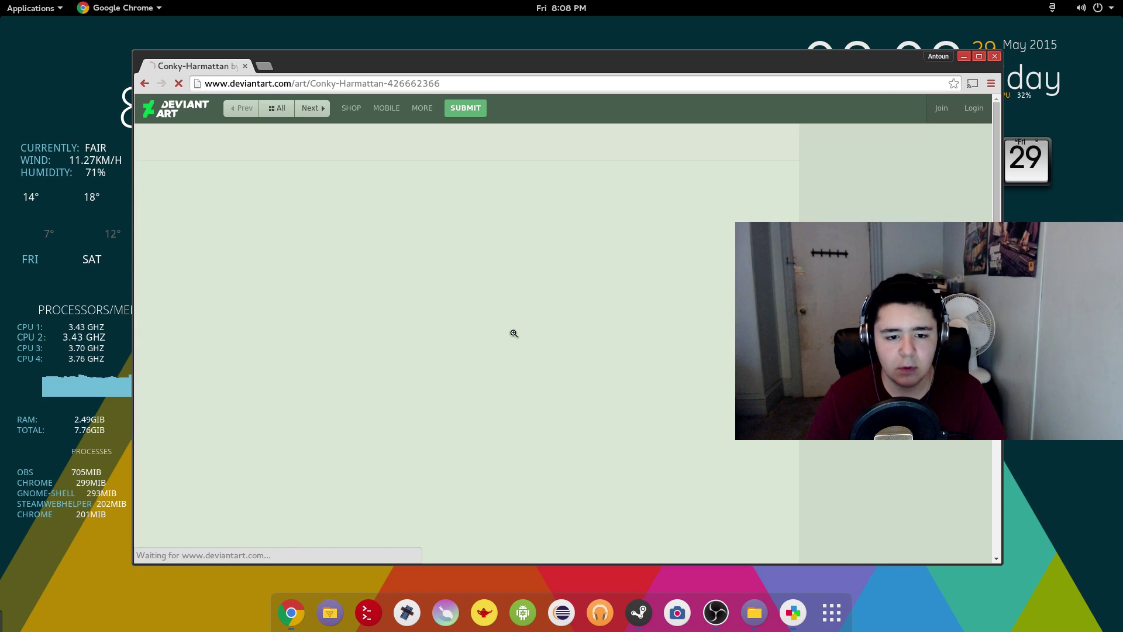
pyautogui.click(435, 412)
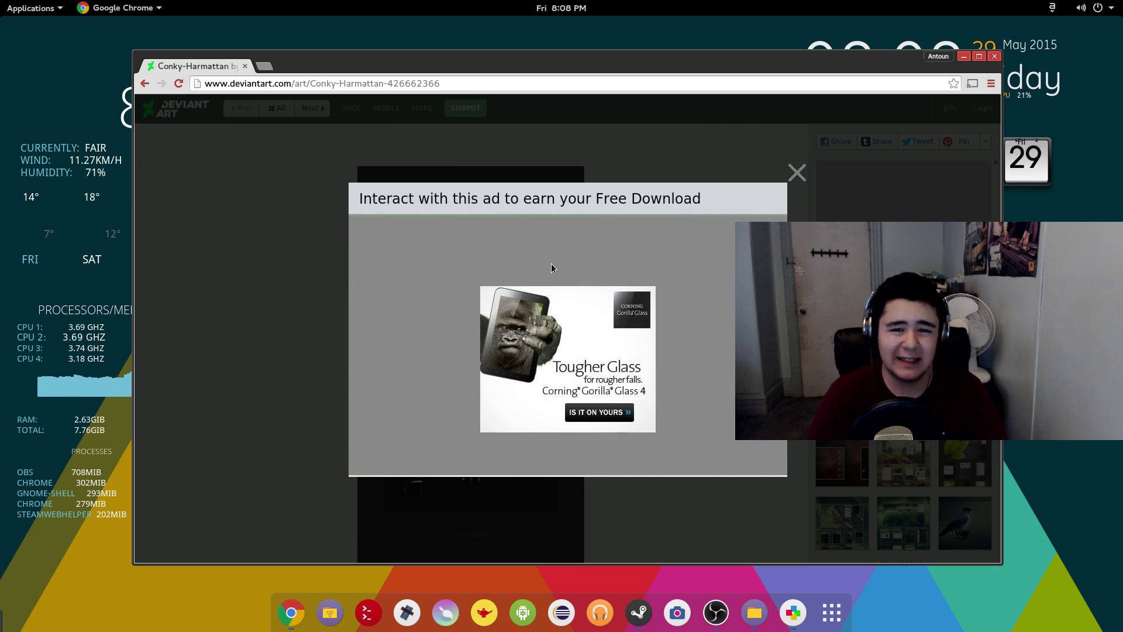
pyautogui.click(552, 360)
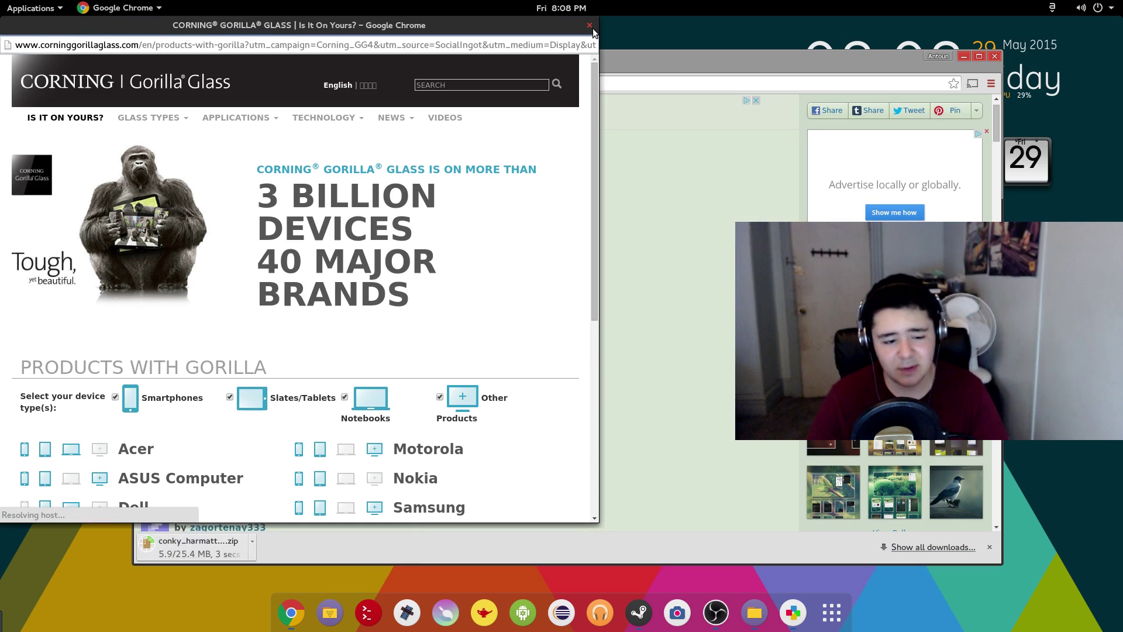
pyautogui.hotkey('ctrl', 'w')
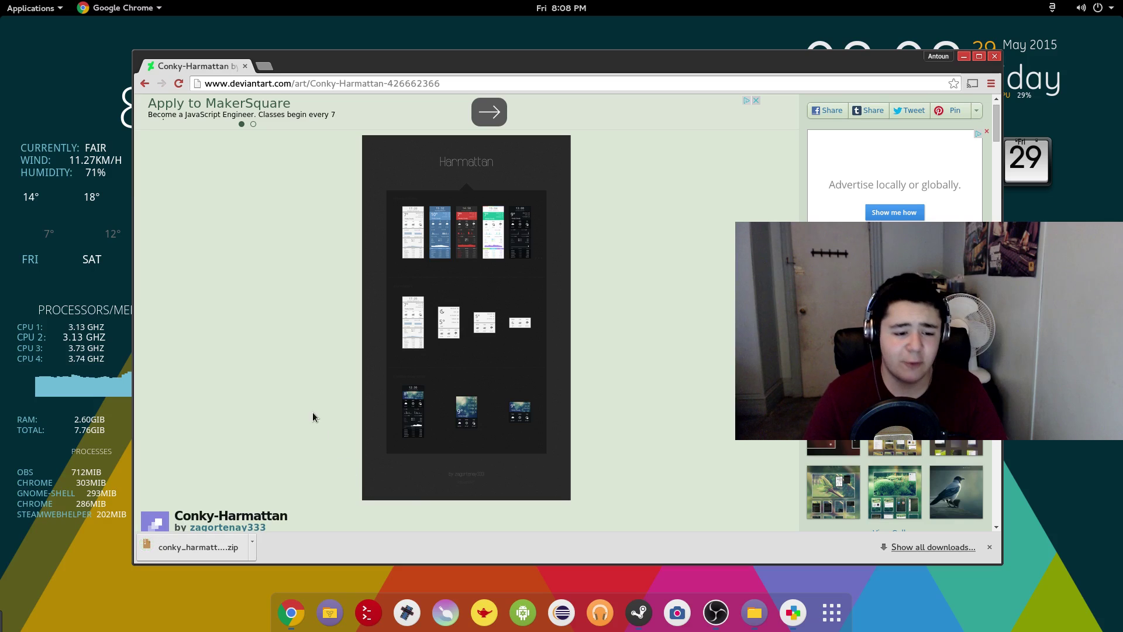
# - Move the downloaded Conky-Harmattan zip into ~/.conky and open it with Xarchiver
pyautogui.moveTo(380, 58); pyautogui.dragTo(860, 38)
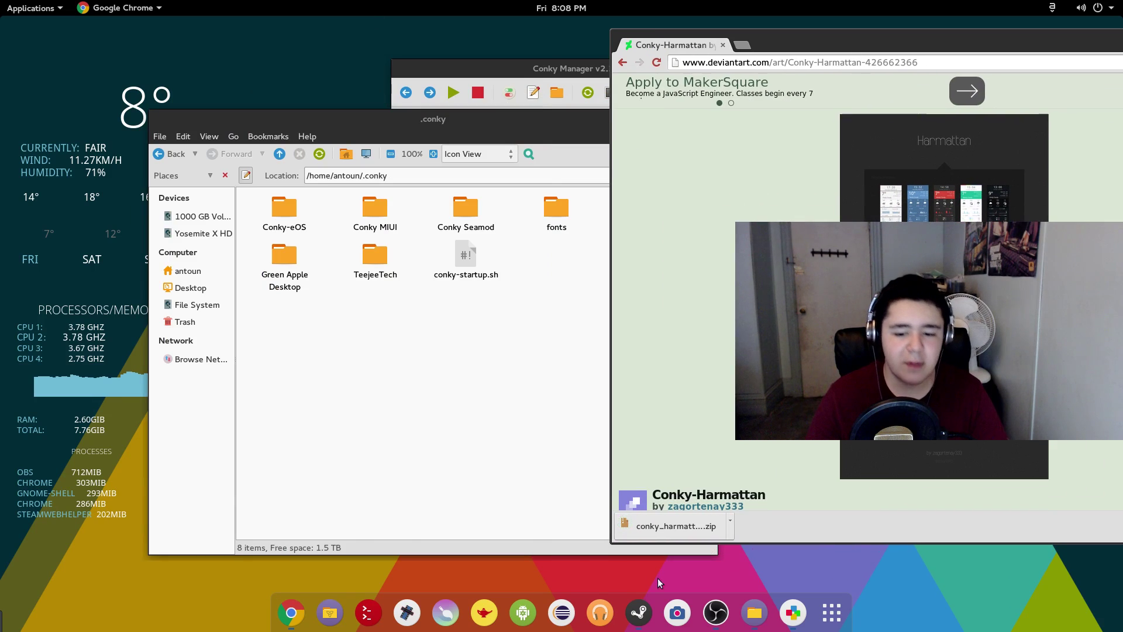
pyautogui.moveTo(673, 526); pyautogui.dragTo(436, 412)
pyautogui.rightClick(454, 285)
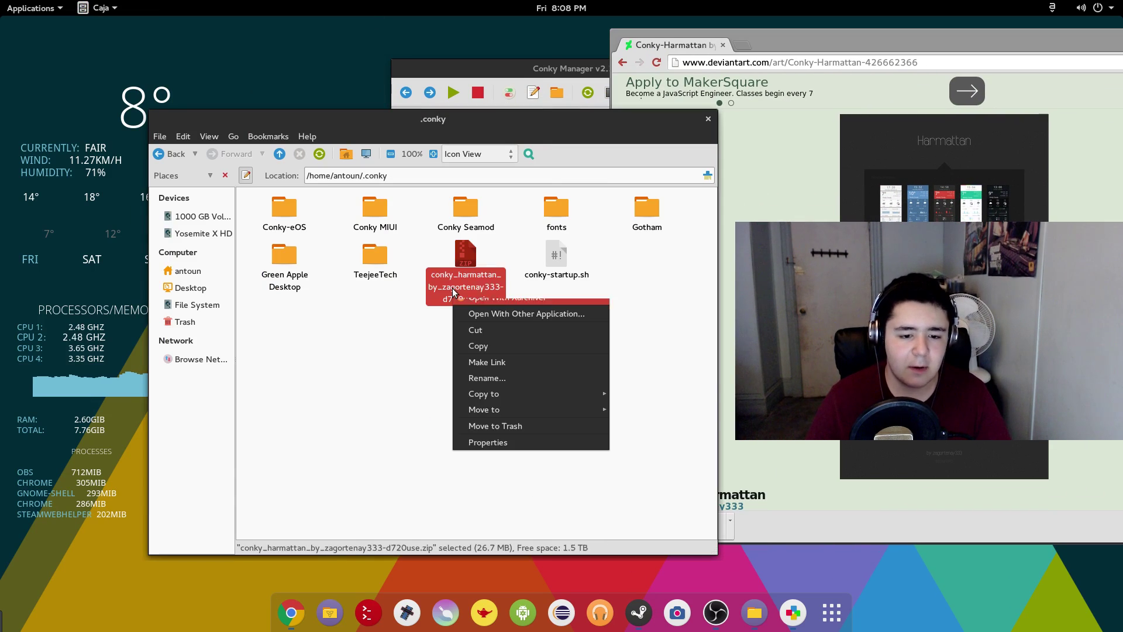
pyautogui.click(463, 302)
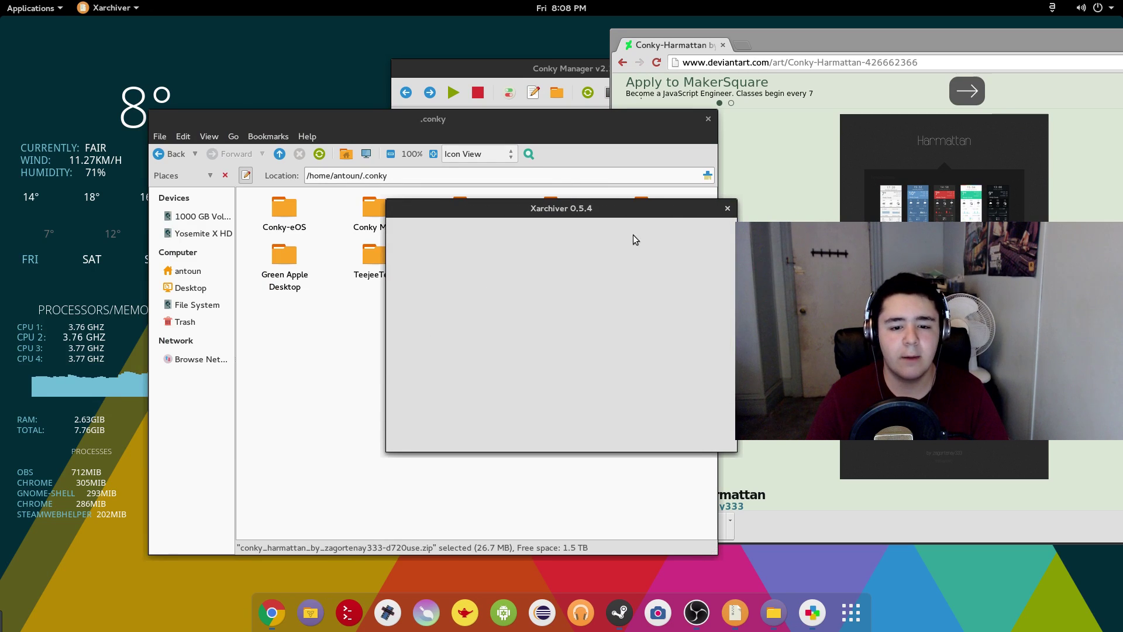
# - Extract the Harmattan folder into ~/.conky, close Xarchiver and open the new Harmattan folder
pyautogui.click(537, 303)
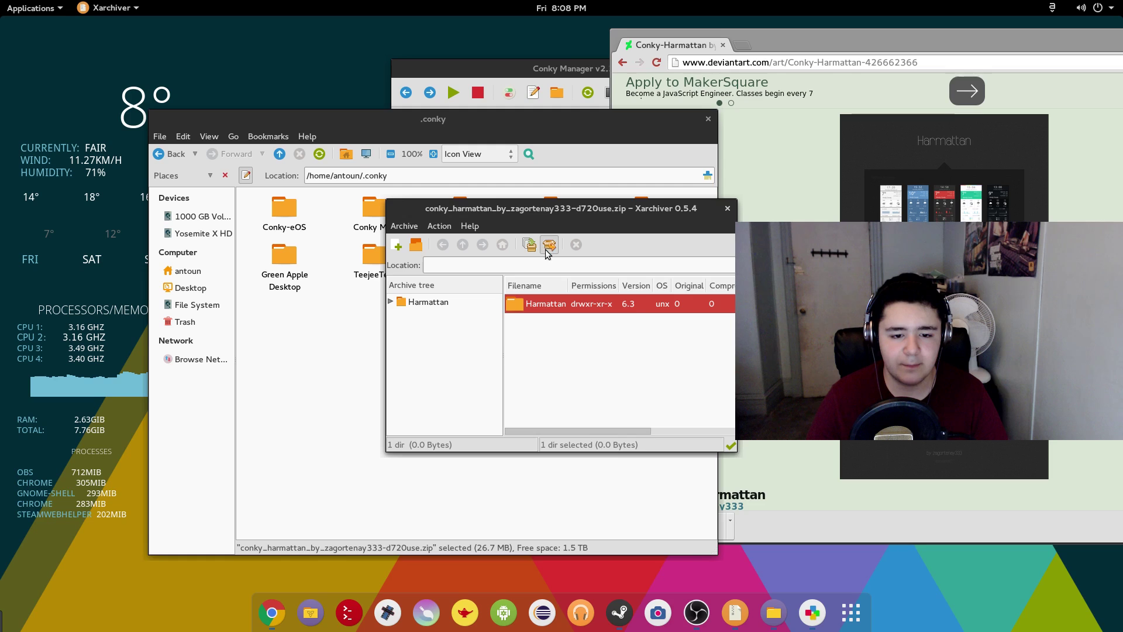
pyautogui.click(548, 246)
pyautogui.click(602, 429)
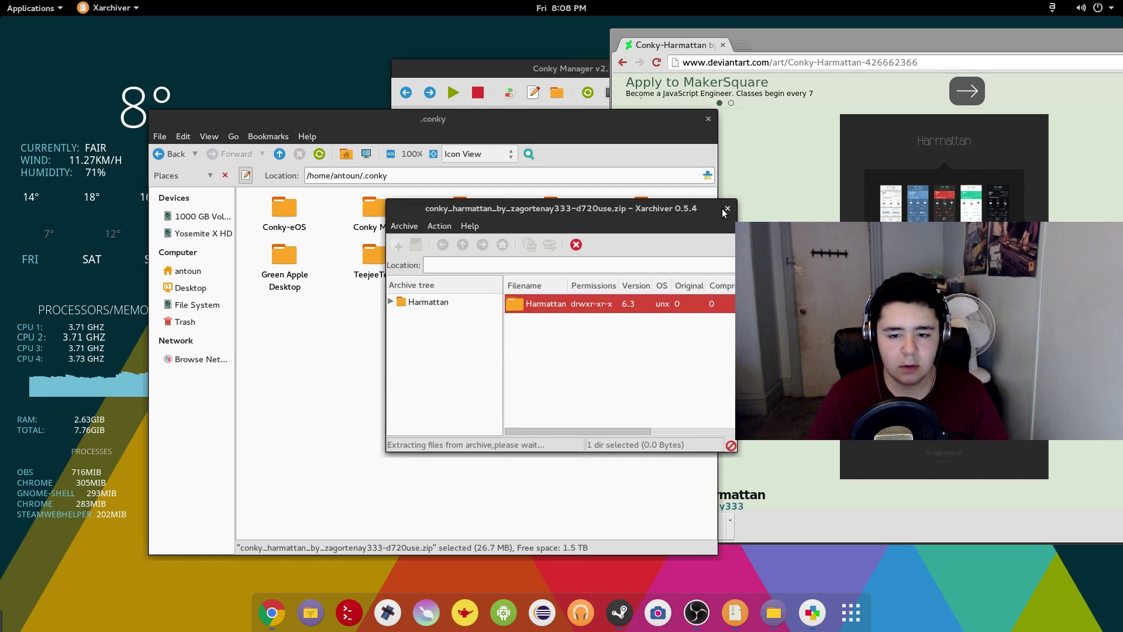
pyautogui.click(727, 209)
pyautogui.click(611, 381)
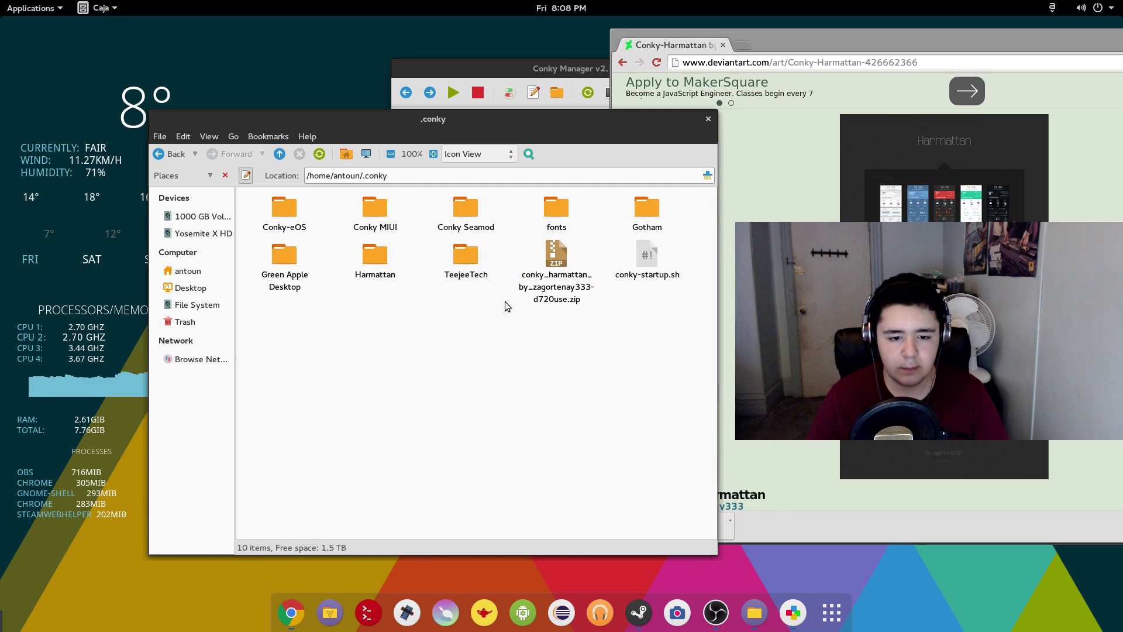
pyautogui.click(563, 295)
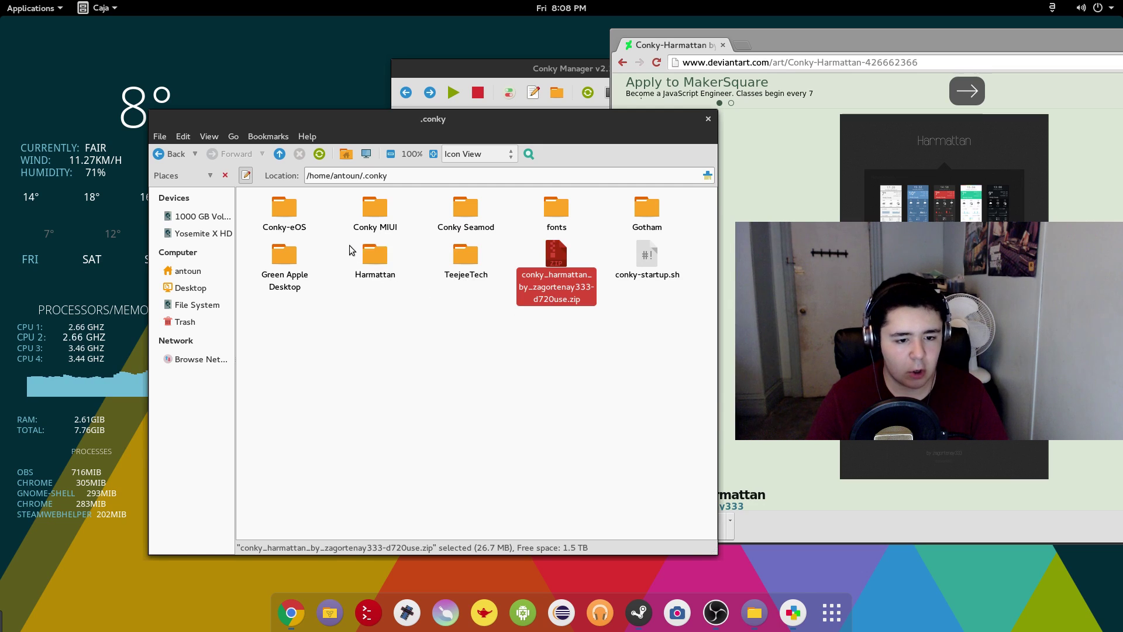
pyautogui.doubleClick(369, 257)
# - Refresh Conky Manager and preview the first Harmattan Celsius Comfortable widget
pyautogui.click(170, 154)
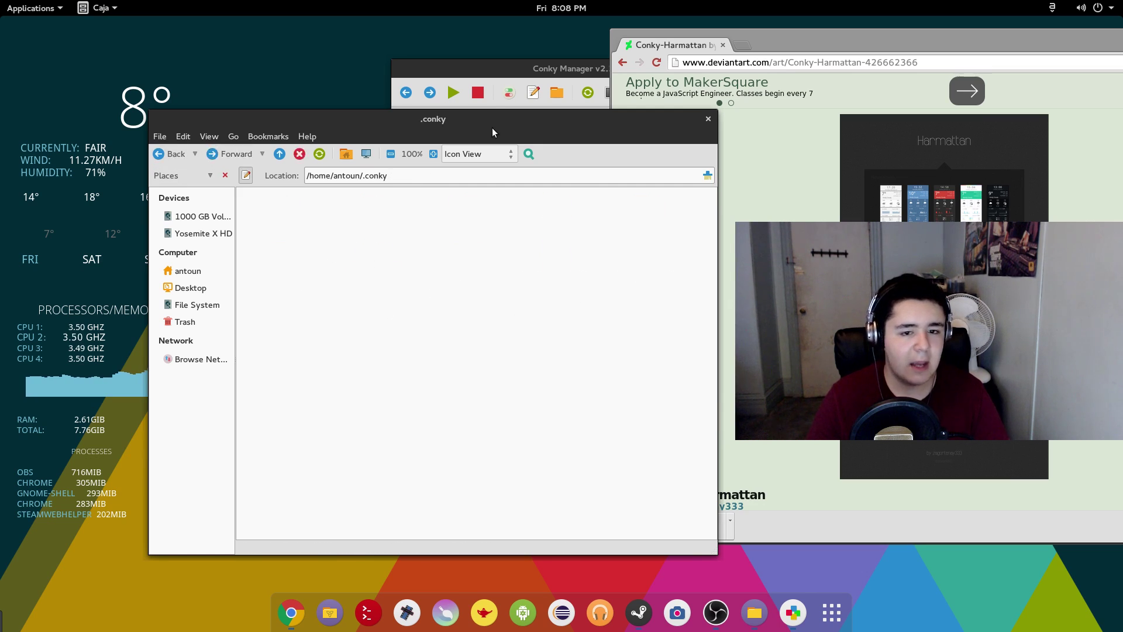
pyautogui.click(503, 68)
pyautogui.click(588, 92)
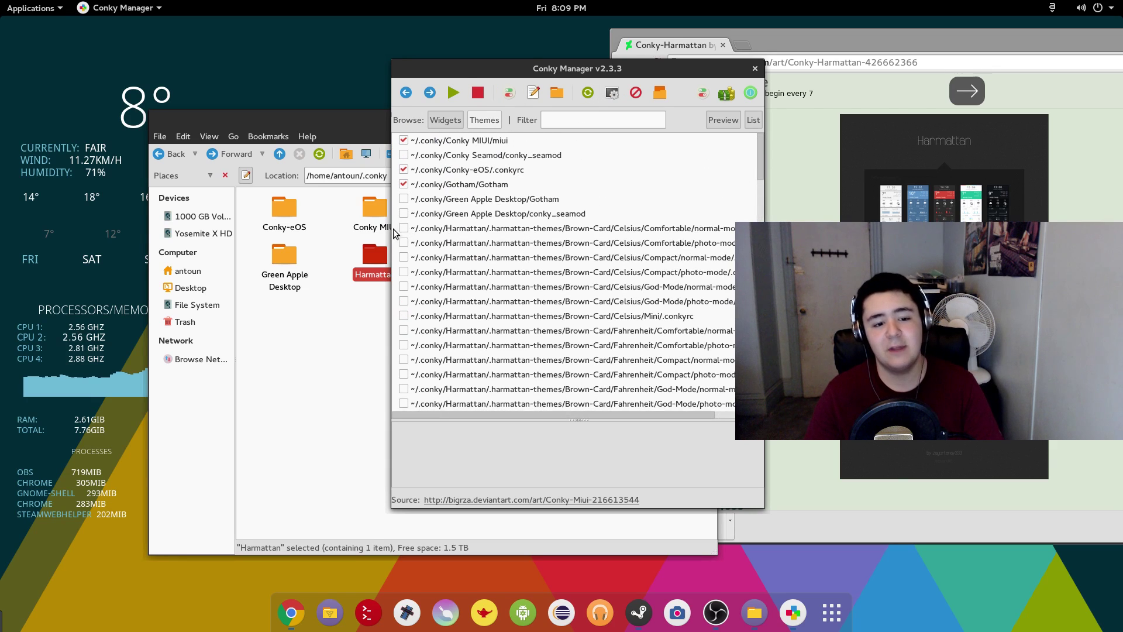
pyautogui.click(404, 228)
pyautogui.moveTo(293, 128); pyautogui.dragTo(469, 381)
pyautogui.click(404, 228)
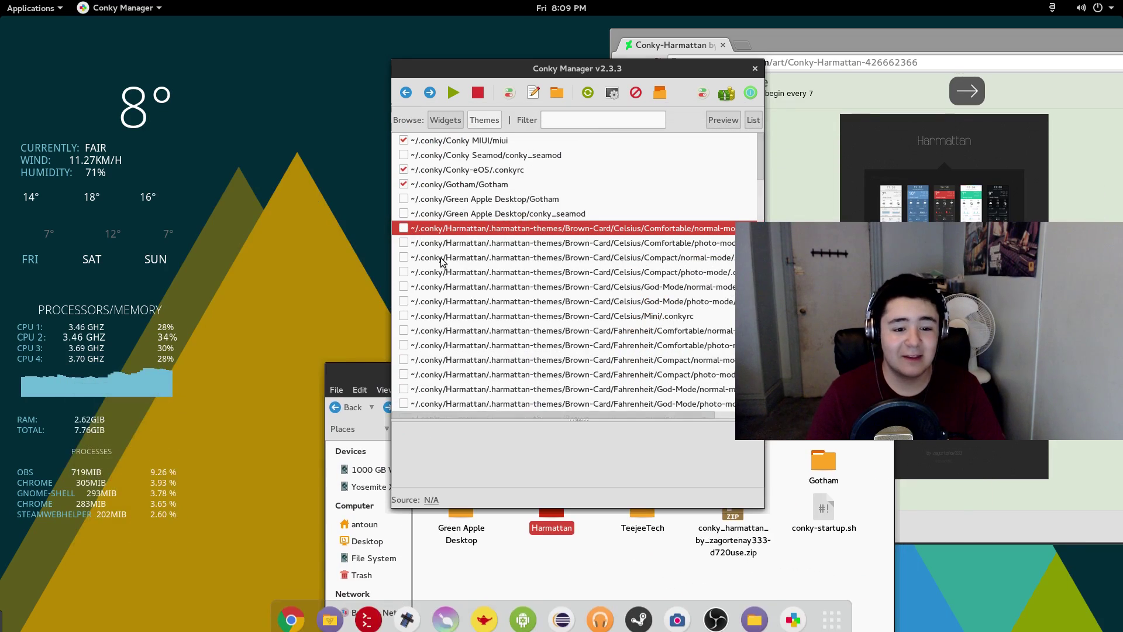
# - Preview the Ciliora-Prima Comfortable normal and photo modes and the Fahrenheit Comfortable widget
pyautogui.scroll(-10, 471, 293)
pyautogui.click(447, 319)
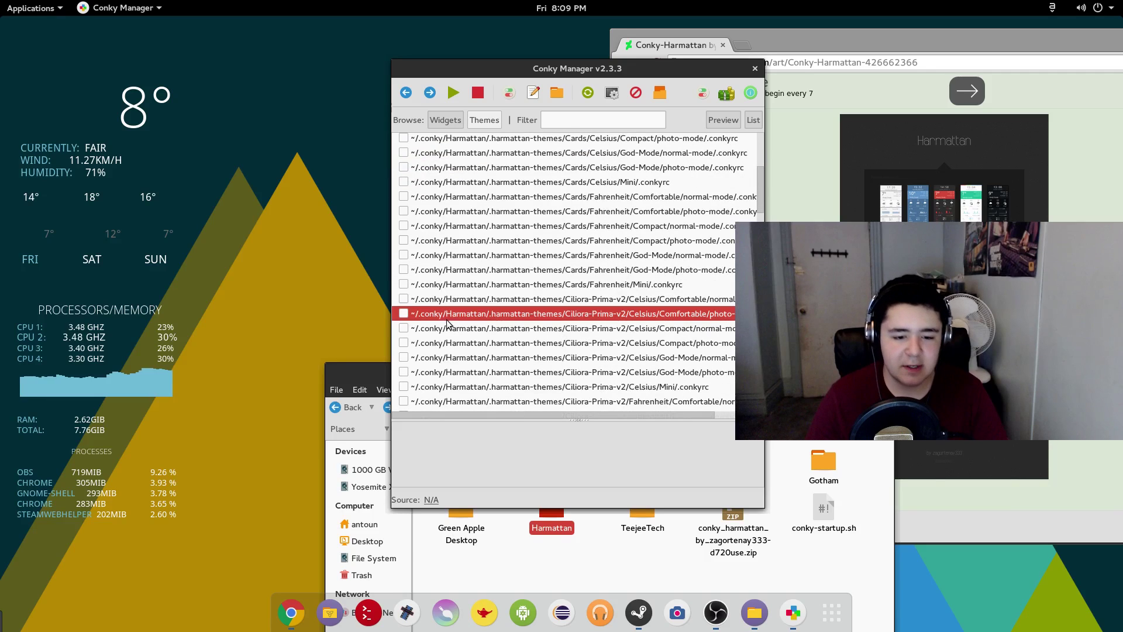
pyautogui.click(407, 299)
pyautogui.click(406, 313)
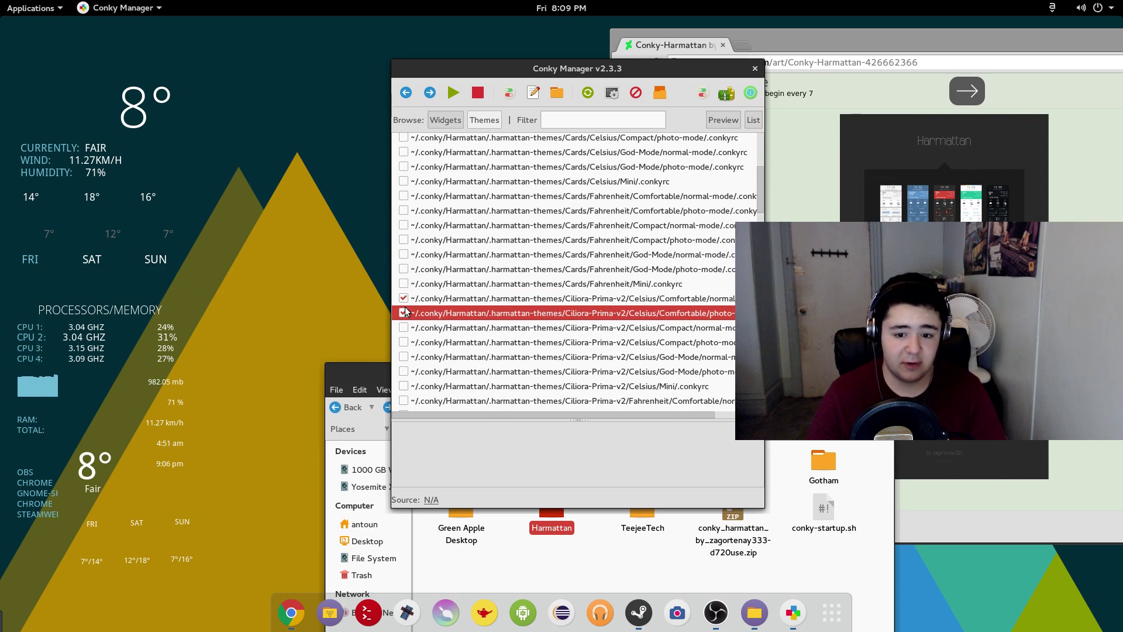
pyautogui.scroll(-3, 425, 328)
pyautogui.click(404, 205)
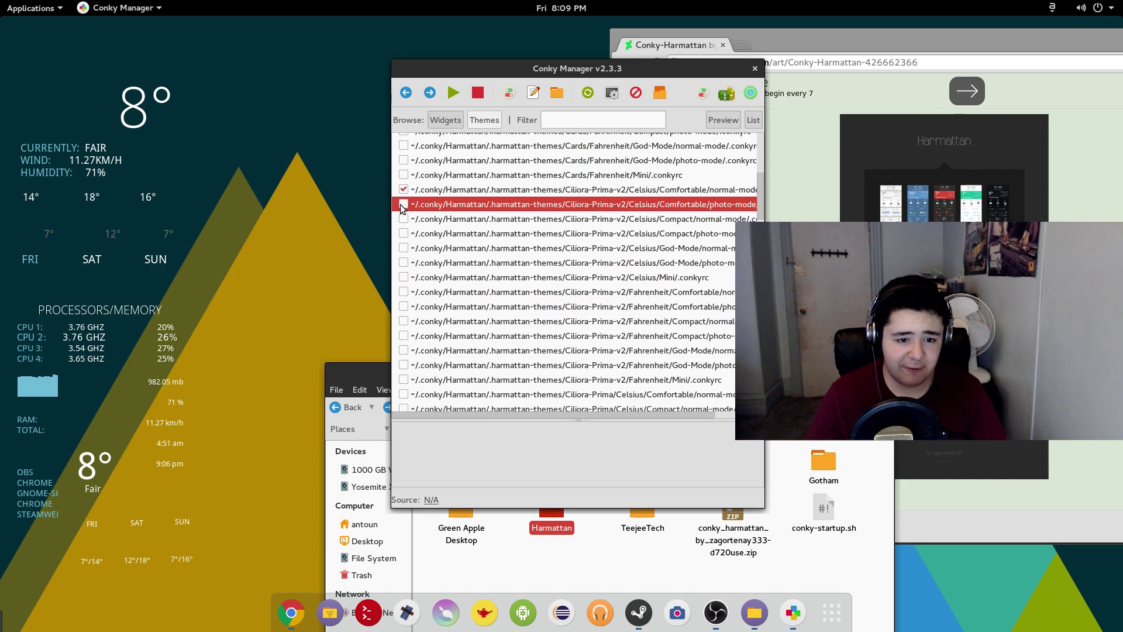
pyautogui.click(404, 189)
pyautogui.click(404, 292)
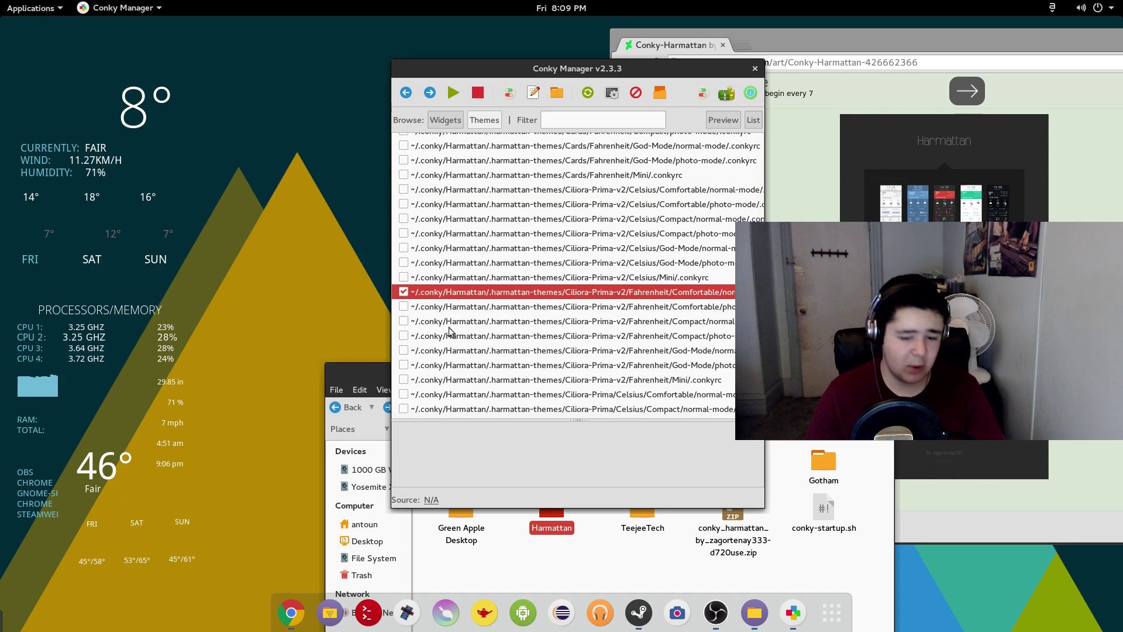
pyautogui.click(403, 292)
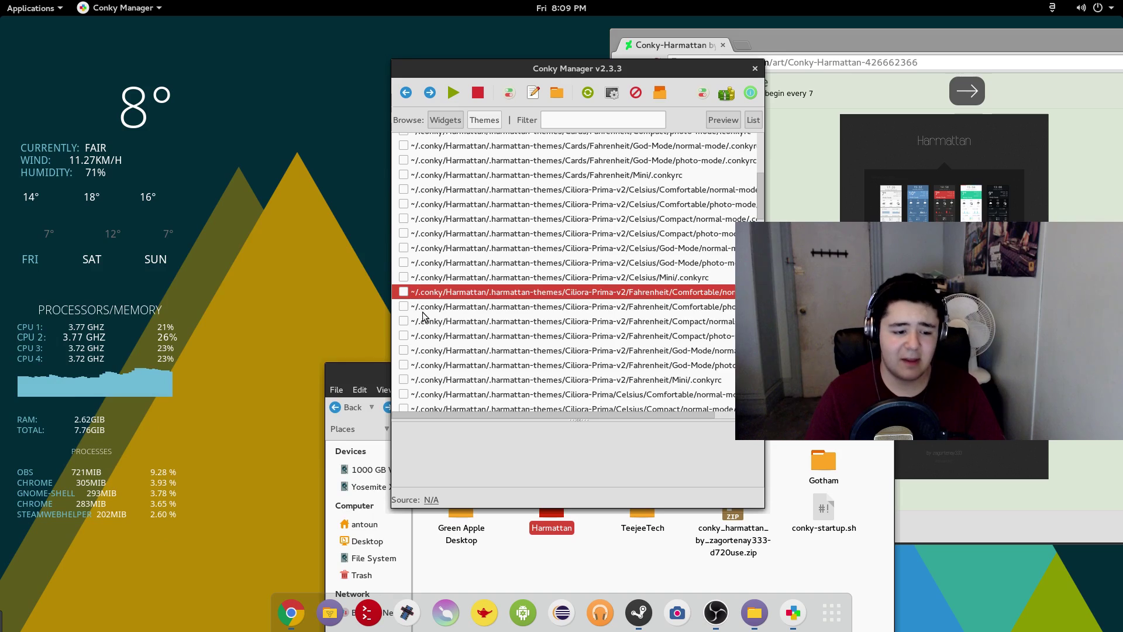
# - Toggle the Harmattan Elune Celsius Mini widget to preview it
pyautogui.scroll(-15, 432, 319)
pyautogui.scroll(-10, 436, 320)
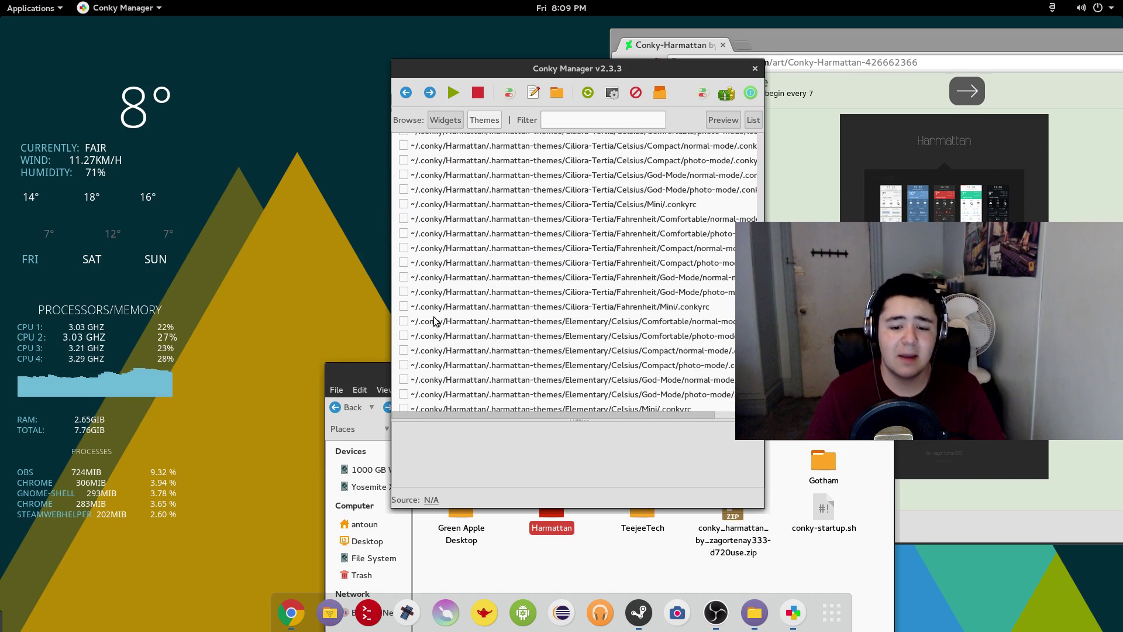
pyautogui.click(655, 291)
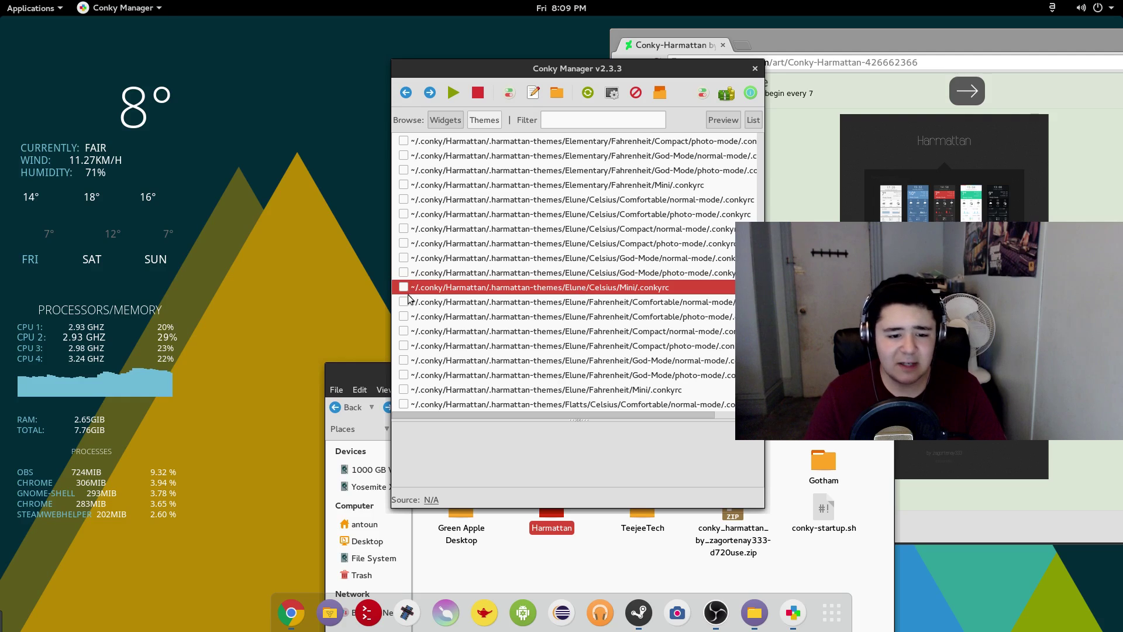
pyautogui.click(404, 286)
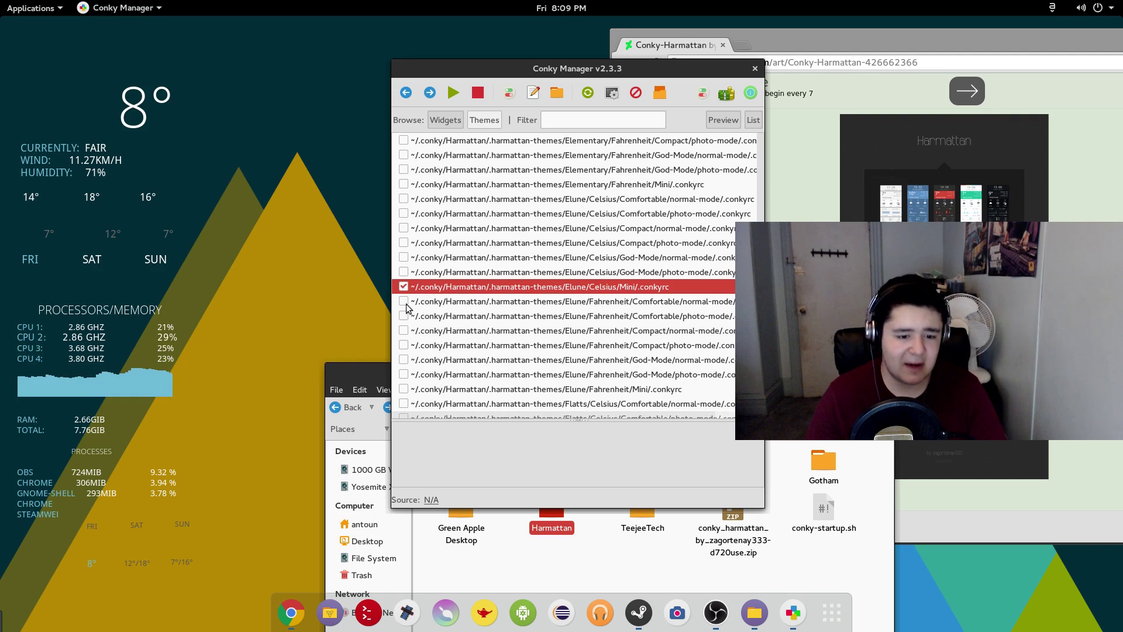
pyautogui.click(403, 287)
# - View the theme previews on the maximized DeviantArt page, then close Chrome
pyautogui.scroll(-9, 447, 315)
pyautogui.scroll(-2, 448, 316)
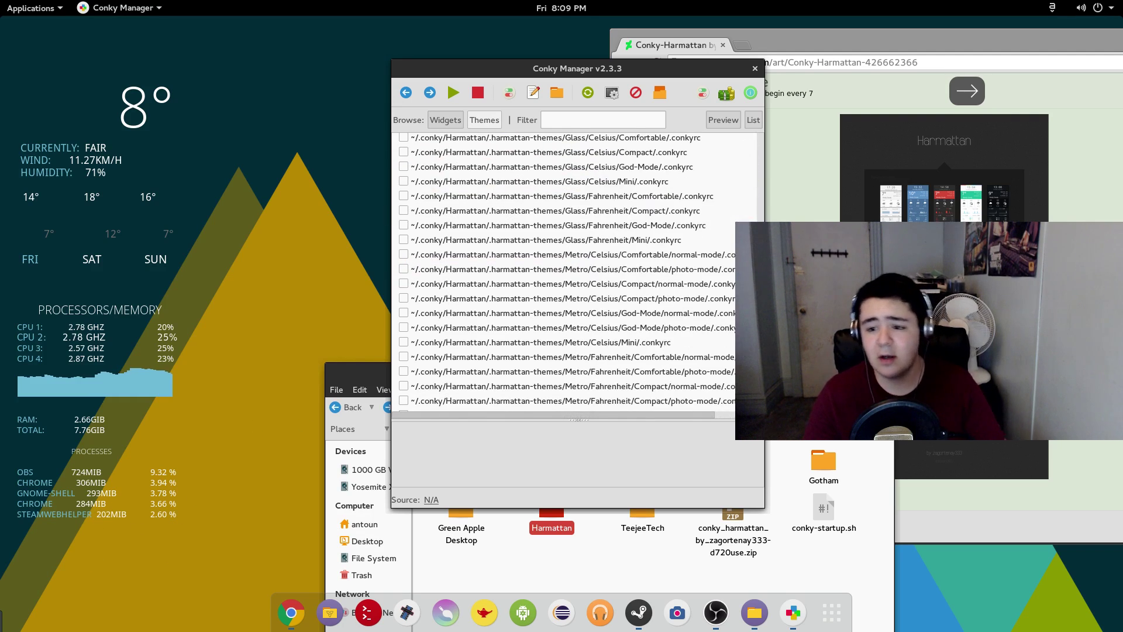
pyautogui.click(1033, 433)
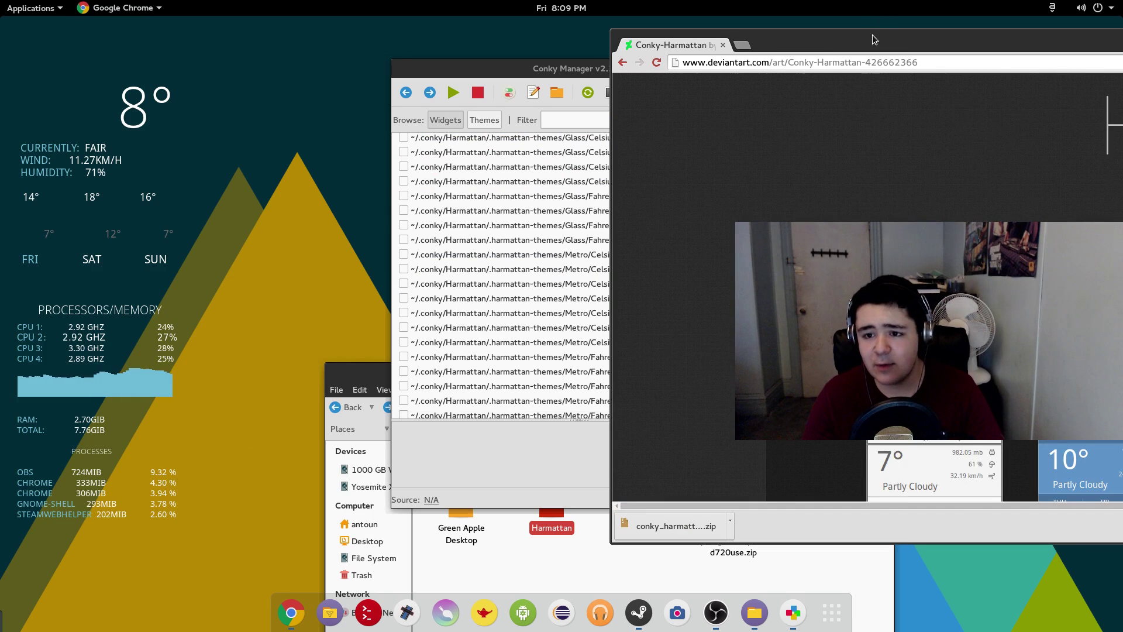
pyautogui.doubleClick(874, 39)
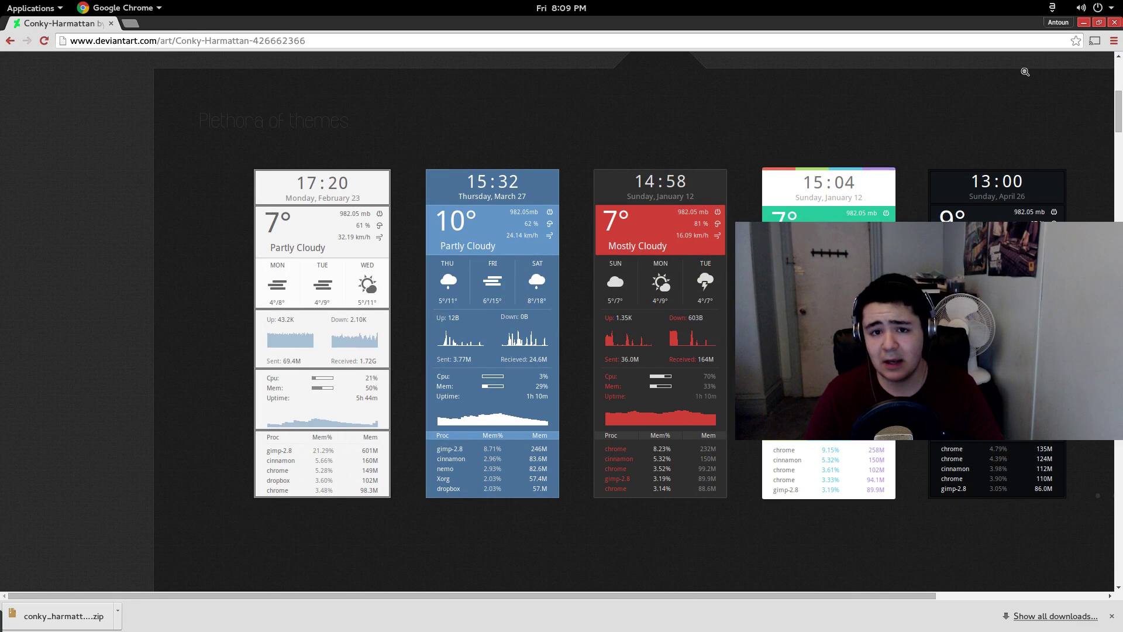
pyautogui.click(1114, 25)
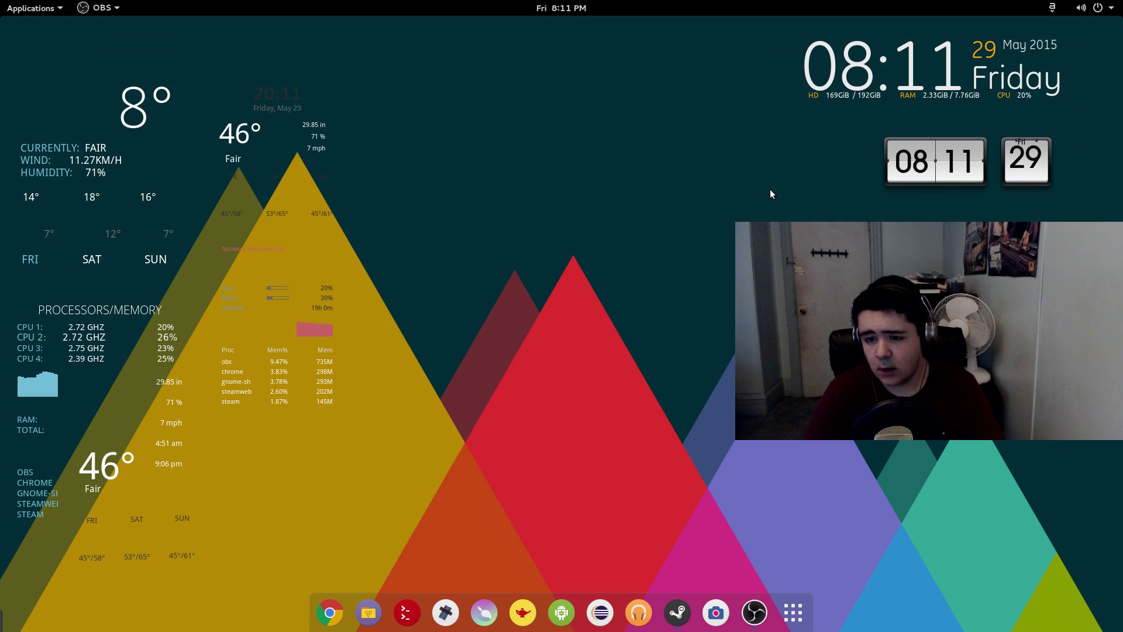